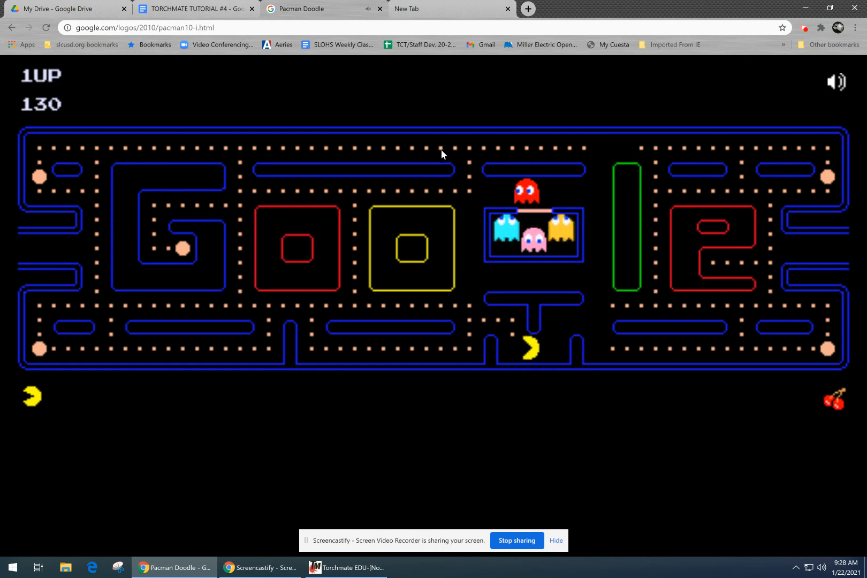
Close the Pacman Doodle page and bring up the TORCHMATE TUTORIAL #4 document with the Pacman drawings
left_click(381, 9)
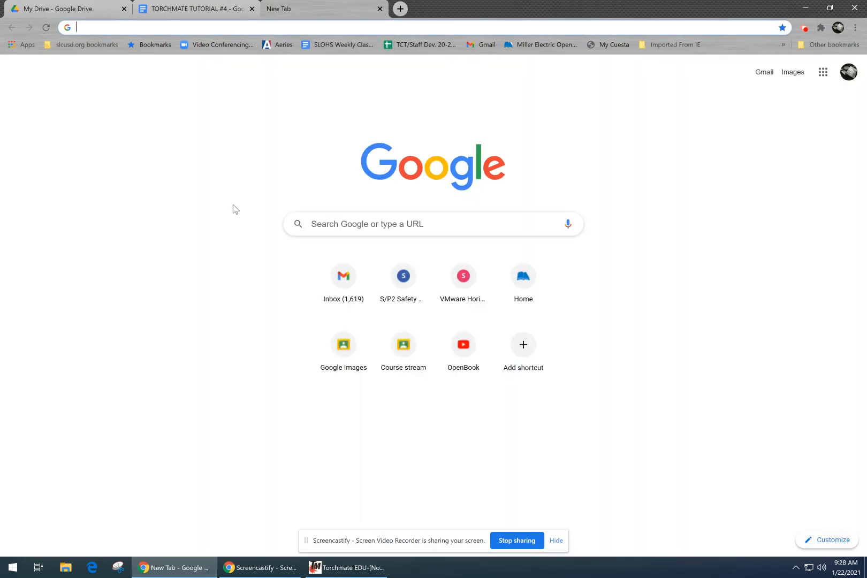
left_click(183, 15)
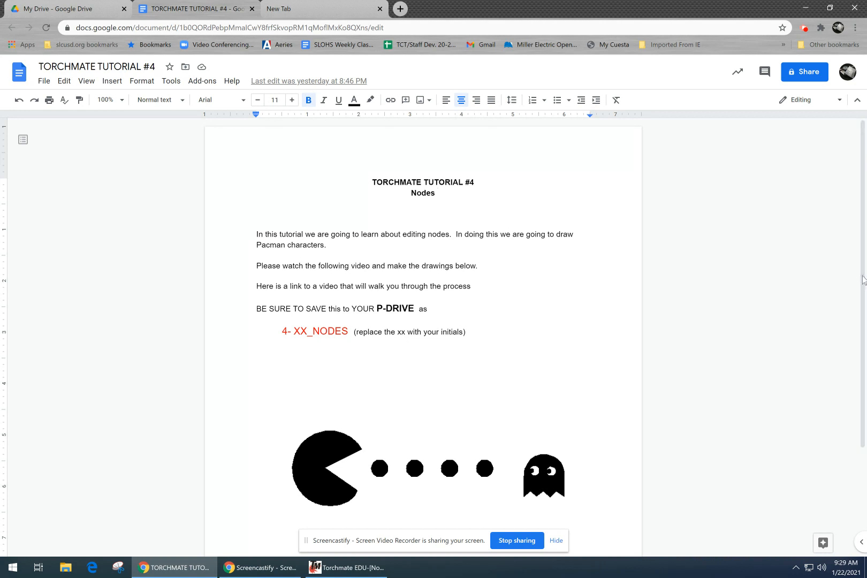
Switch to Torchmate EDU, delete all nodes of the existing Pacman outline and apply the node edit to leave an empty drawing
left_click(374, 569)
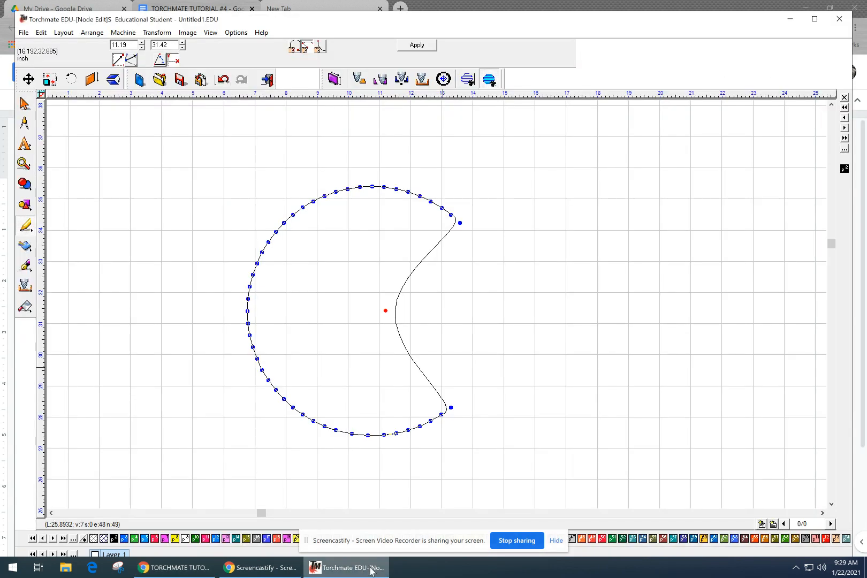
mouse_move(532, 135)
left_mouse_down()
mouse_move(316, 350)
mouse_move(204, 481)
left_mouse_up()
key("Delete")
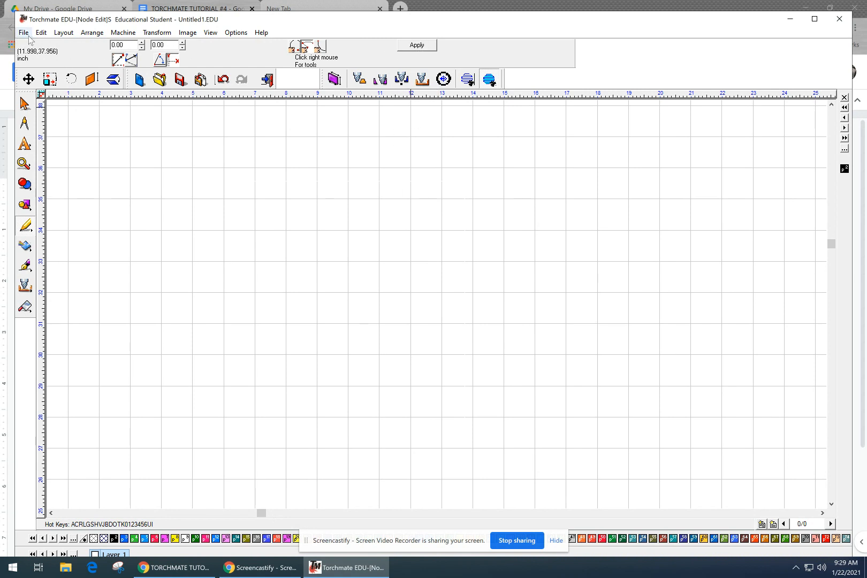
left_click(410, 46)
Draw a circle with a radius of about 5.7 in, centred at about X 16.1, Y 28.2 on the plate
scroll(173, 273, "down", 3)
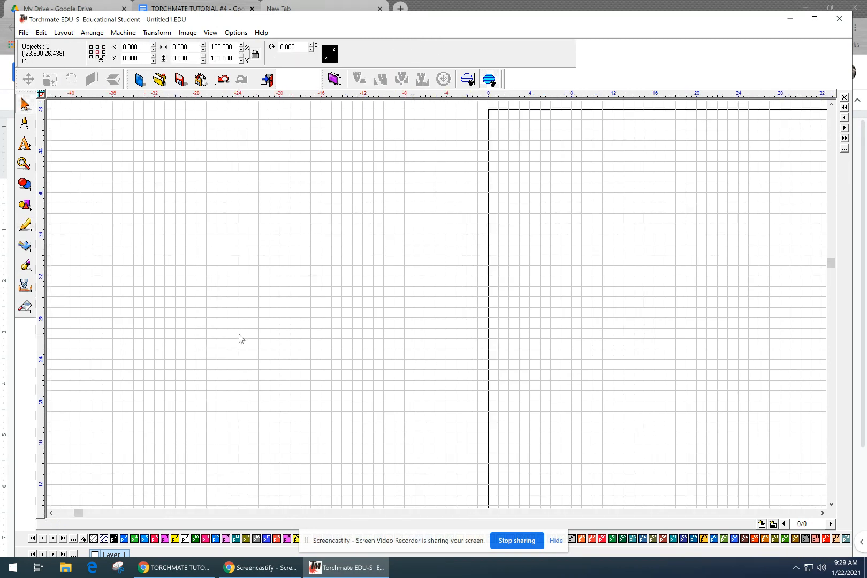
scroll(670, 343, "down", 5)
mouse_move(669, 341)
middle_mouse_down()
mouse_move(464, 313)
mouse_move(526, 322)
middle_mouse_up()
scroll(437, 308, "up", 5)
middle_click_drag(437, 367, 397, 364)
scroll(399, 364, "down", 3)
middle_click_drag(462, 327, 356, 381)
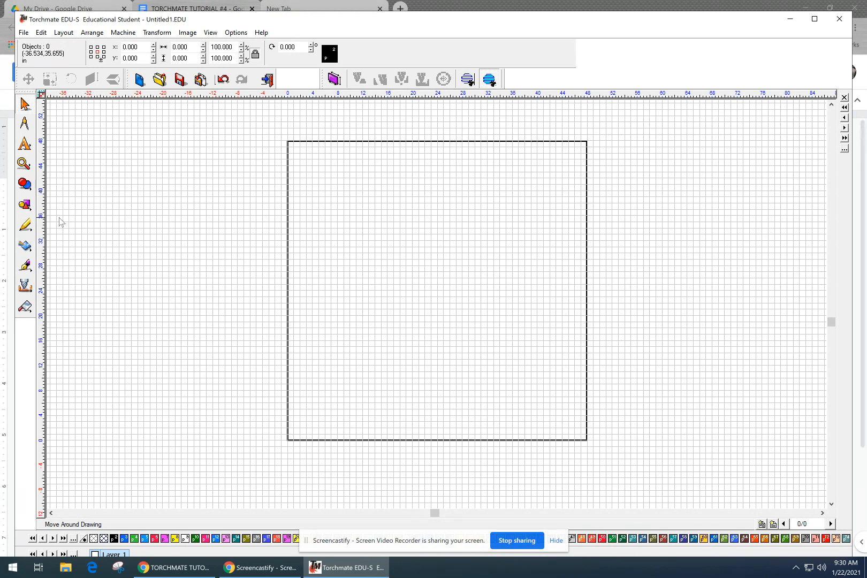
left_click(24, 206)
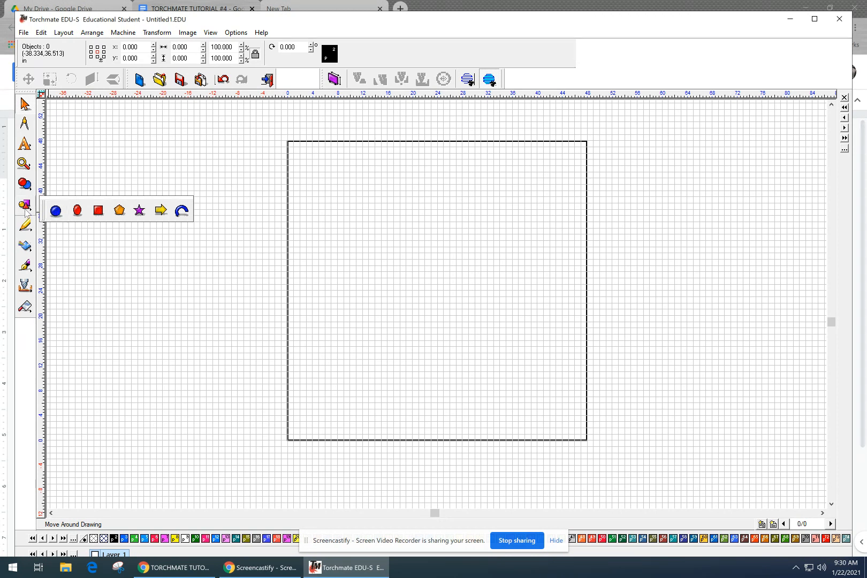
left_click(56, 211)
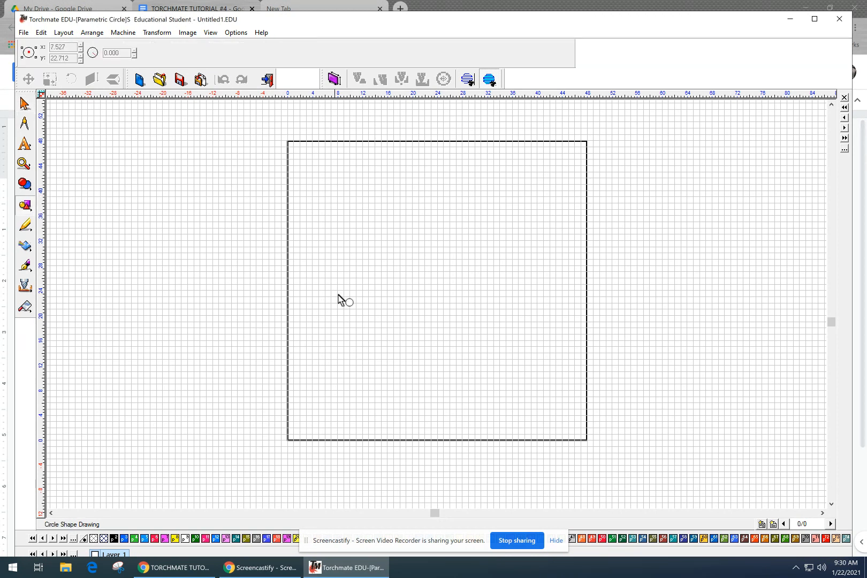
left_click_drag(362, 235, 411, 293)
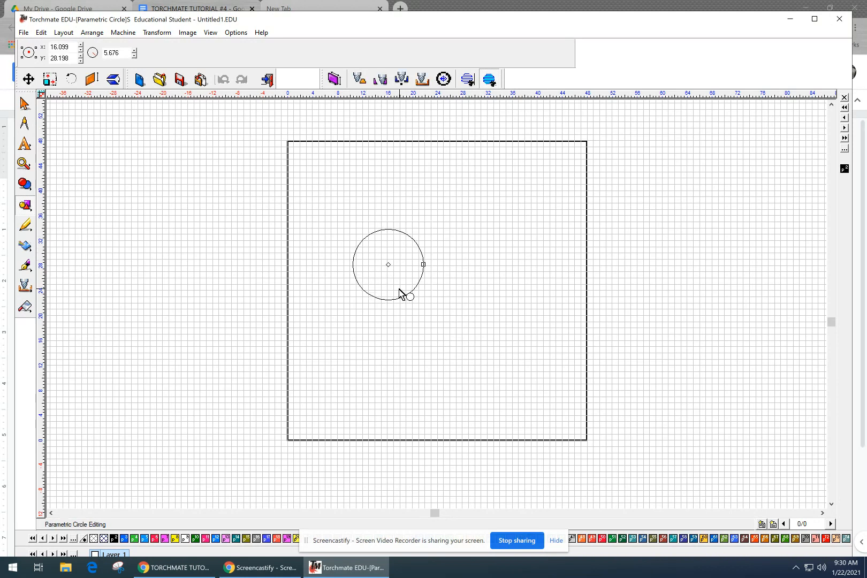
left_click(436, 209)
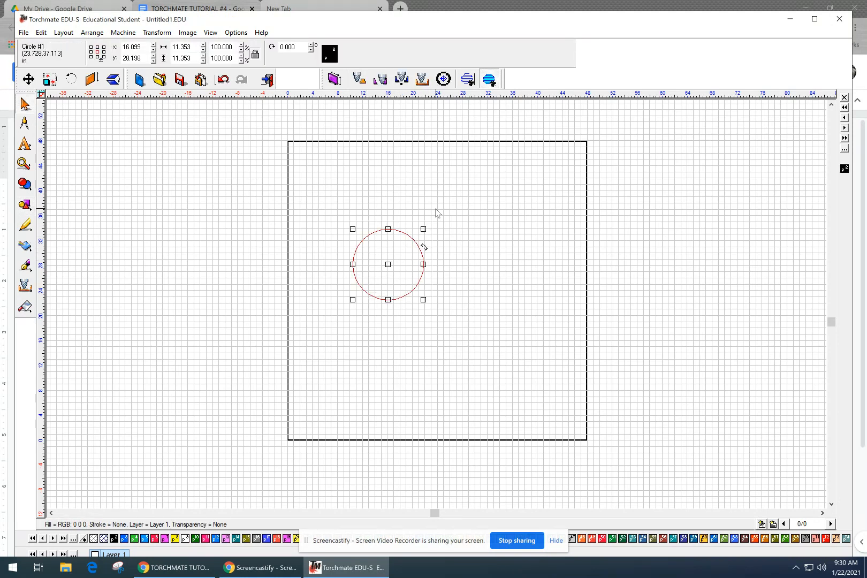
Set the circle's width and height to 8 in and deselect it
double_click(192, 46)
type("8")
key("Return")
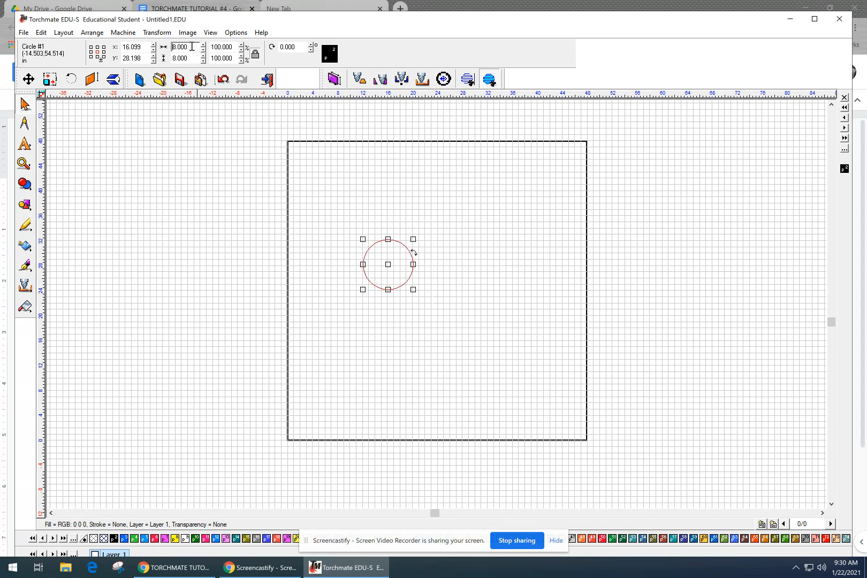
left_click(448, 285)
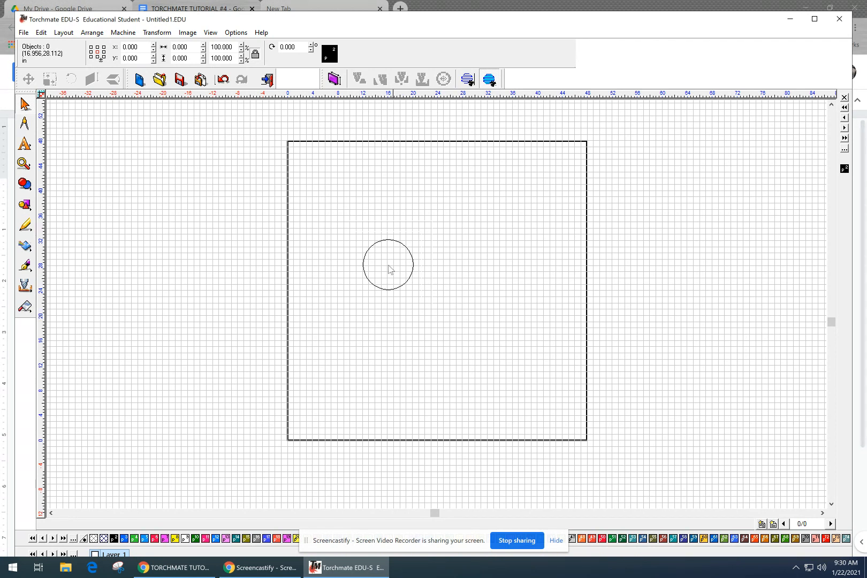
Move the circle up and to the left so its centre sits at about X 10.5, Y 30.9
left_click(413, 255)
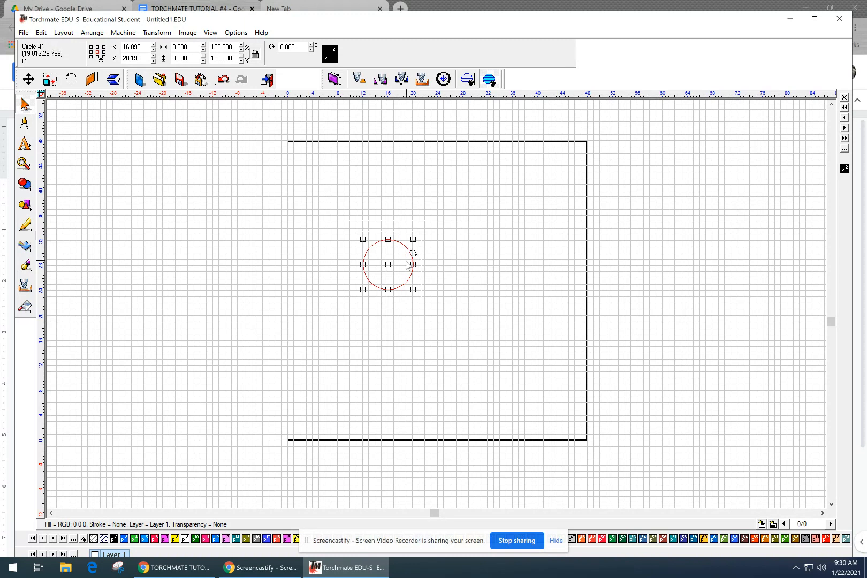
left_click_drag(387, 262, 353, 247)
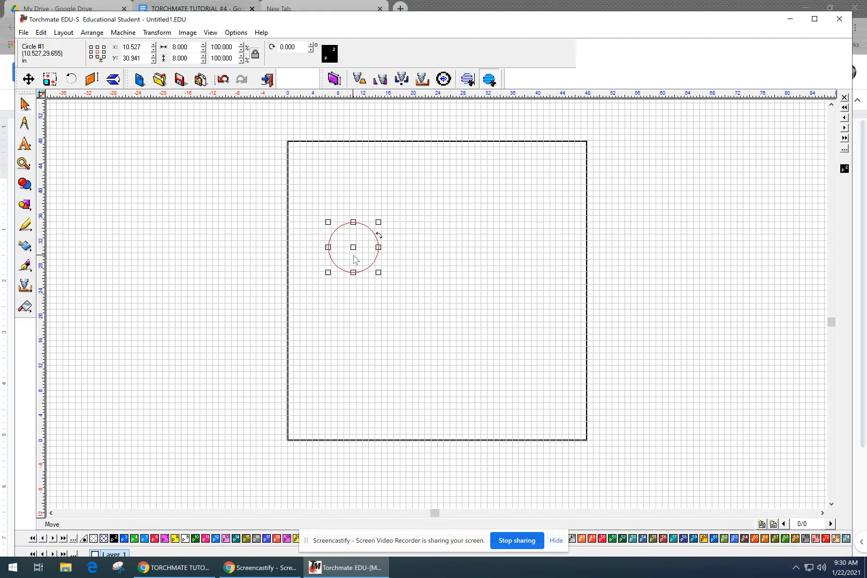
left_click(398, 273)
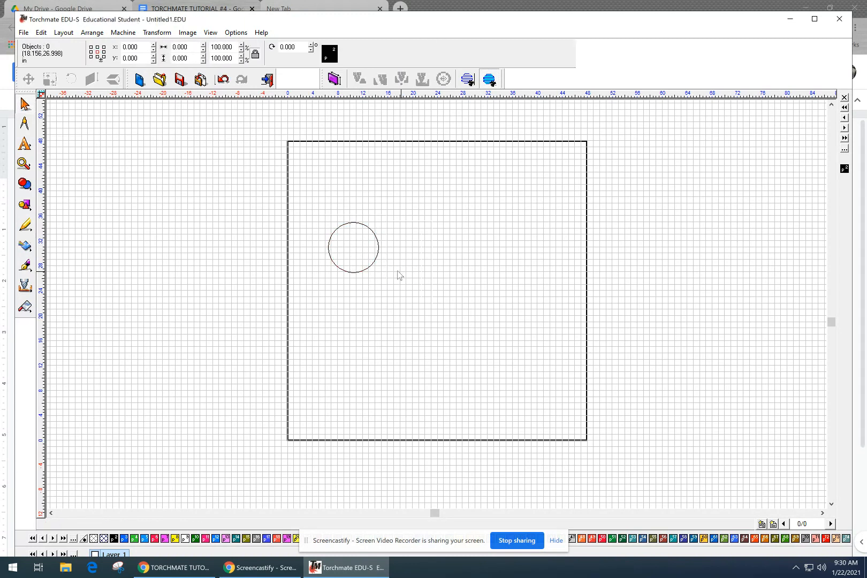
Open the circle for parametric editing to examine its centre and radius, and exit with the circle still selected
left_click(357, 272)
left_click(402, 240)
left_click(378, 244)
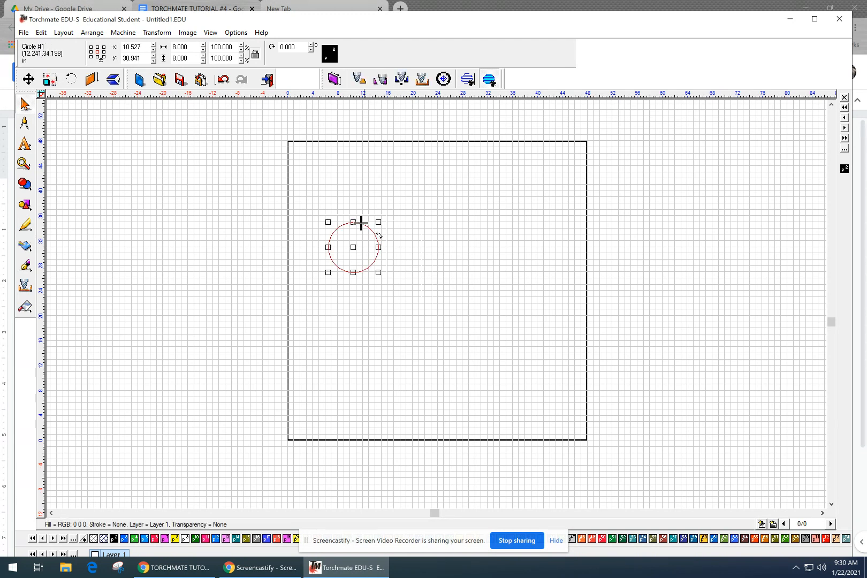
scroll(364, 236, "up", 2)
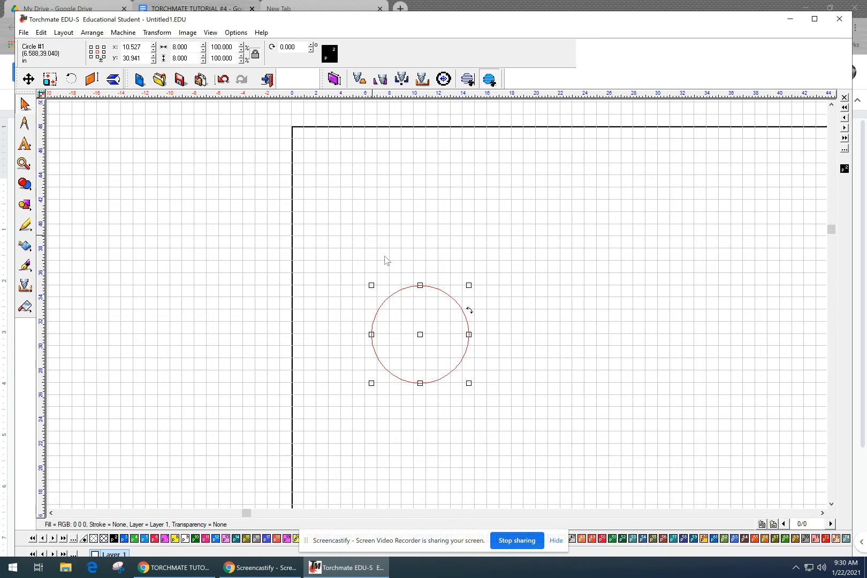
double_click(441, 291)
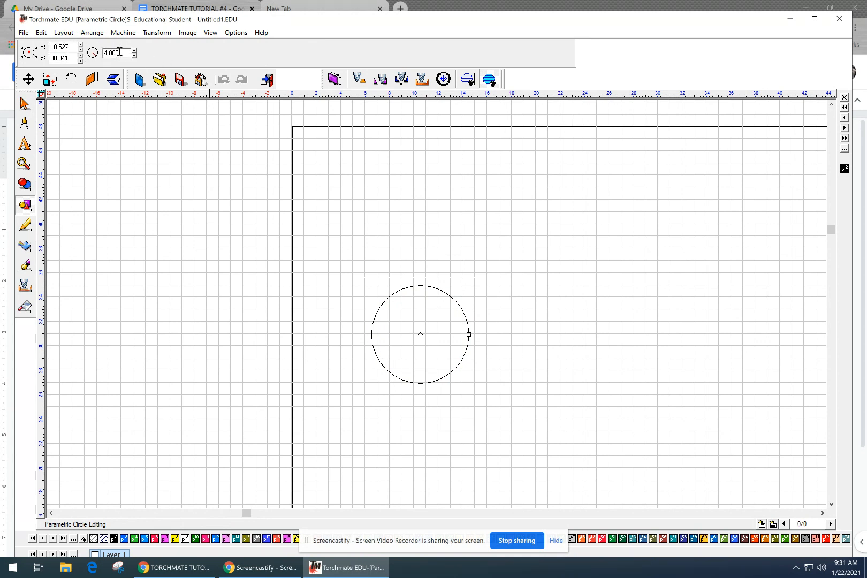
right_click(618, 259)
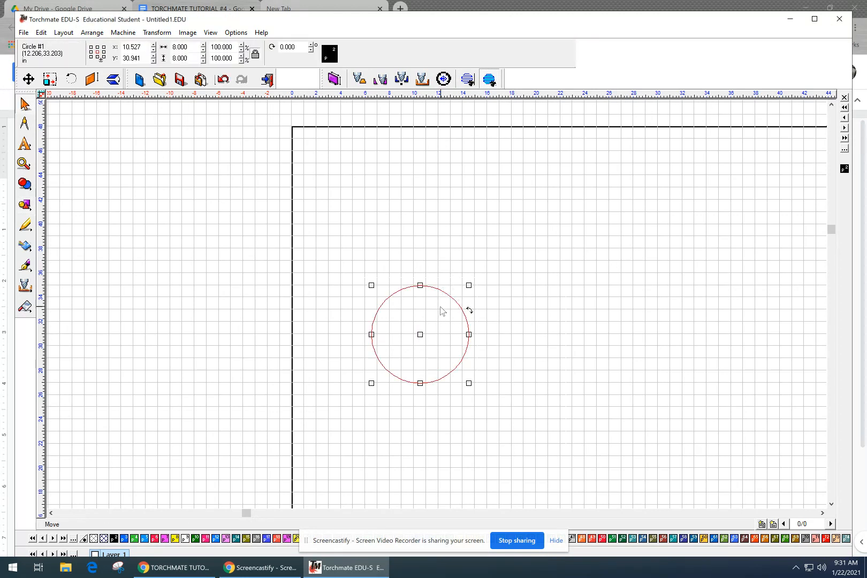
left_click(433, 231)
left_click(430, 286)
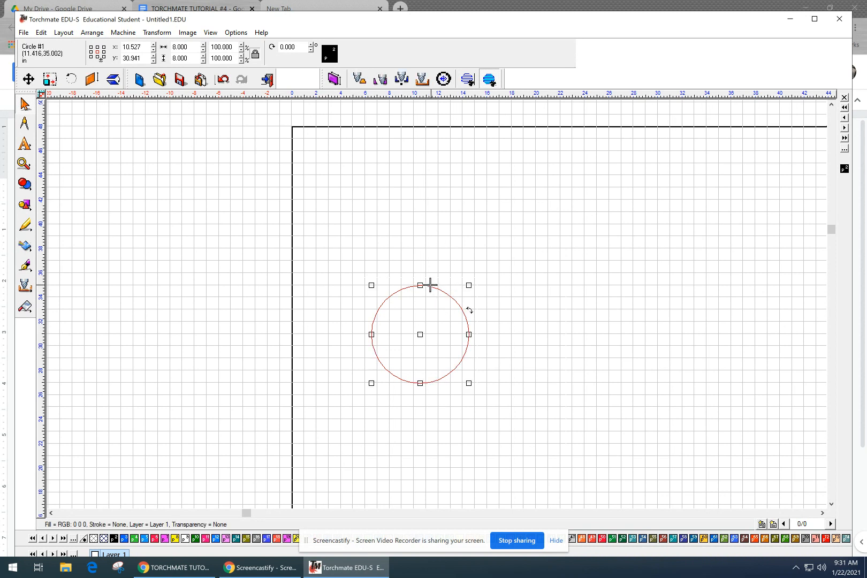
left_click(92, 32)
mouse_move(113, 149)
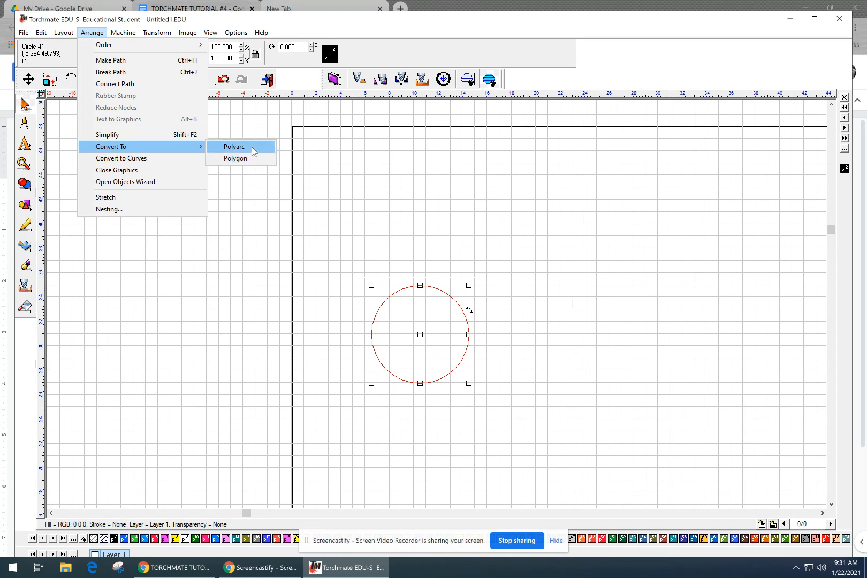
left_click(403, 194)
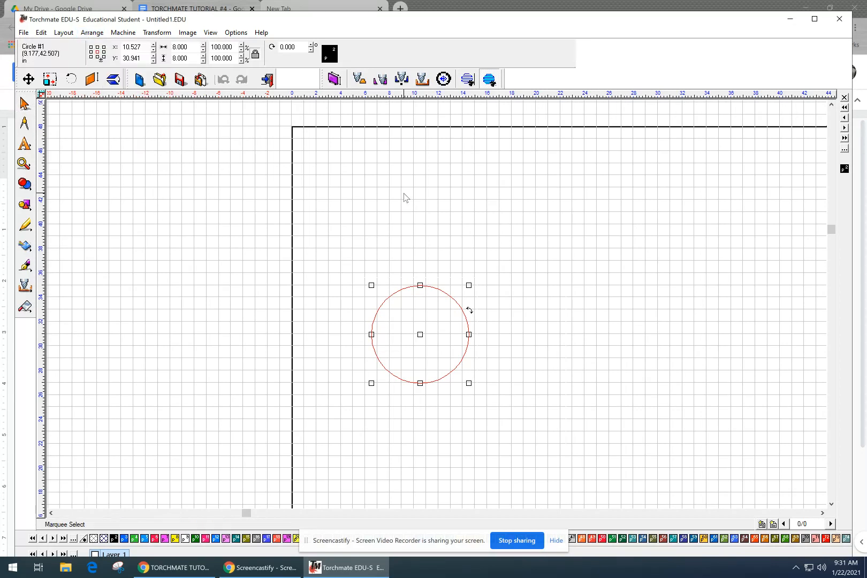
Move the circle slightly down and to the left, to a centre at about X 9.5, Y 30.5
left_click(421, 286)
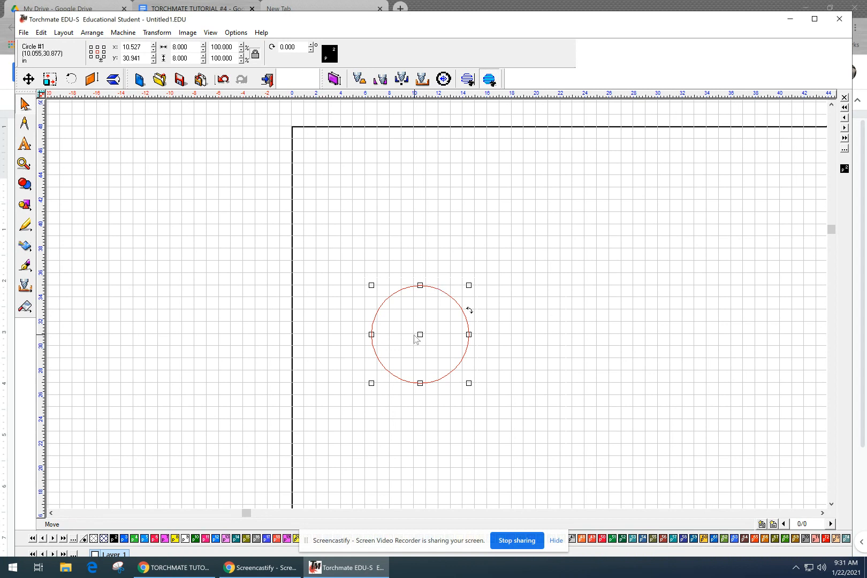
left_click_drag(420, 336, 407, 341)
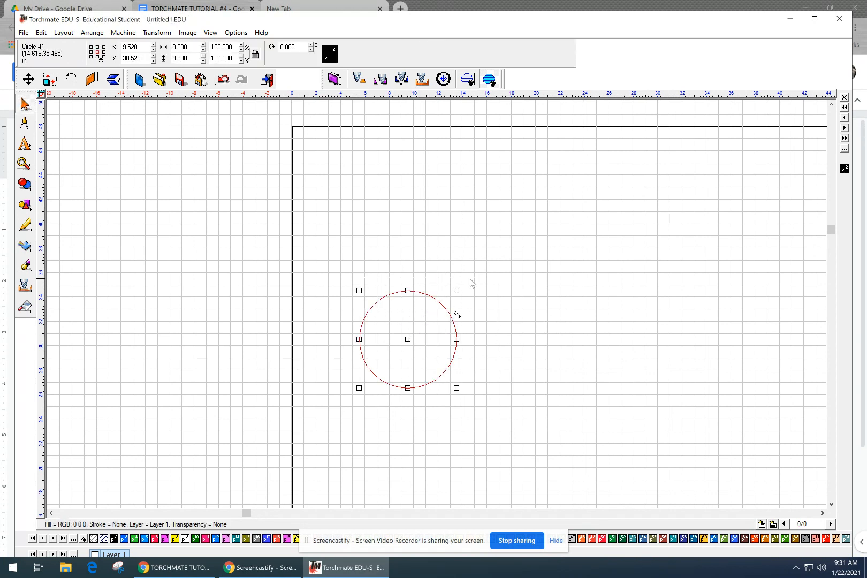
Examine the moved circle's radius in parametric editing and exit without changing it
double_click(420, 292)
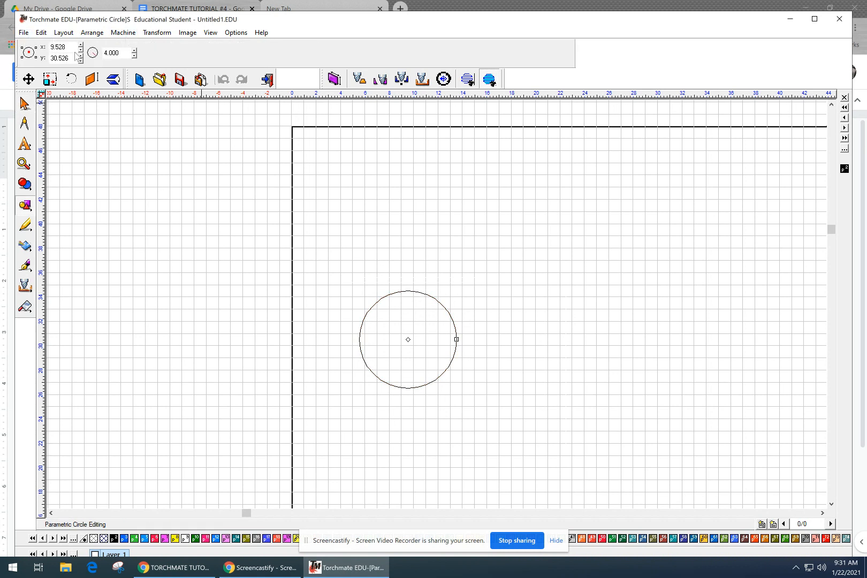
left_click(120, 55)
key("Escape")
Convert the selected circle to a Polyarc and deselect it
left_click(91, 33)
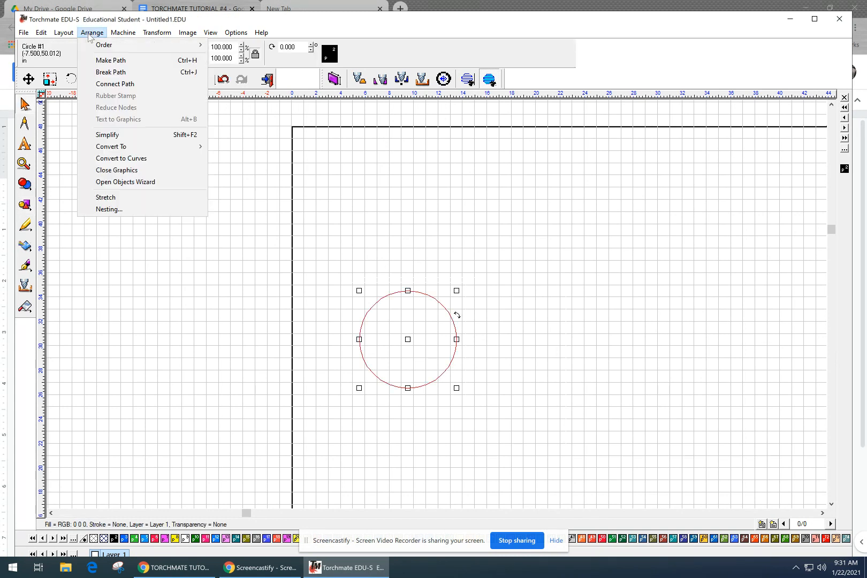
mouse_move(118, 149)
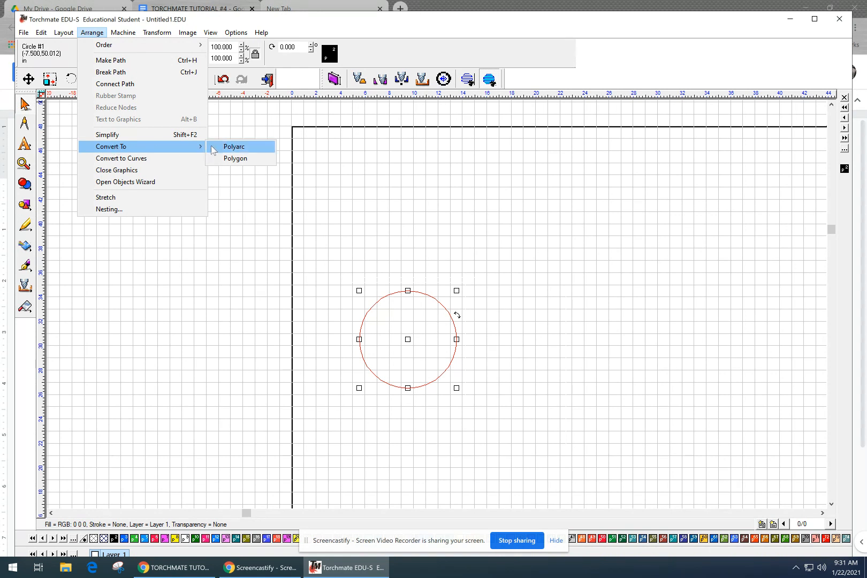
left_click(235, 147)
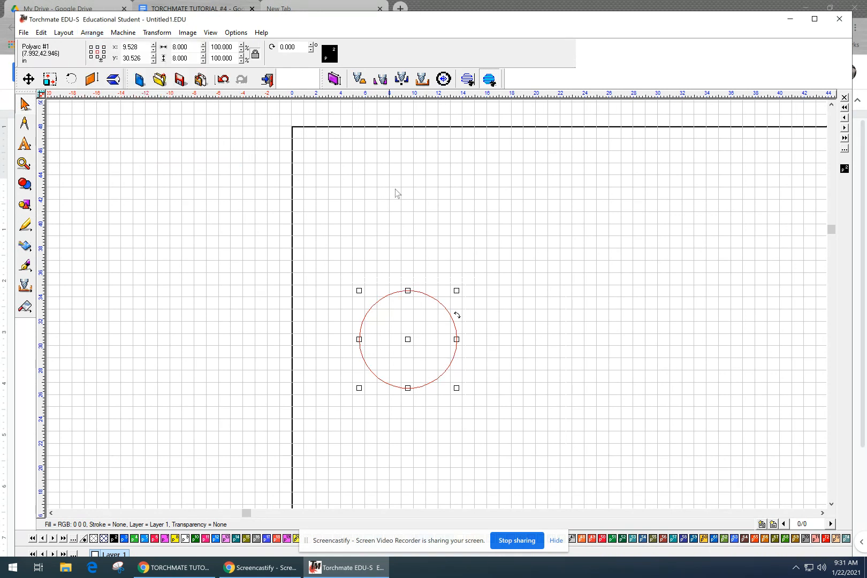
left_click(419, 213)
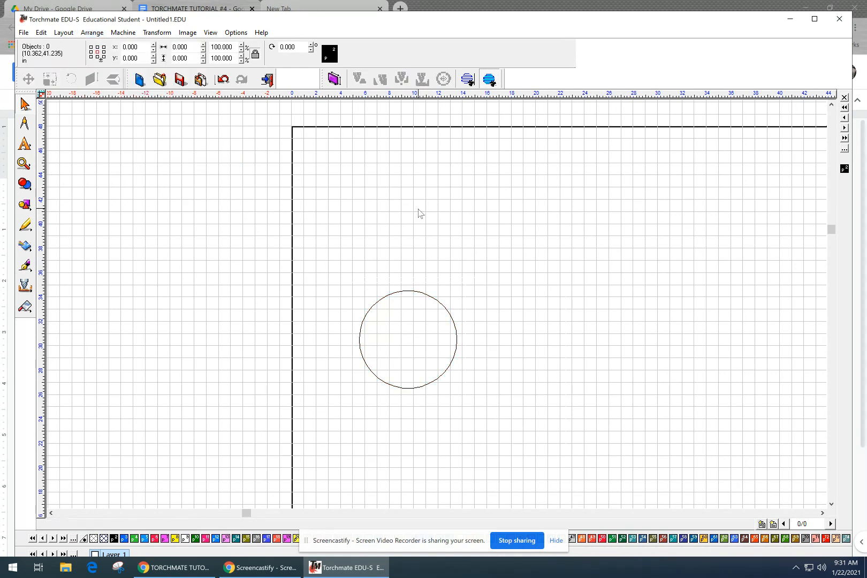
In node editing, move the polyarc's right node to about 13.87, 29.96, bend three adjoining arcs inward and outward, and apply the edit
double_click(422, 294)
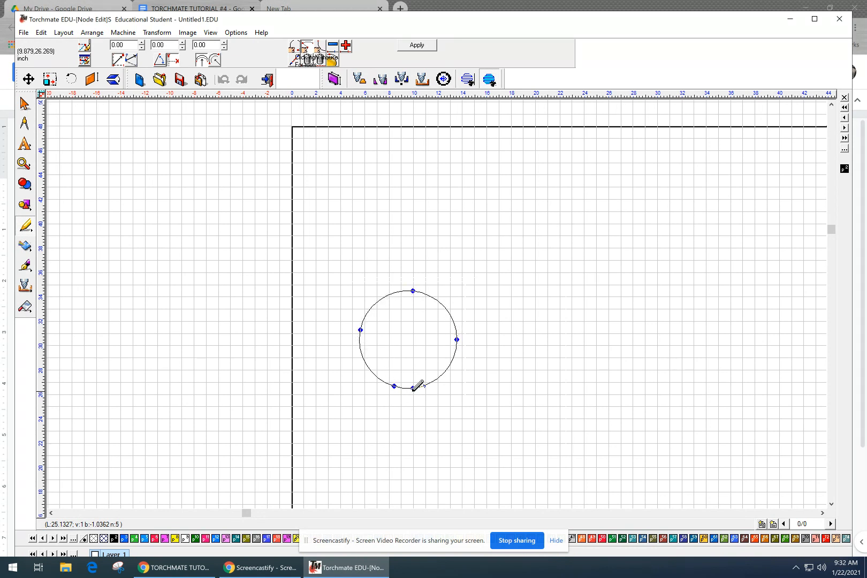
mouse_move(455, 339)
left_mouse_down()
mouse_move(536, 342)
mouse_move(549, 320)
mouse_move(511, 271)
mouse_move(437, 247)
mouse_move(399, 248)
mouse_move(484, 274)
mouse_move(477, 350)
mouse_move(416, 368)
mouse_move(403, 340)
mouse_move(415, 360)
mouse_move(459, 357)
mouse_move(461, 347)
left_mouse_up()
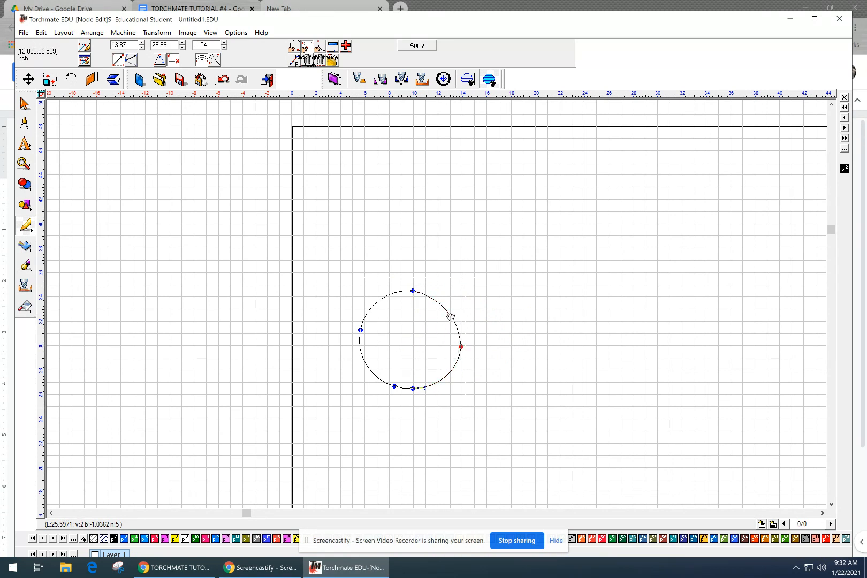
left_click_drag(444, 311, 470, 278)
left_click_drag(383, 300, 394, 330)
left_click_drag(448, 376, 421, 349)
left_click_drag(445, 275, 434, 284)
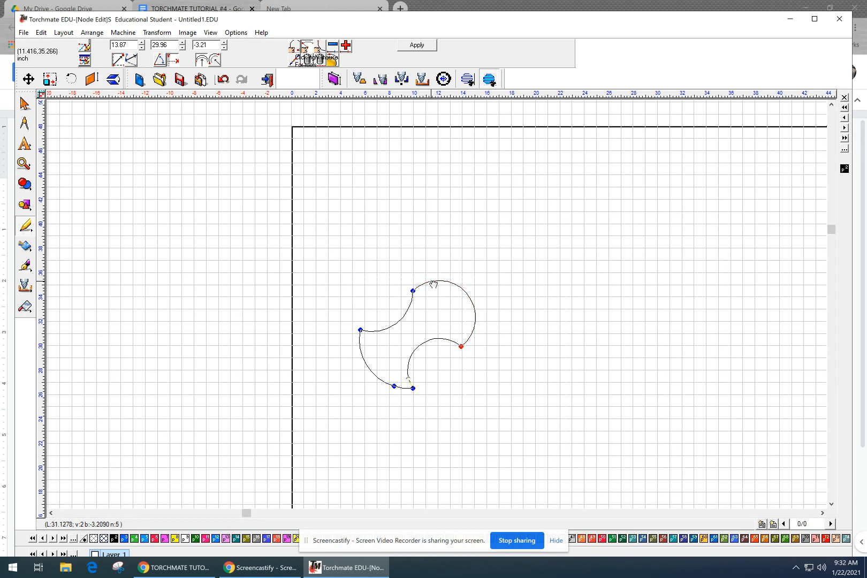
left_click(423, 46)
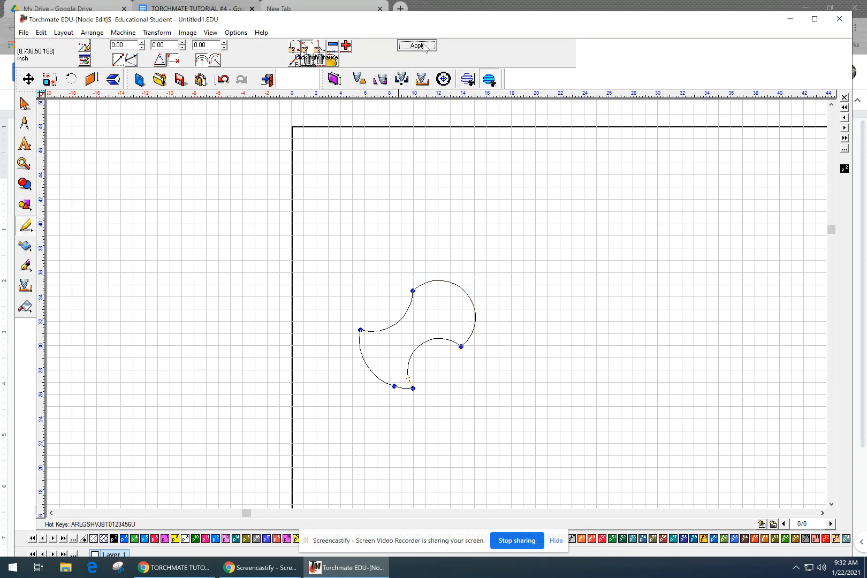
left_click(362, 268)
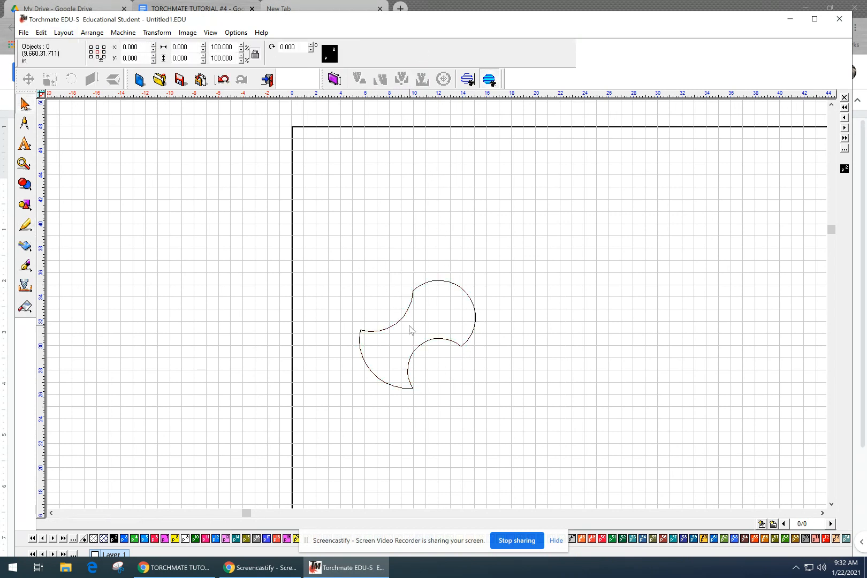
Move the reshaped polyarc about 1 in right and 1.5 in up, and deselect it
left_click(400, 319)
left_click_drag(414, 331, 427, 313)
left_click(442, 235)
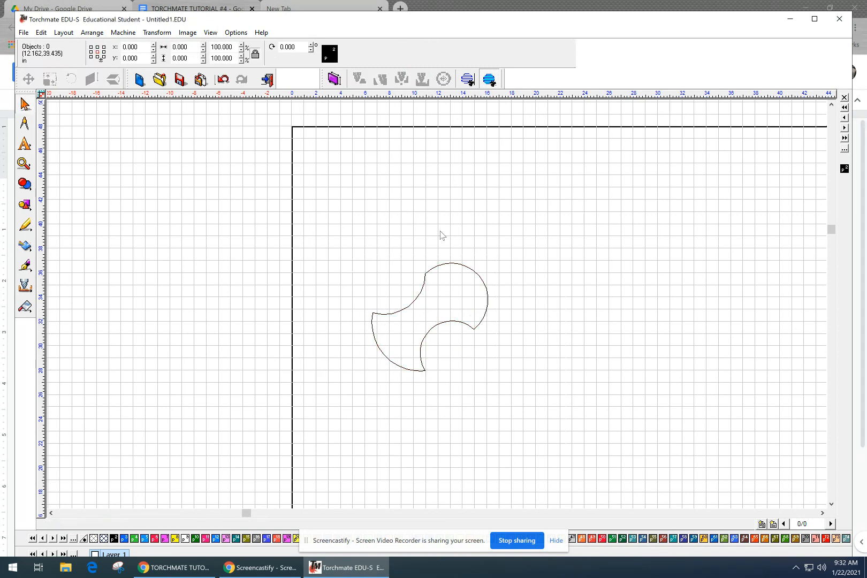
Show the fill of the reshaped polyarc to inspect it as a solid shape, and deselect it
left_click(451, 264)
left_click(211, 33)
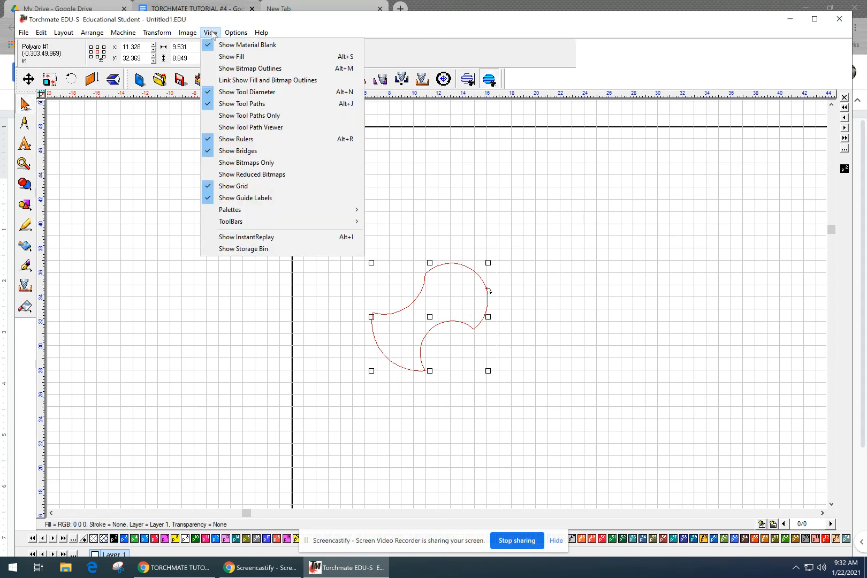
left_click(231, 56)
left_click(521, 228)
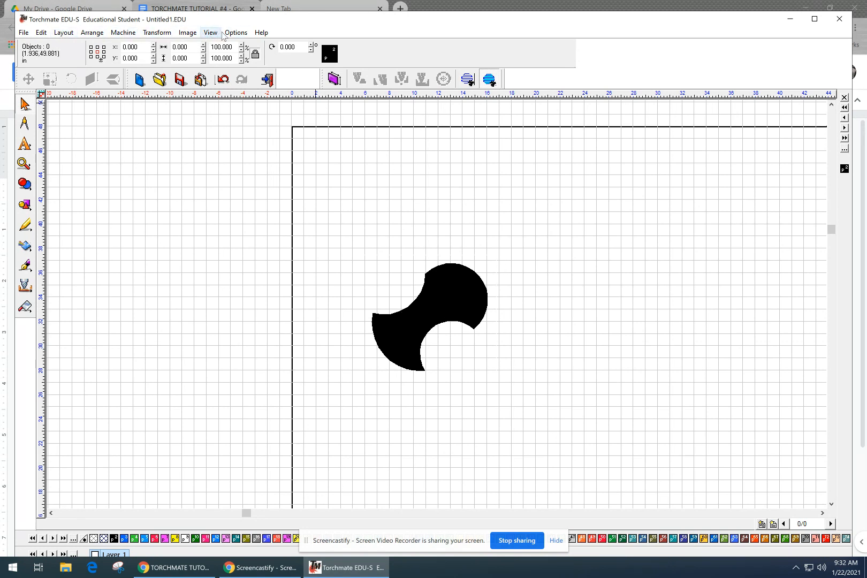
Undo the polyarc's move and its node edit to restore the circle, and hide the object fill
left_click(41, 32)
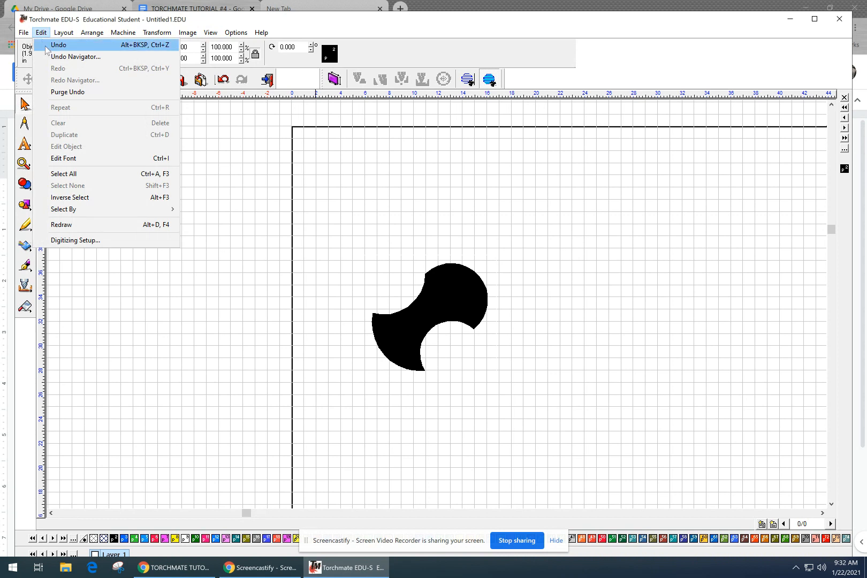
left_click(54, 46)
left_click(41, 33)
left_click(52, 46)
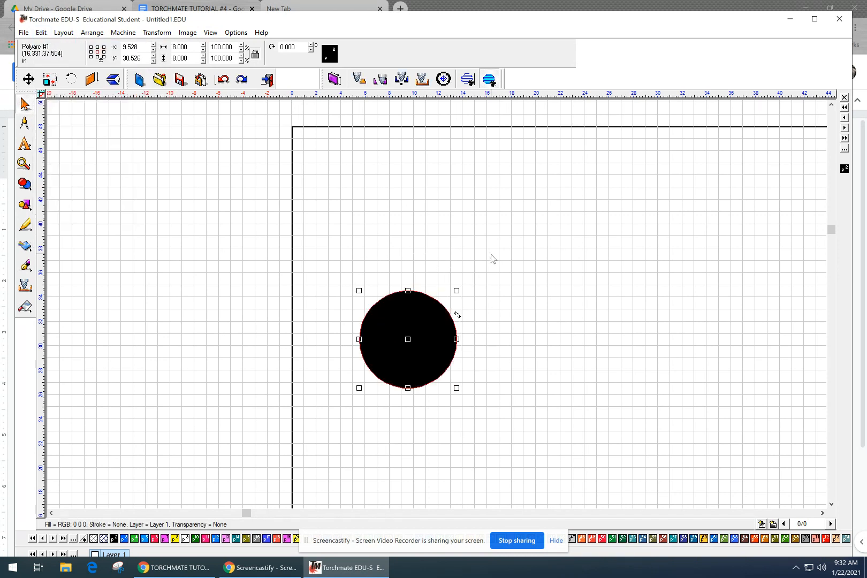
left_click(509, 273)
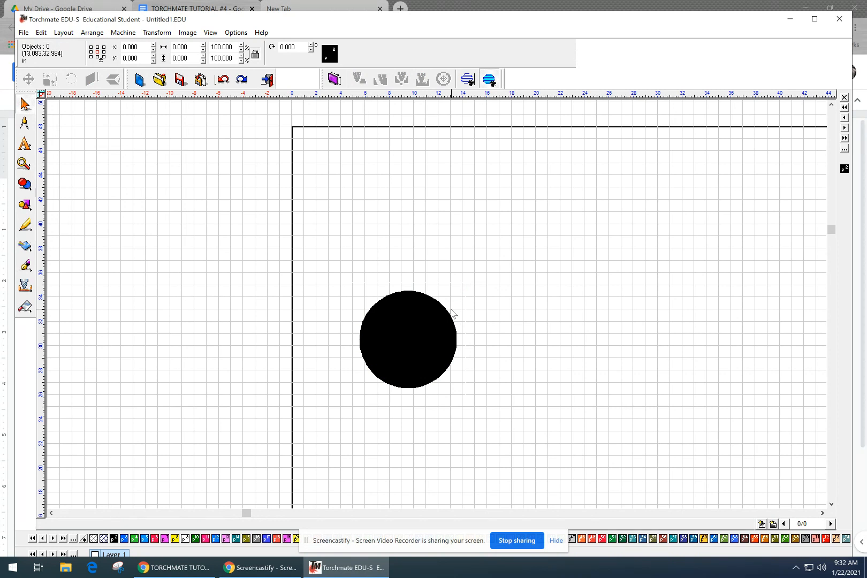
left_click(211, 33)
left_click(231, 56)
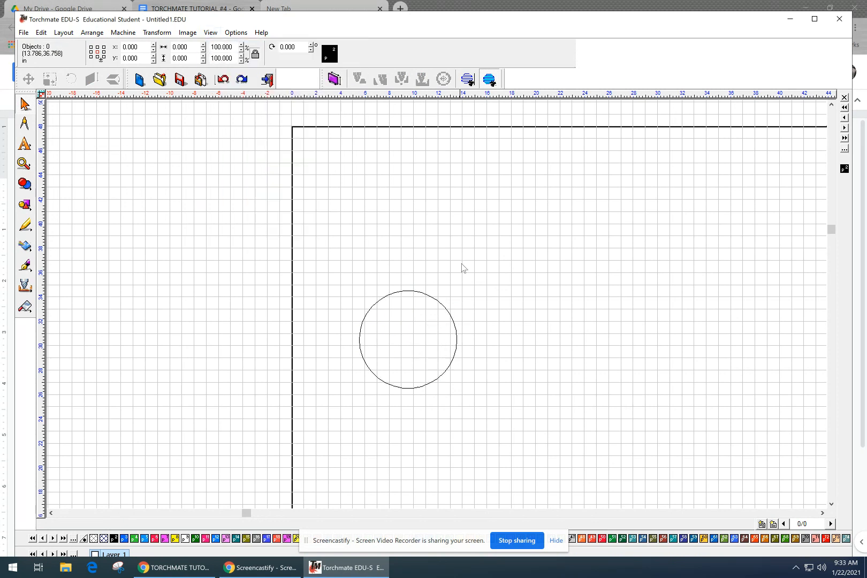
Convert the restored polyarc circle to a Polygon and deselect it
left_click(428, 295)
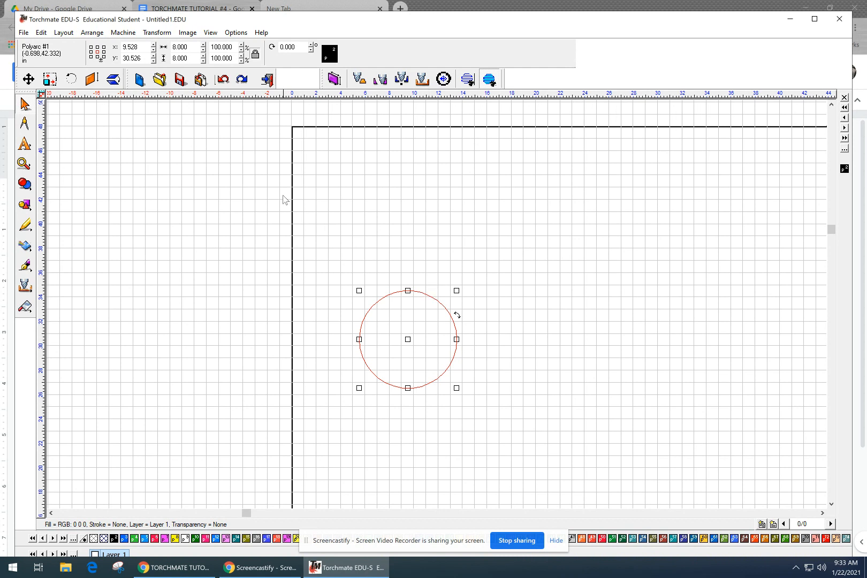
left_click(100, 34)
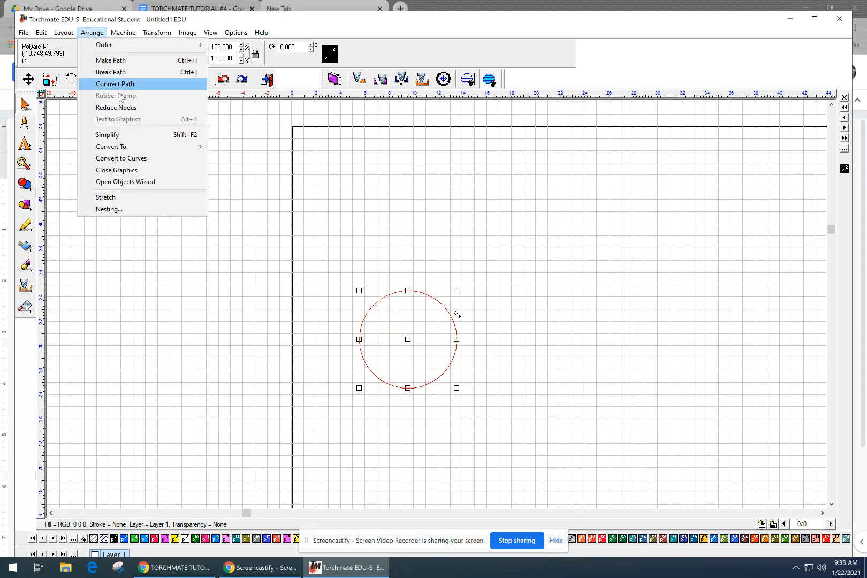
mouse_move(128, 148)
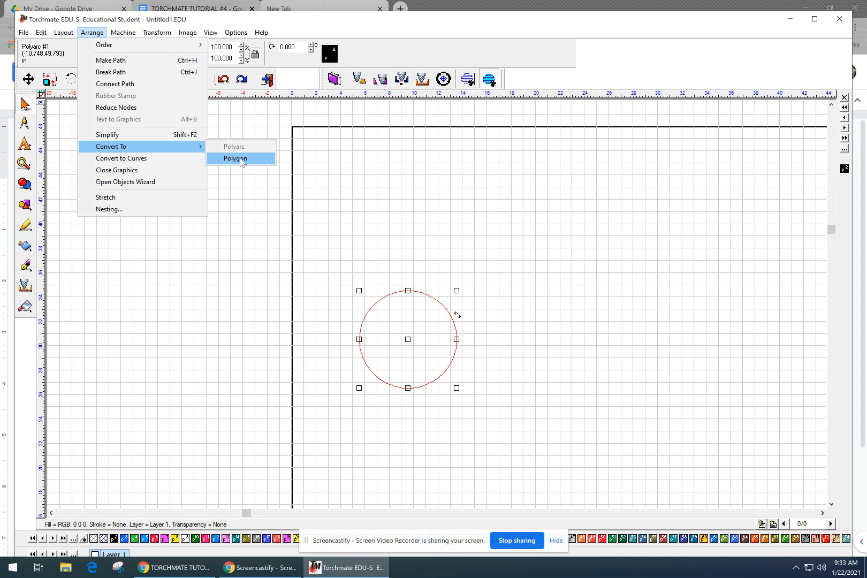
left_click(241, 159)
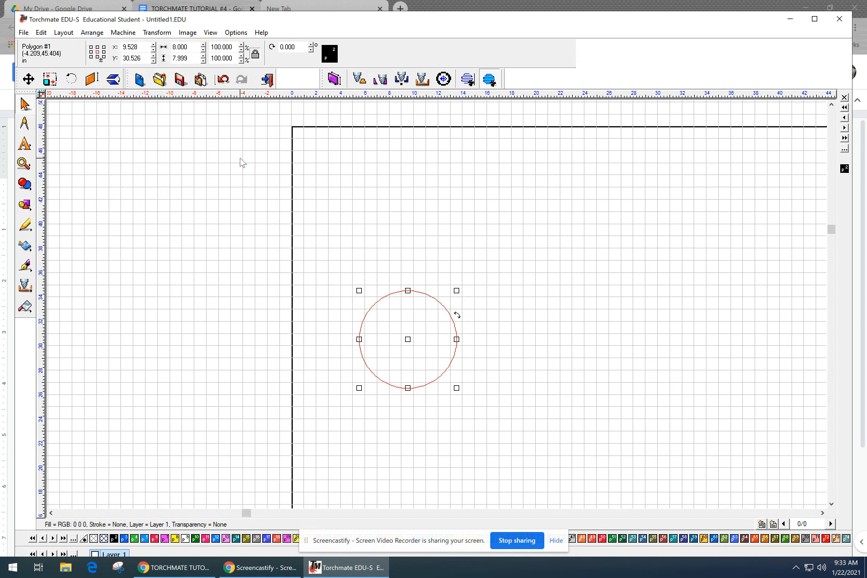
left_click(468, 255)
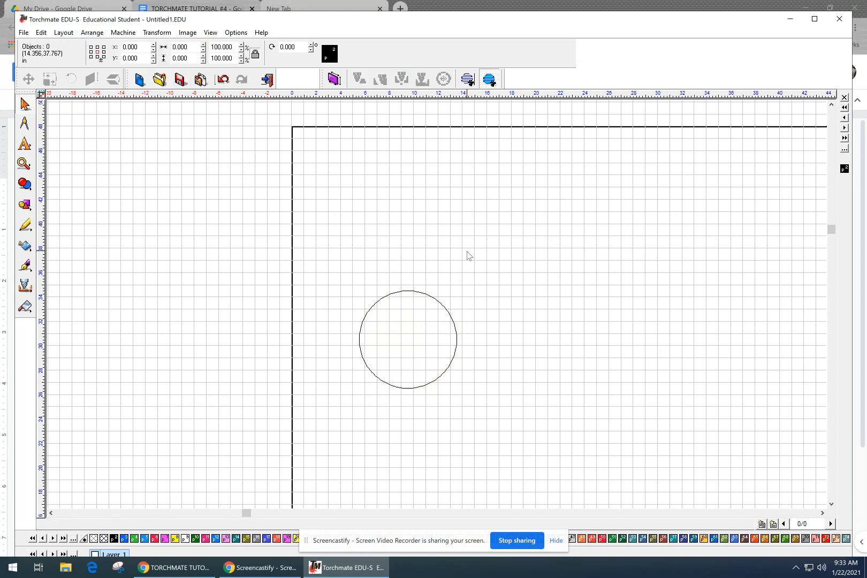
In node editing, move a node on the polygon's right side inward to about 7.87, 30.59, forming a narrow notch
double_click(432, 296)
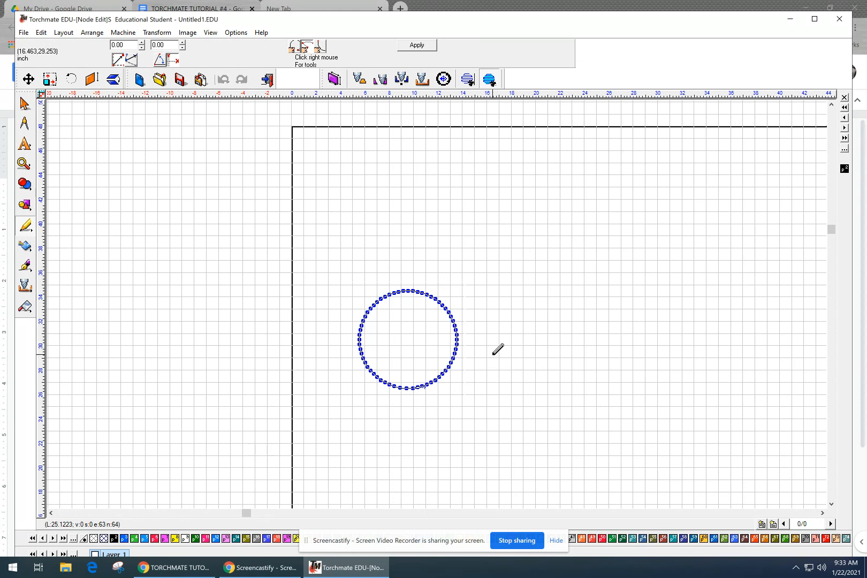
scroll(439, 351, "up", 3)
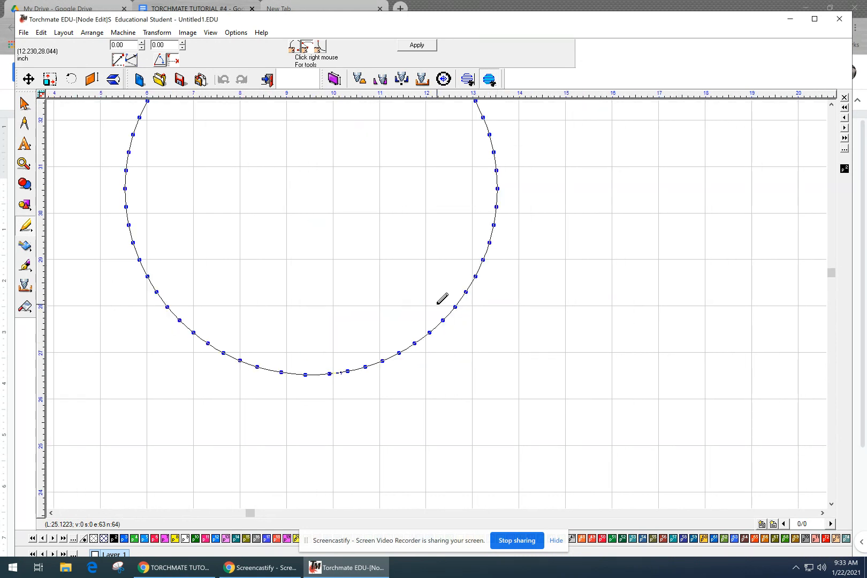
middle_click_drag(403, 293, 442, 389)
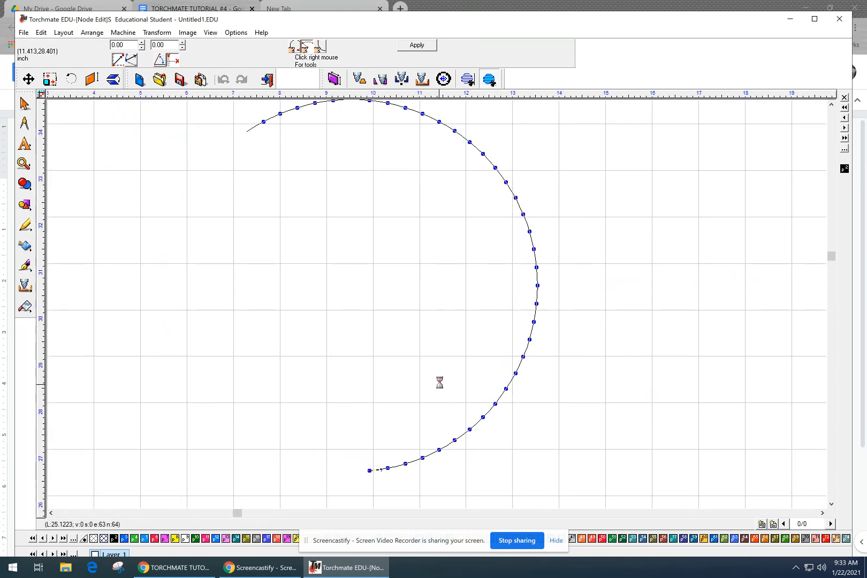
left_click(534, 249)
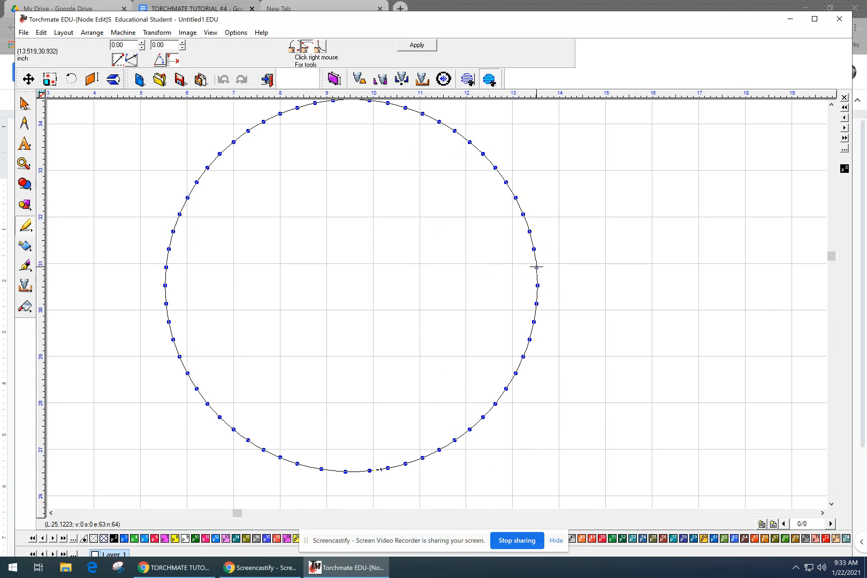
left_click_drag(538, 267, 274, 283)
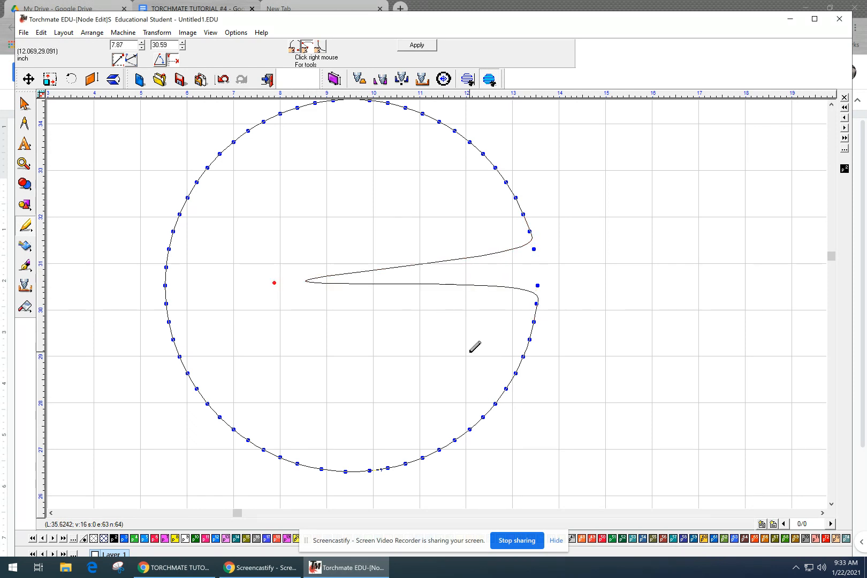
Try moving a node just above the notch to about 10.27, 33.87, and put it back on the circle's outline
left_click(529, 231)
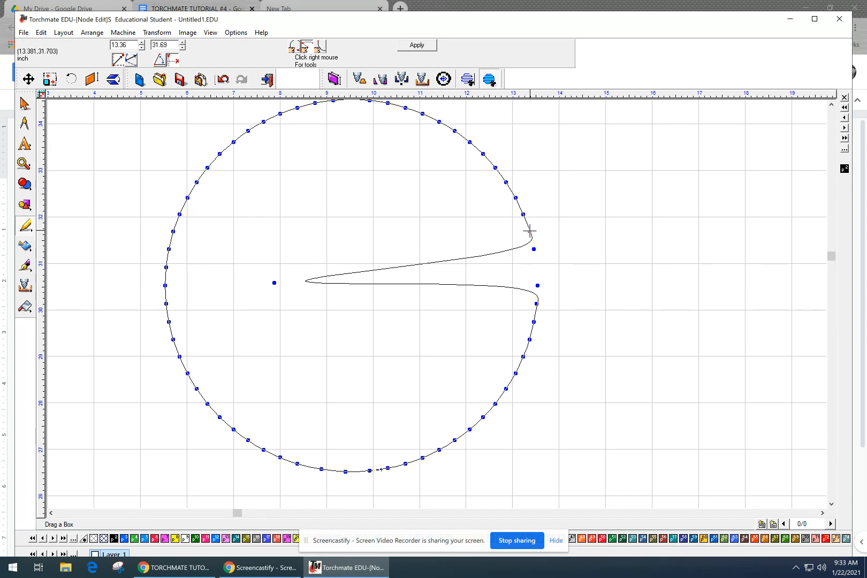
left_click_drag(530, 232, 385, 131)
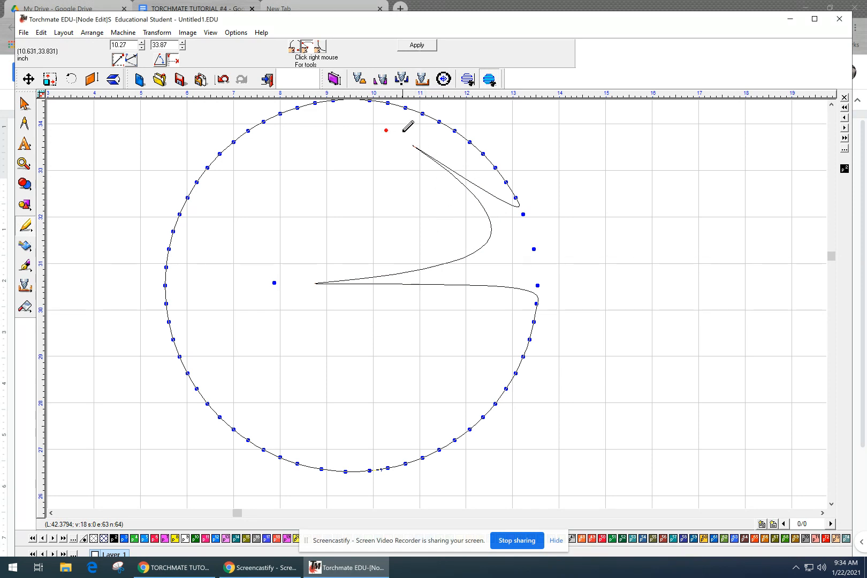
left_click_drag(386, 132, 527, 232)
left_click(427, 46)
Select the four nodes along the outline directly above the notch and delete them to widen the mouth upward
left_click_drag(554, 148, 517, 252)
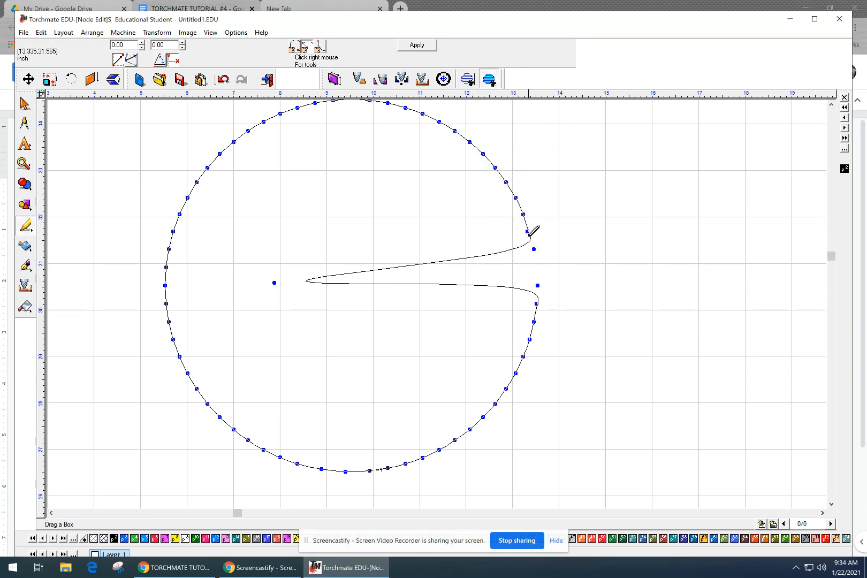
left_click_drag(561, 172, 512, 269)
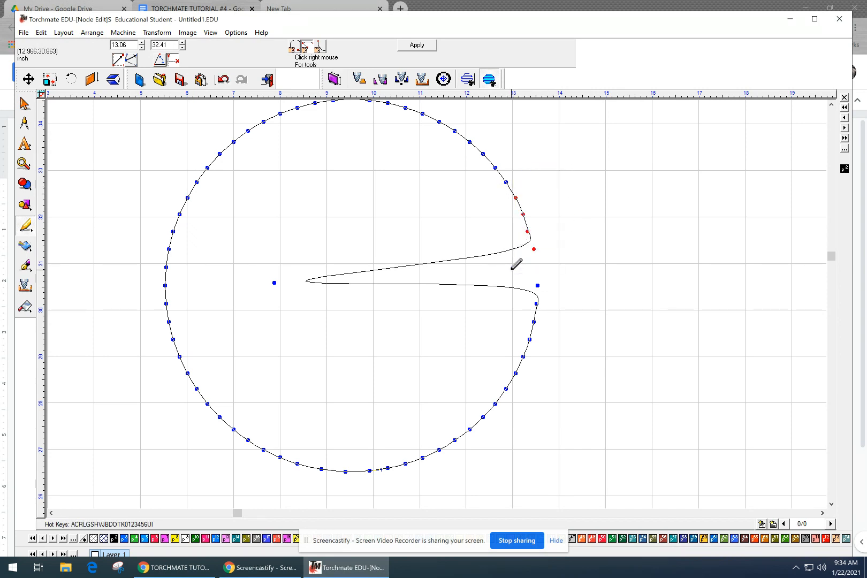
left_click_drag(591, 170, 506, 260)
left_click_drag(575, 168, 513, 260)
key("Delete")
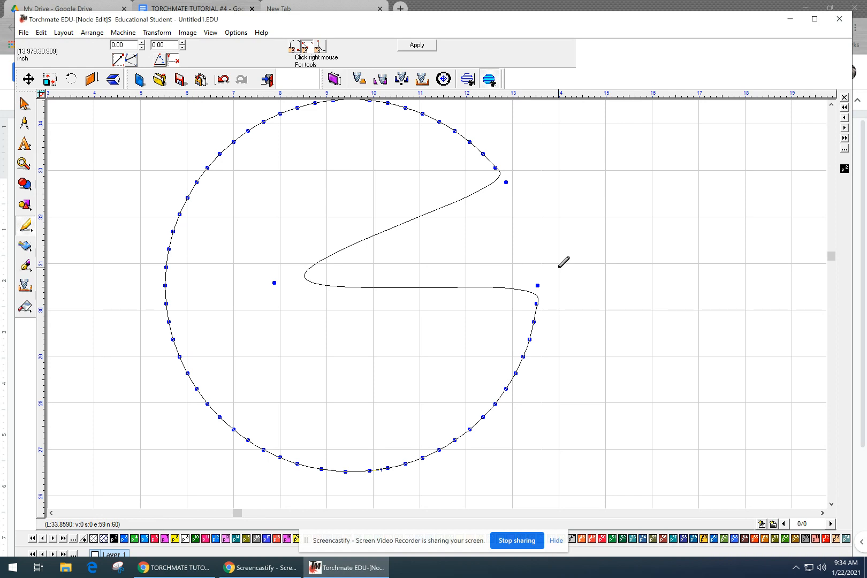
Delete the five nodes along the outline directly below the notch, apply the node edit and deselect the polygon
left_click_drag(559, 263, 506, 364)
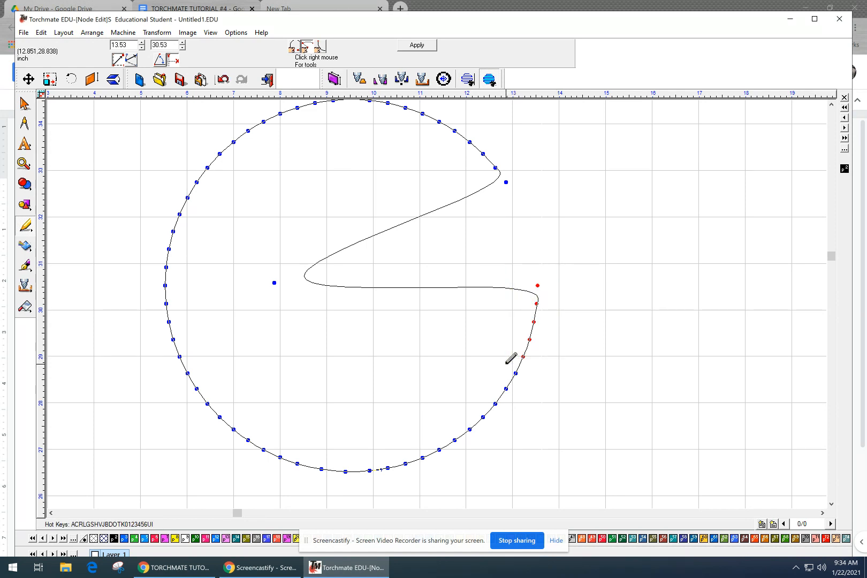
key("Delete")
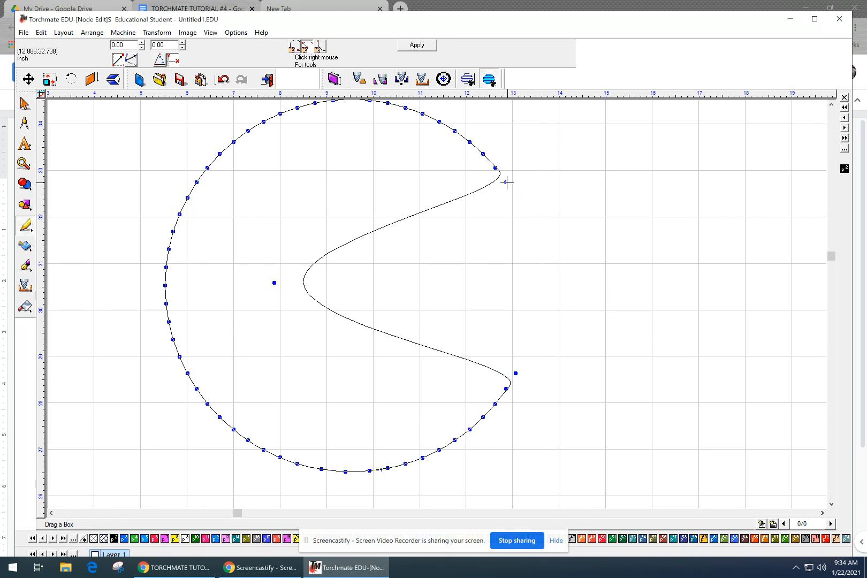
left_click(426, 46)
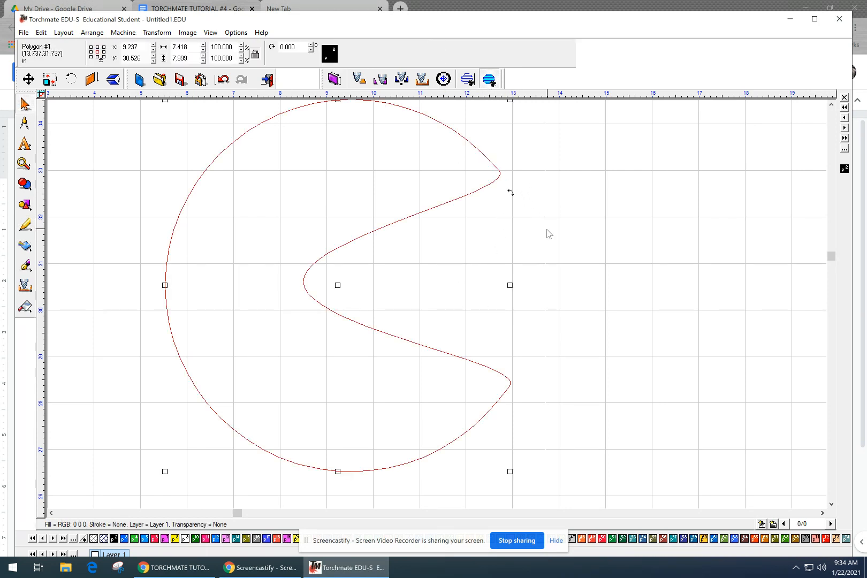
scroll(561, 249, "down", 3)
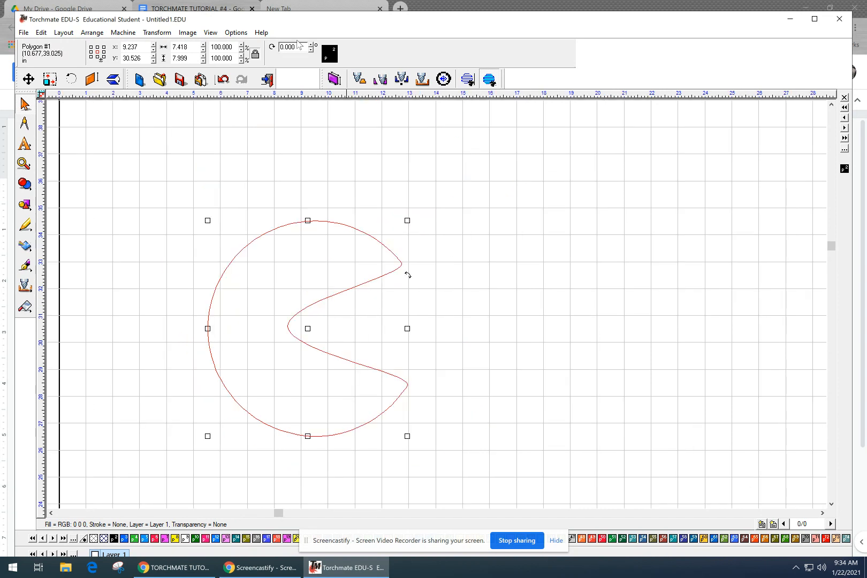
left_click(431, 319)
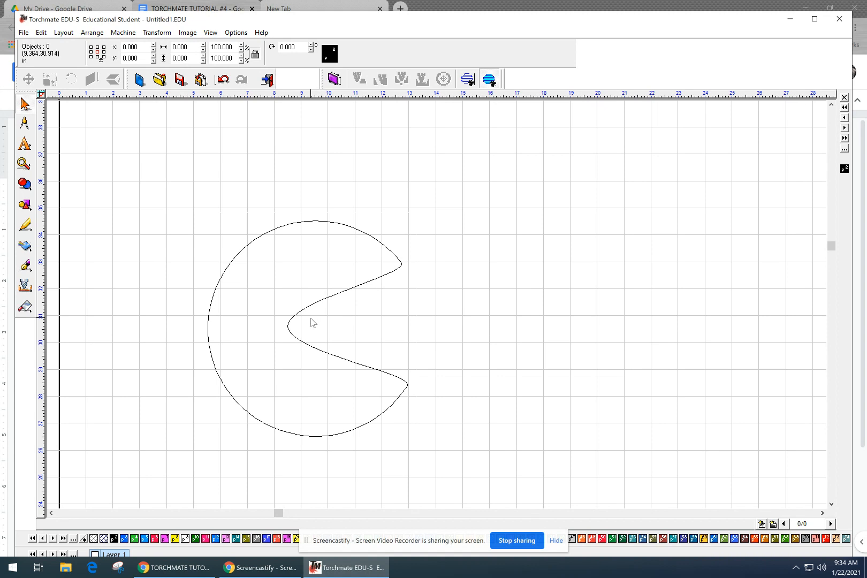
Reopen the polygon in node editing and remove the mouth's inner node with Delete Point
double_click(325, 299)
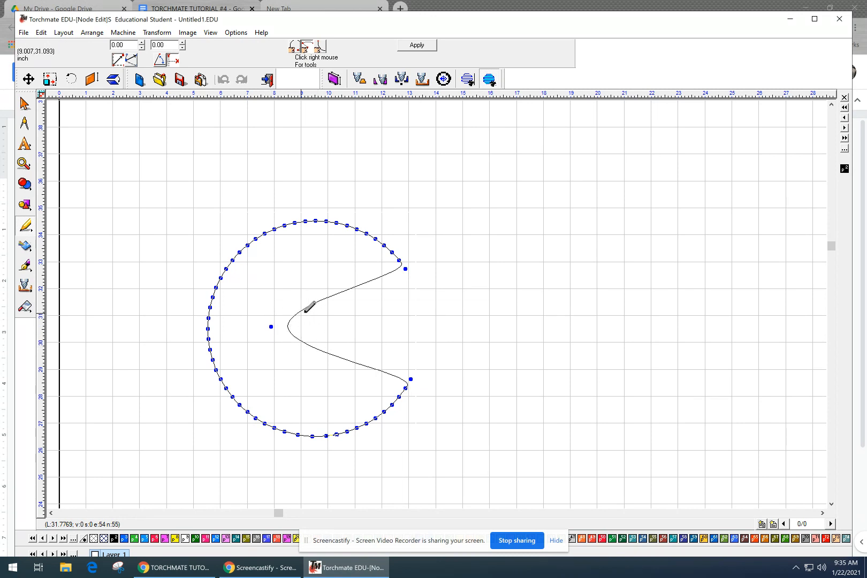
right_click(271, 327)
right_click(270, 327)
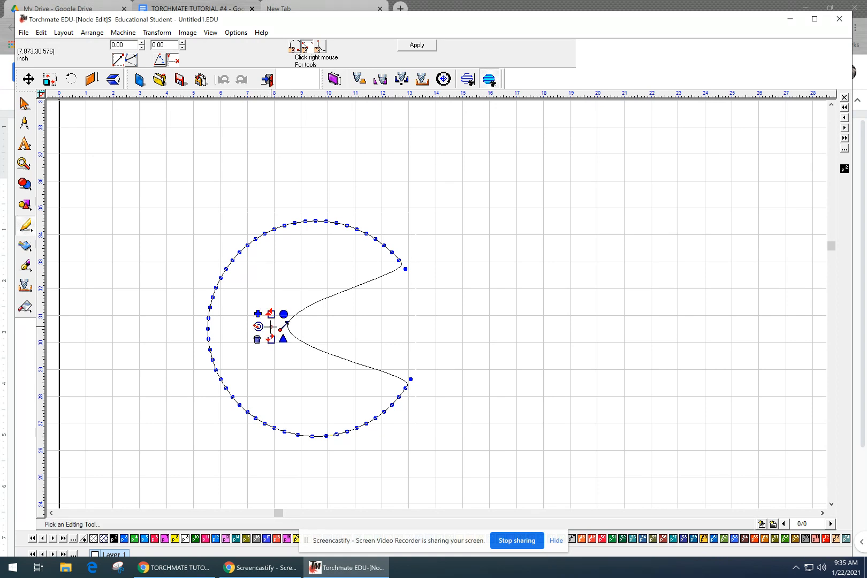
right_click(270, 327)
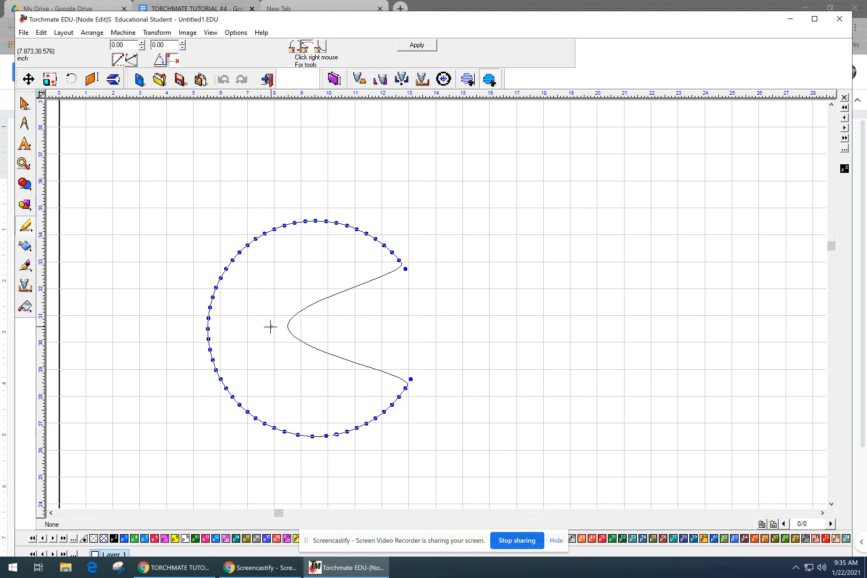
right_click(270, 326)
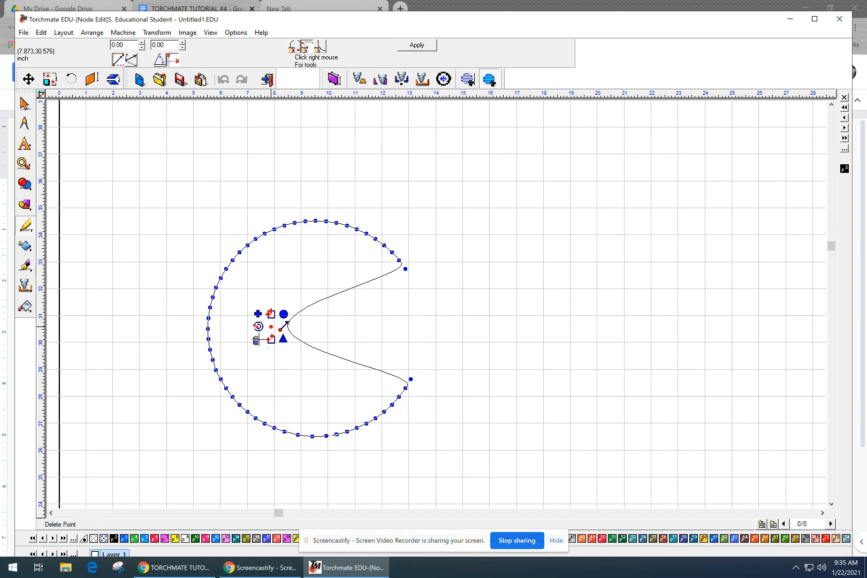
left_click(257, 341)
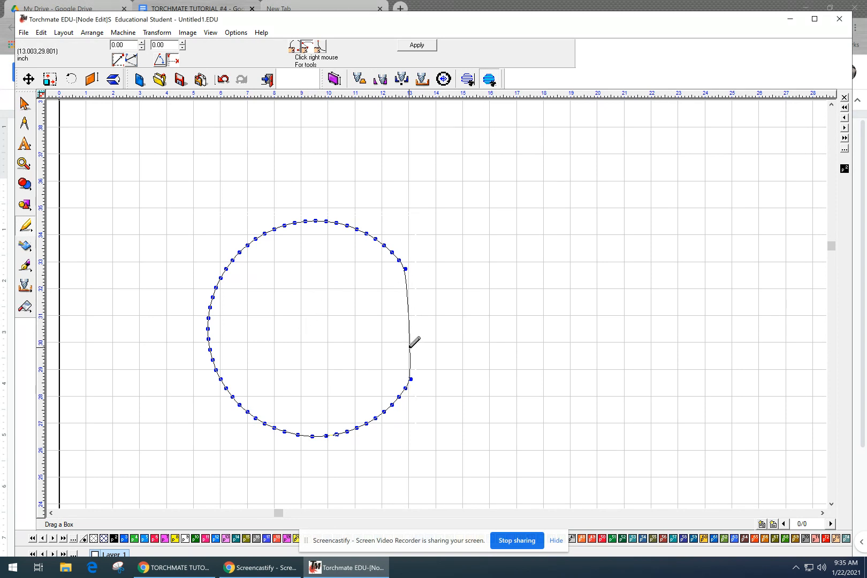
Add a node on the polygon's flattened right edge, move it inward to about 8.75, 30.64, and make it a Sharp Corner
left_click(409, 321)
mouse_move(409, 321)
left_mouse_down()
mouse_move(281, 330)
mouse_move(295, 325)
left_mouse_up()
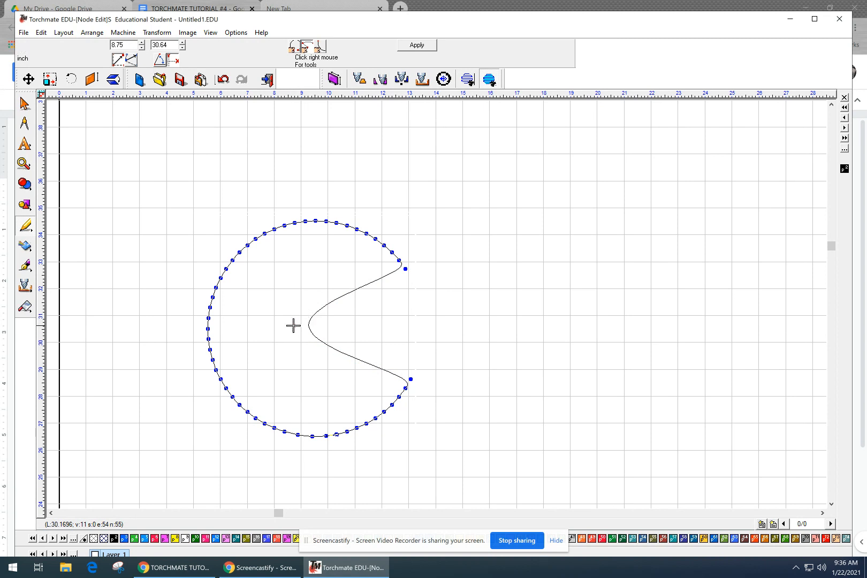
right_click(294, 325)
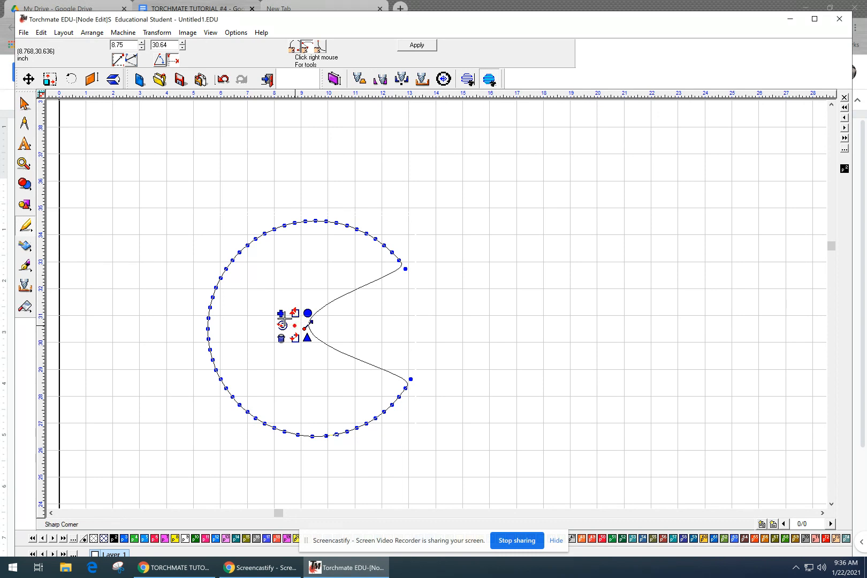
left_click(280, 313)
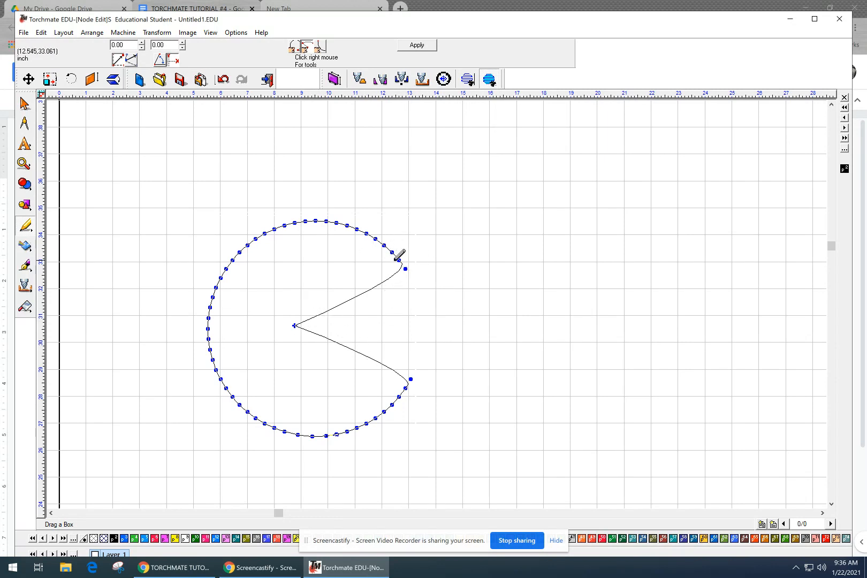
scroll(408, 251, "up", 2)
mouse_move(448, 330)
middle_mouse_down()
mouse_move(434, 336)
mouse_move(414, 264)
middle_mouse_up()
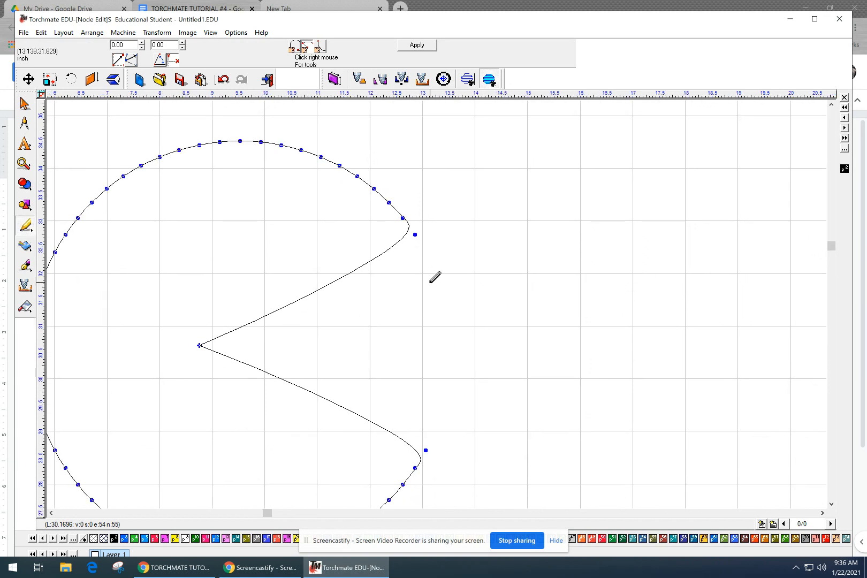
Make the mouth's upper tip node a Sharp Corner and change the lower tip node to the triangle corner type
right_click(416, 234)
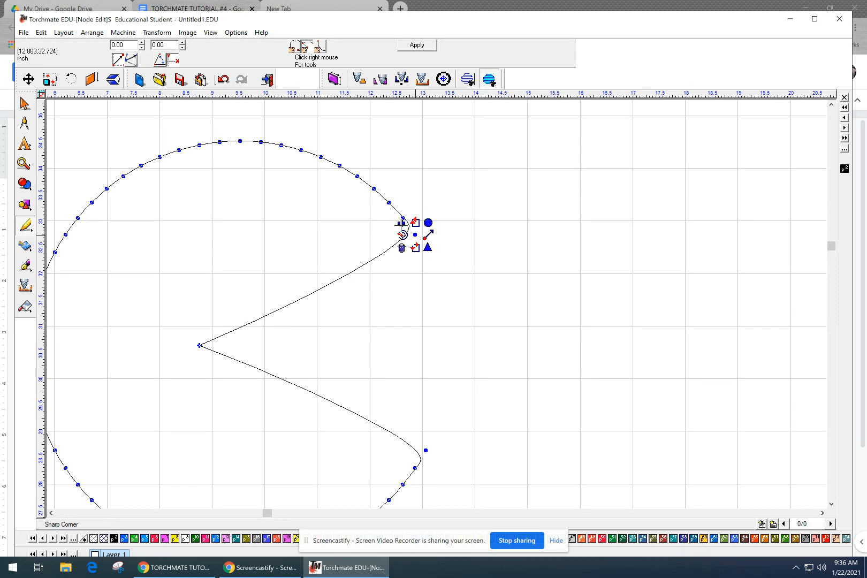
left_click(401, 223)
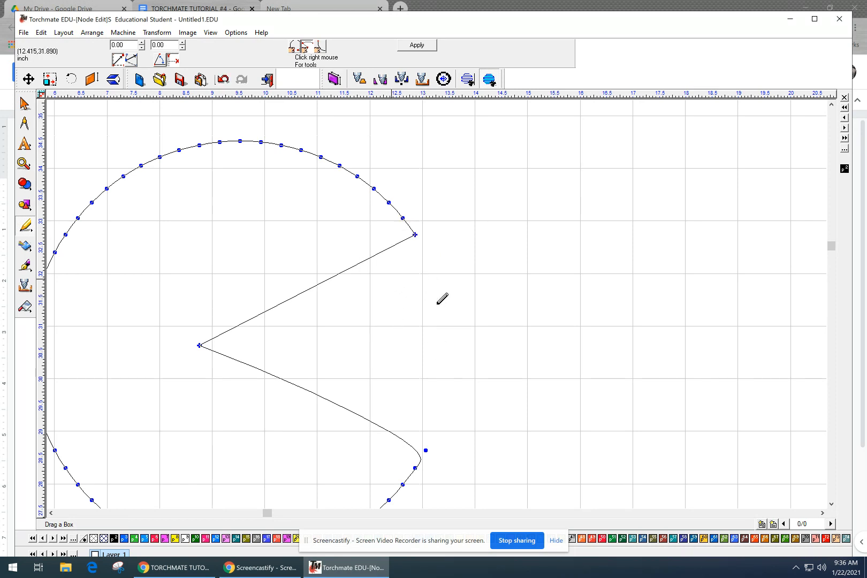
scroll(393, 278, "down", 3)
middle_click_drag(449, 352, 453, 335)
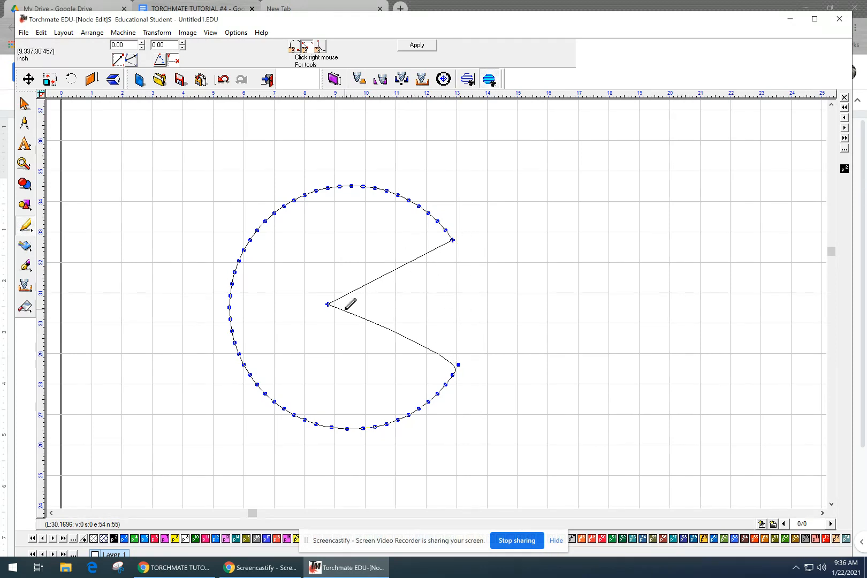
right_click(458, 365)
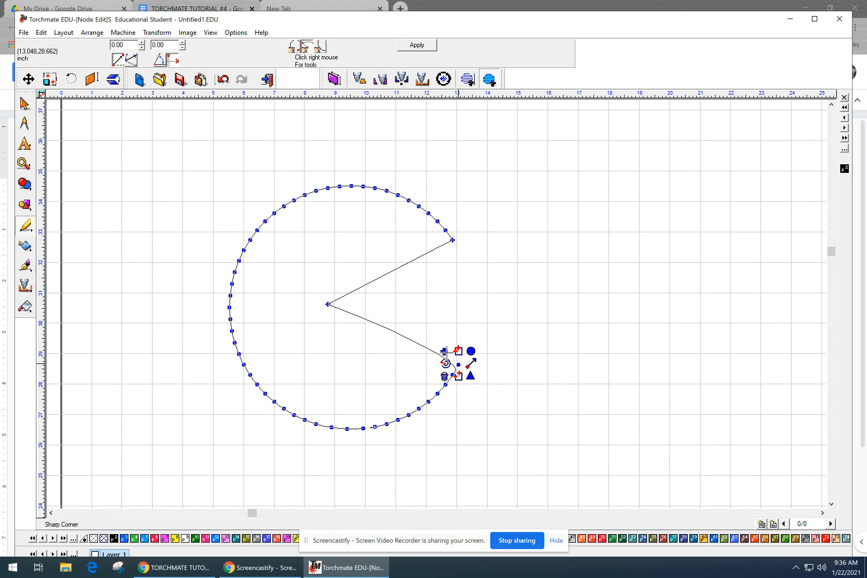
left_click(470, 377)
Compare the mouth's two tips and move the lower tip node inward to about 12.90, 28.65
scroll(462, 366, "up", 1)
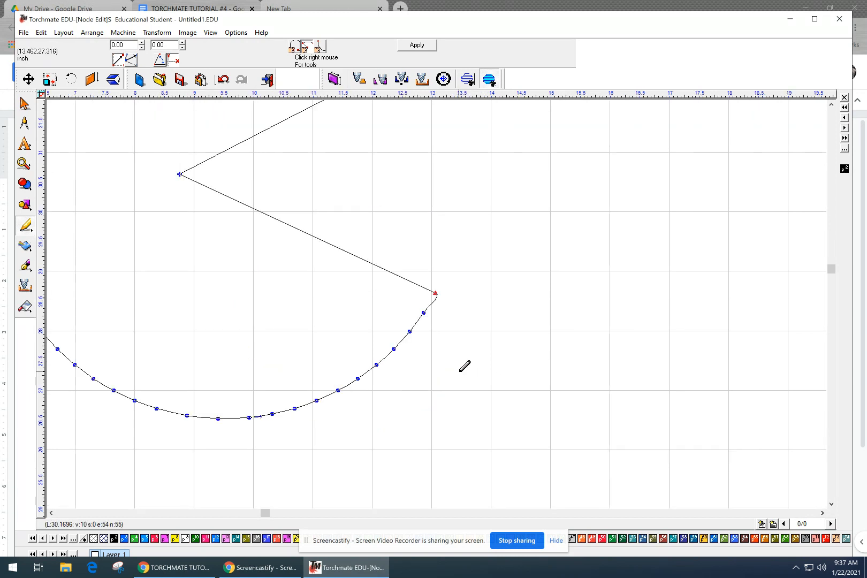
scroll(455, 305, "up", 1)
middle_click_drag(422, 304, 488, 377)
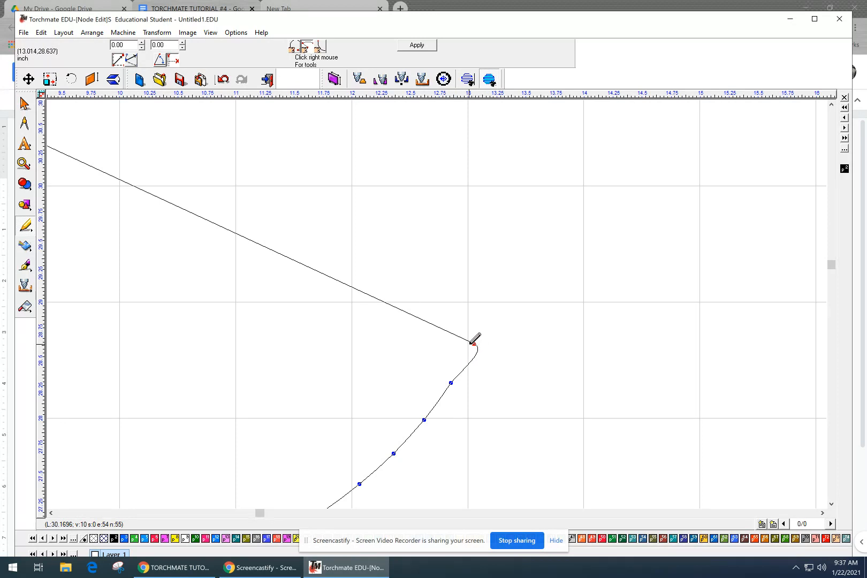
scroll(484, 303, "down", 1)
middle_click_drag(469, 274, 460, 446)
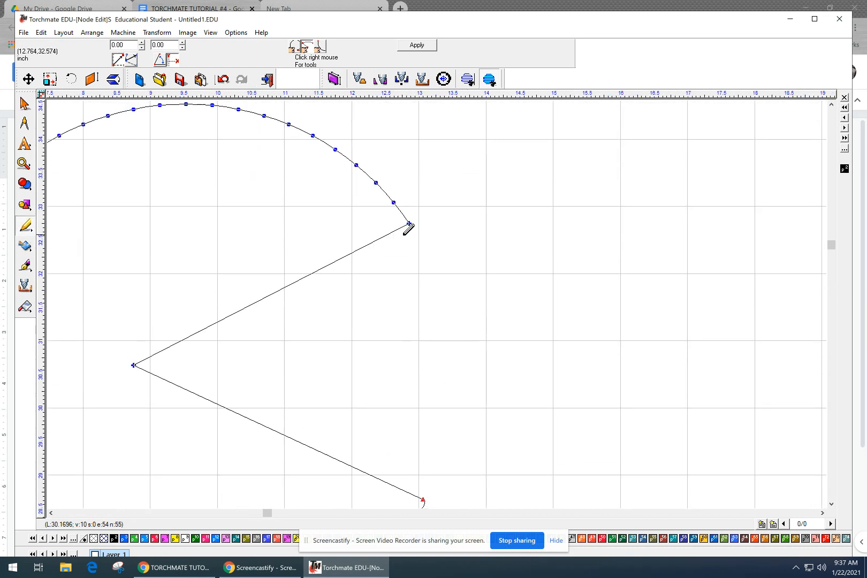
scroll(406, 232, "up", 2)
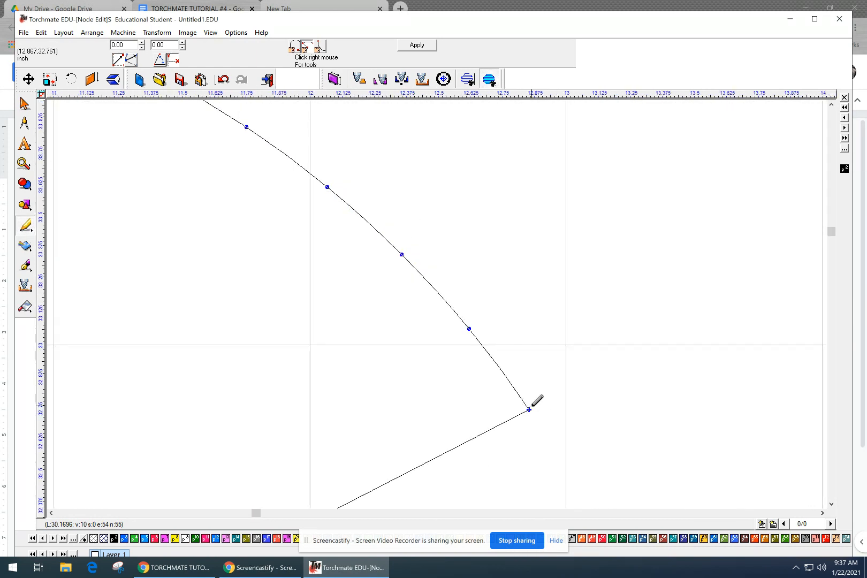
scroll(584, 397, "down", 1)
scroll(573, 399, "down", 1)
scroll(423, 393, "down", 1)
middle_click_drag(416, 397, 418, 325)
scroll(434, 310, "up", 1)
scroll(443, 299, "up", 1)
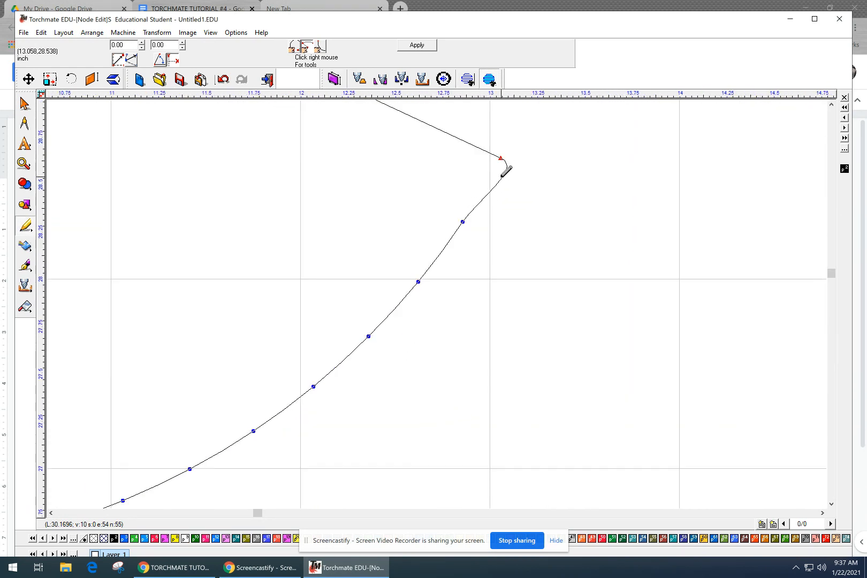
left_click_drag(501, 158, 471, 156)
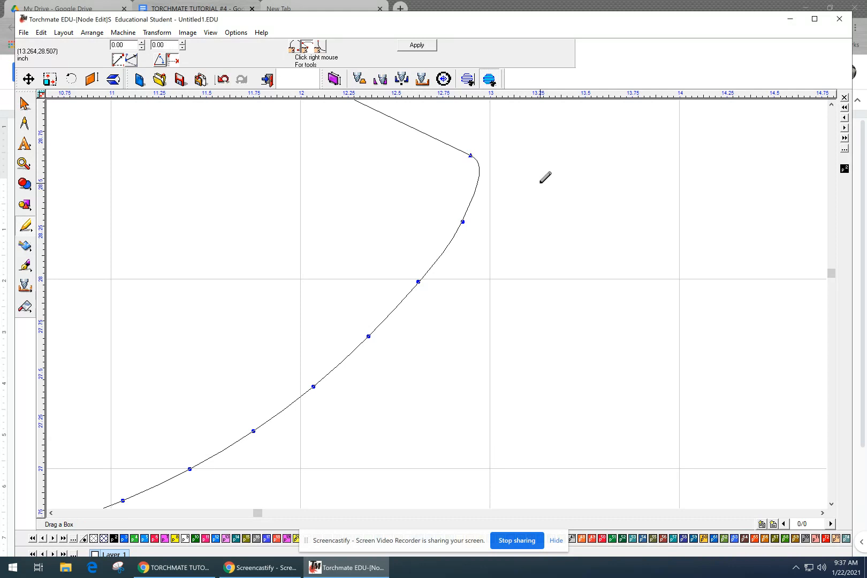
scroll(441, 298, "down", 2)
scroll(443, 298, "down", 2)
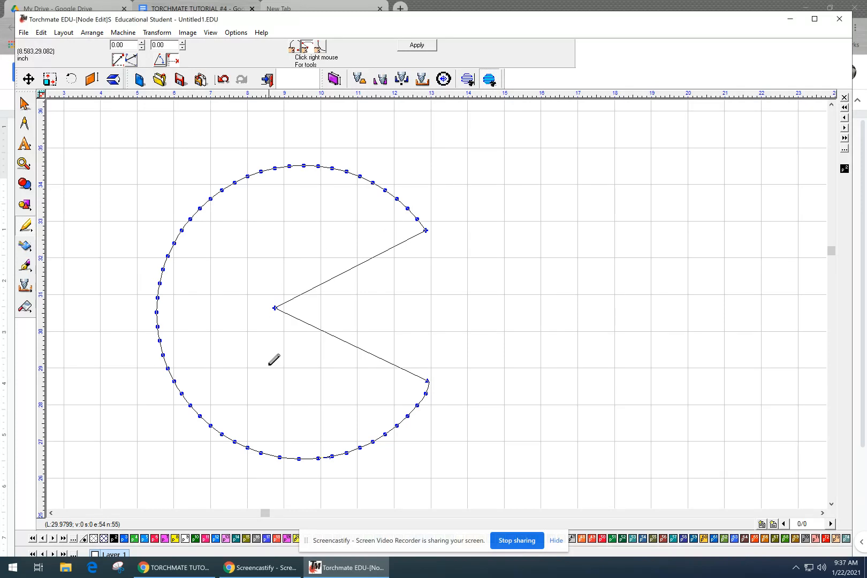
Apply the node edit, deselect the polygon and display the shape with its solid black fill
left_click(417, 45)
left_click(522, 246)
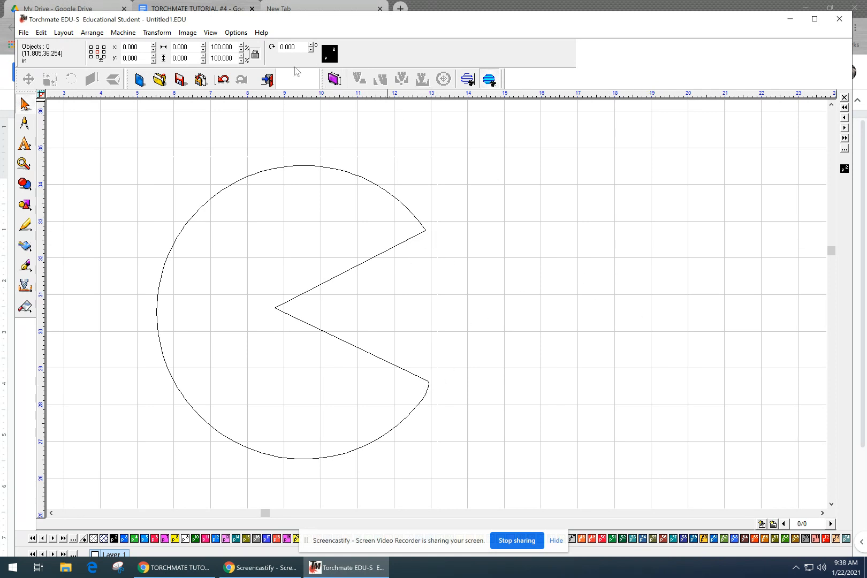
left_click(211, 33)
left_click(222, 56)
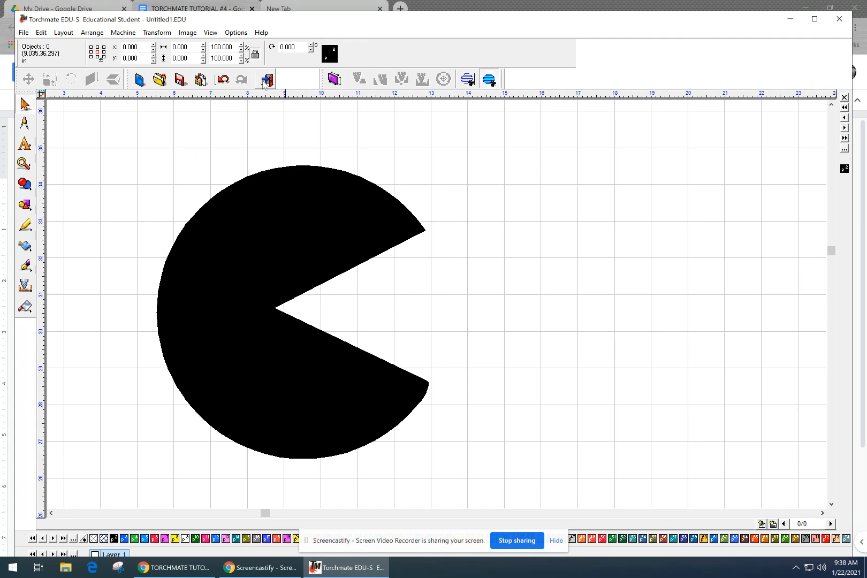
Reopen the polygon in node editing, move the mouth's inner node to about 8.70, 30.57 and apply the edit
double_click(270, 183)
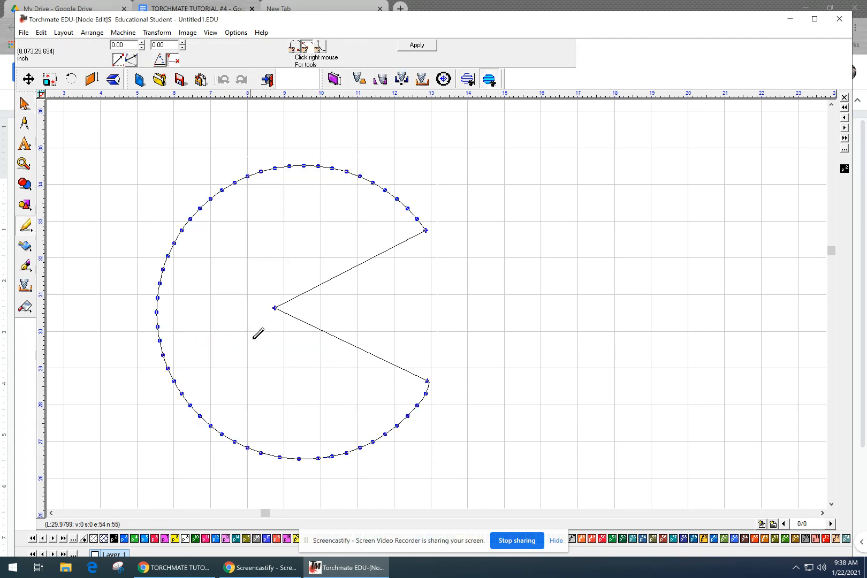
mouse_move(273, 308)
left_mouse_down()
mouse_move(377, 314)
mouse_move(287, 207)
mouse_move(254, 279)
mouse_move(260, 358)
mouse_move(278, 309)
left_mouse_up()
left_click_drag(283, 310, 273, 311)
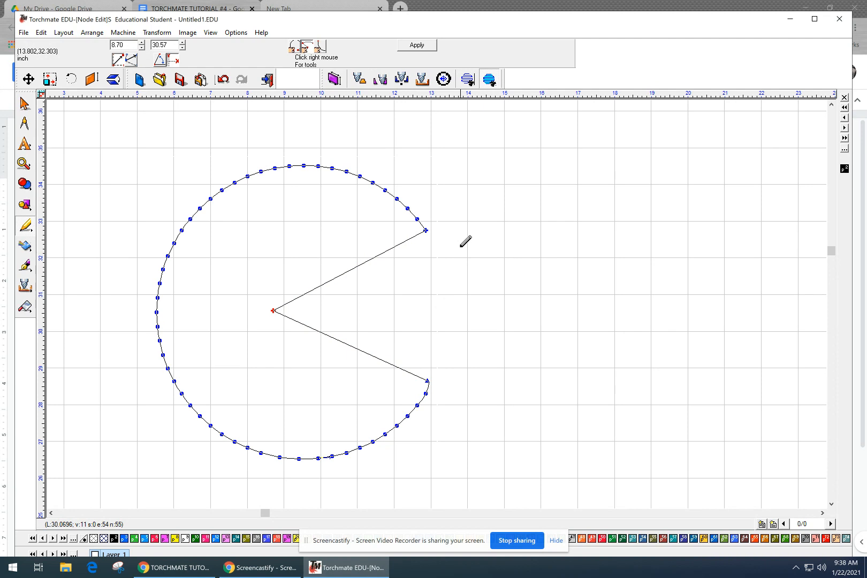
left_click(426, 47)
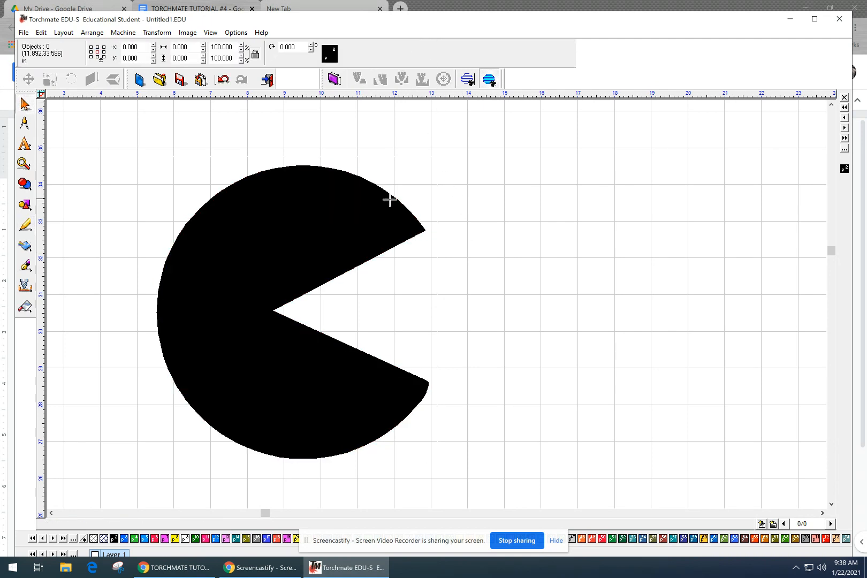
Reopen the polygon in node editing, select all its nodes and convert the shape to a Polyarc
double_click(393, 189)
left_click_drag(480, 134, 140, 485)
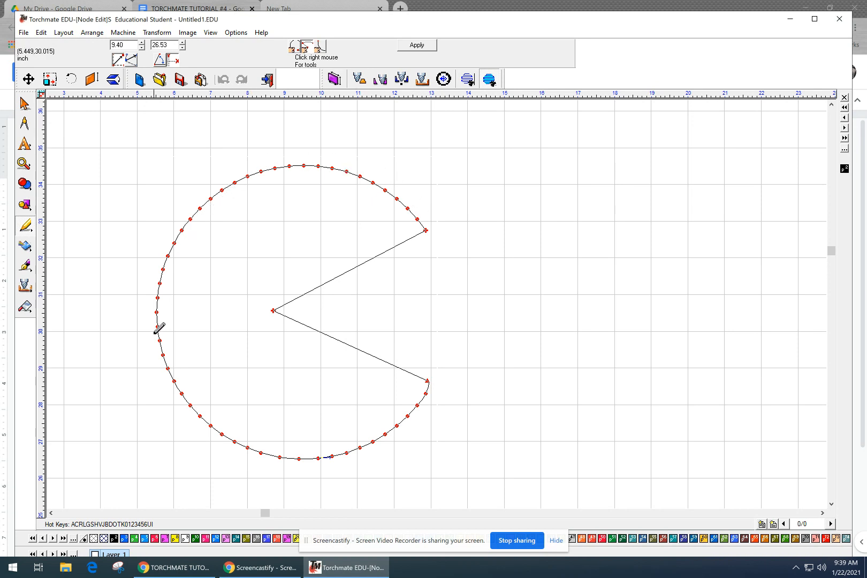
left_click(99, 35)
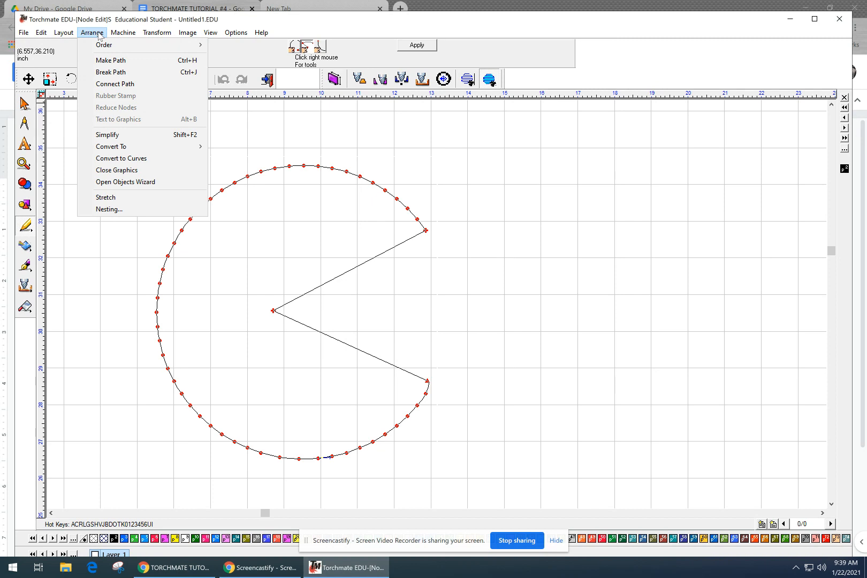
mouse_move(113, 149)
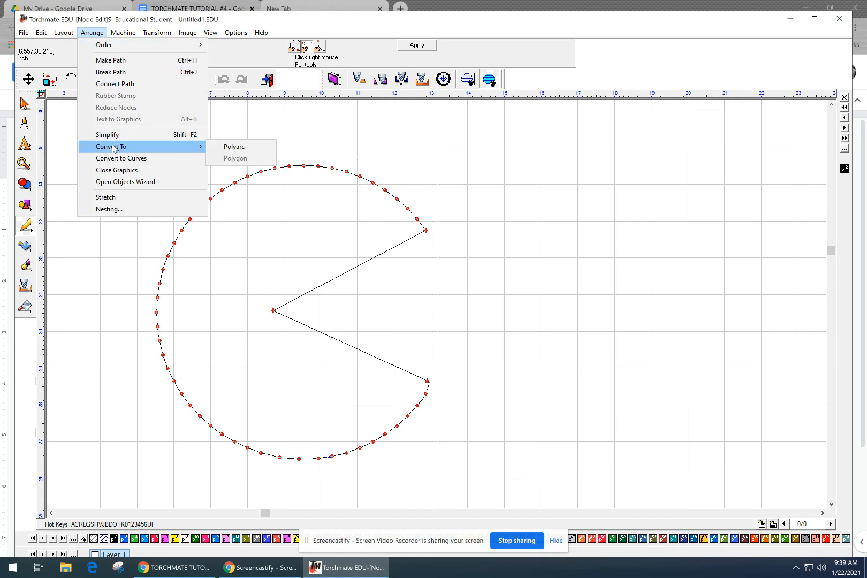
left_click(228, 148)
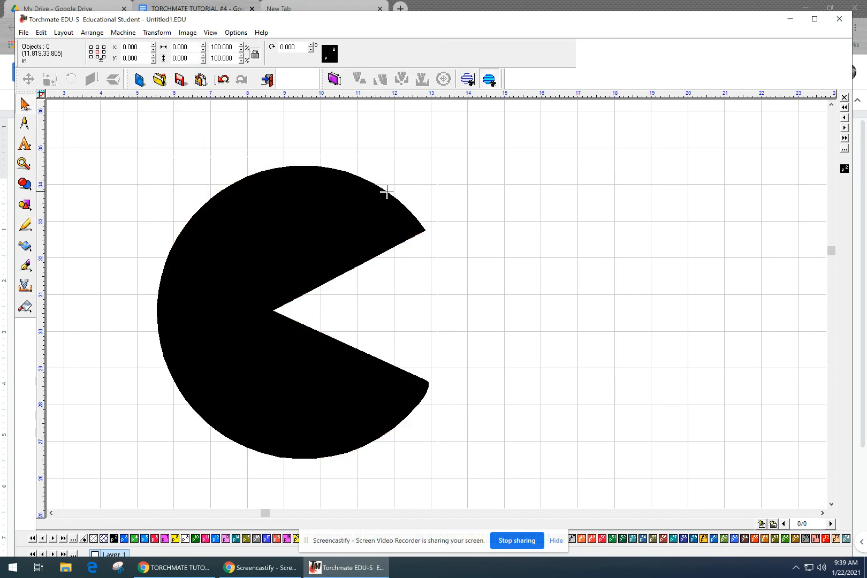
Open the polyarc in node editing, examine its nodes near the mouth's lower tip and apply
double_click(389, 194)
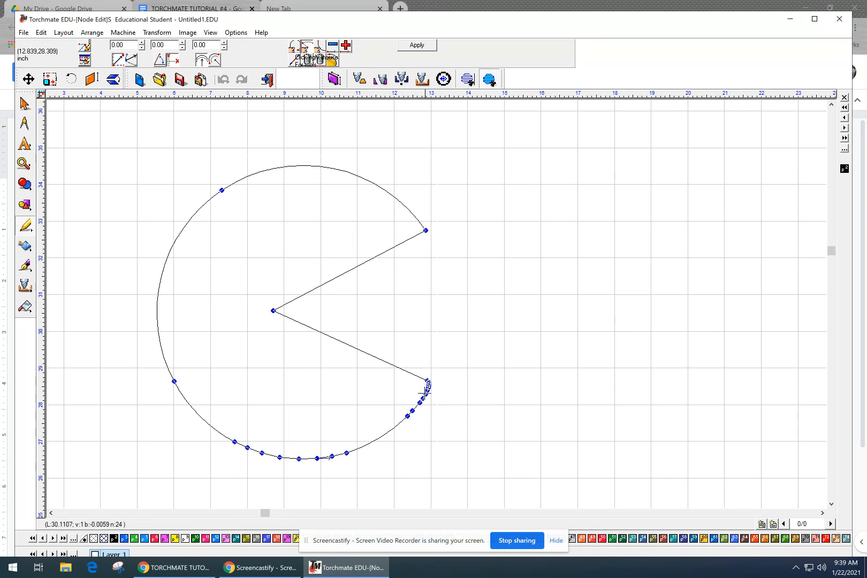
scroll(422, 388, "up", 1)
scroll(439, 360, "up", 1)
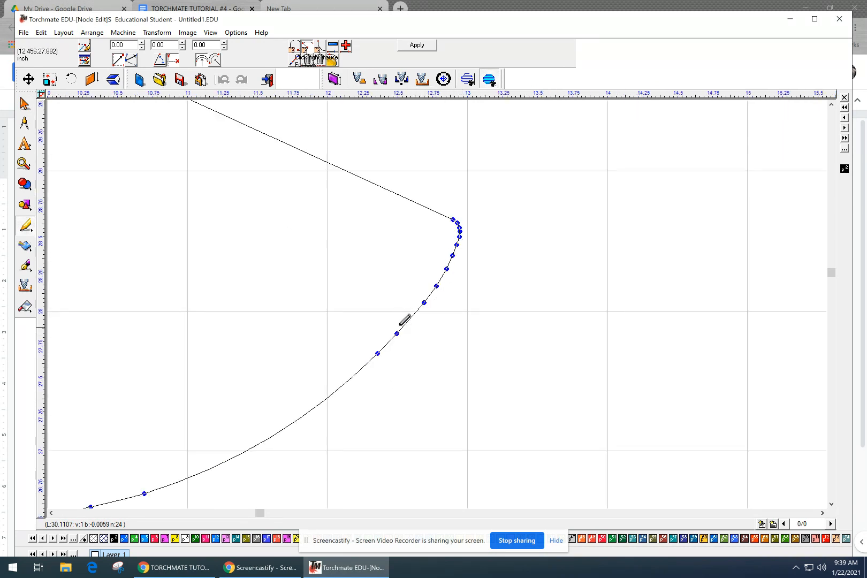
scroll(423, 290, "down", 2)
scroll(420, 307, "down", 1)
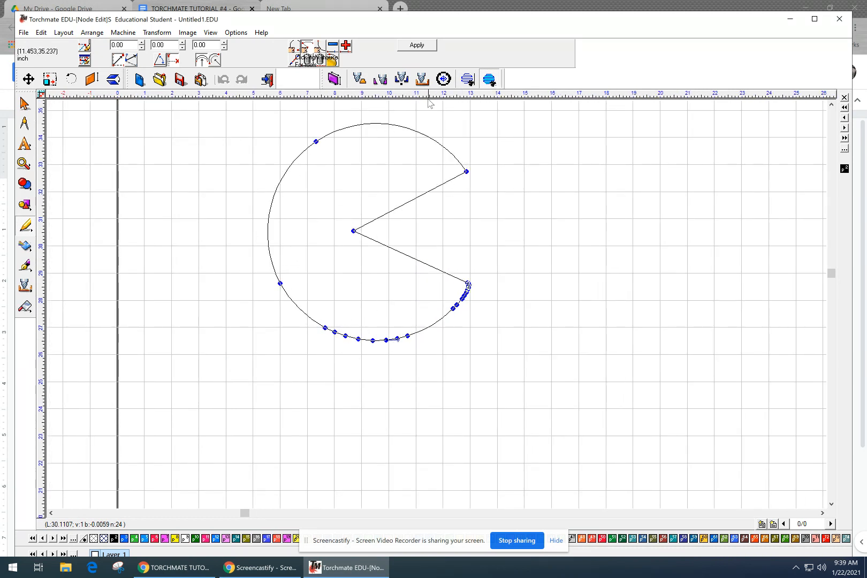
left_click(417, 45)
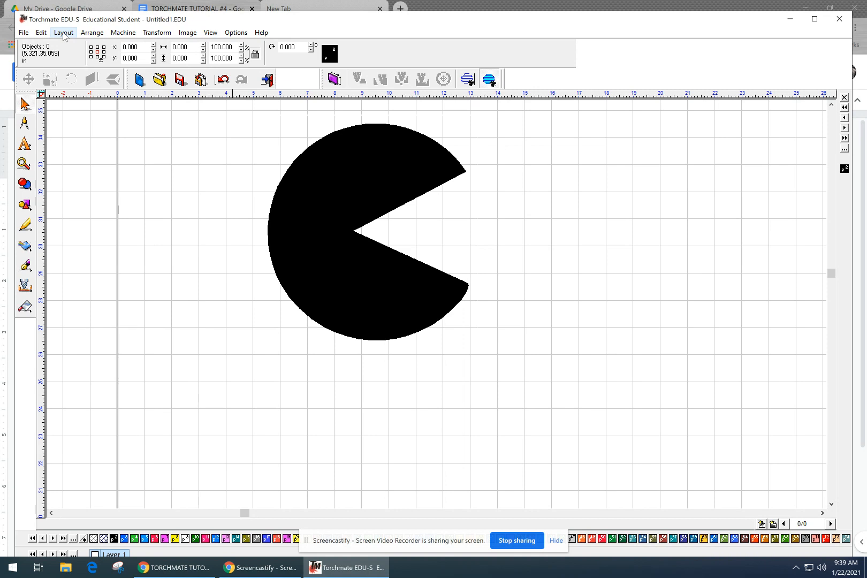
Undo the last polyarc node edit, reopen the polyarc in node editing and apply it again
left_click(41, 33)
left_click(58, 45)
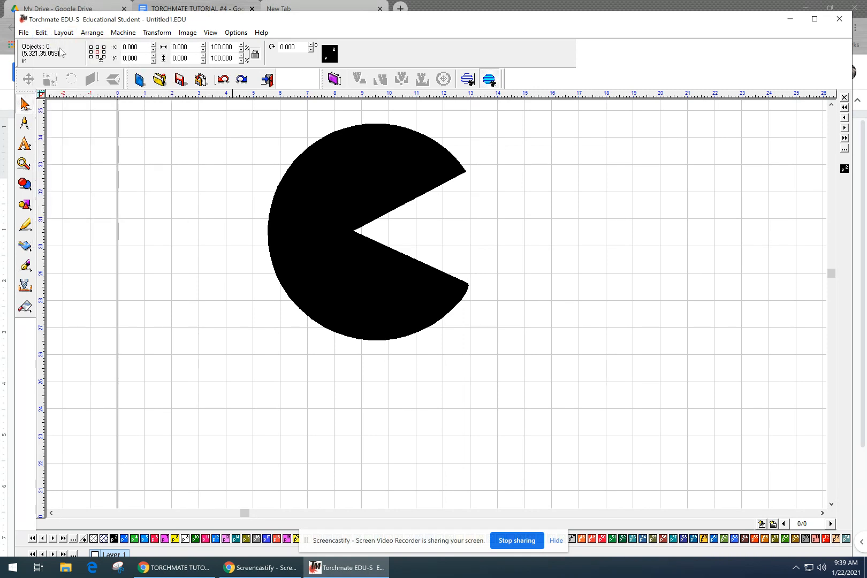
left_click(304, 178)
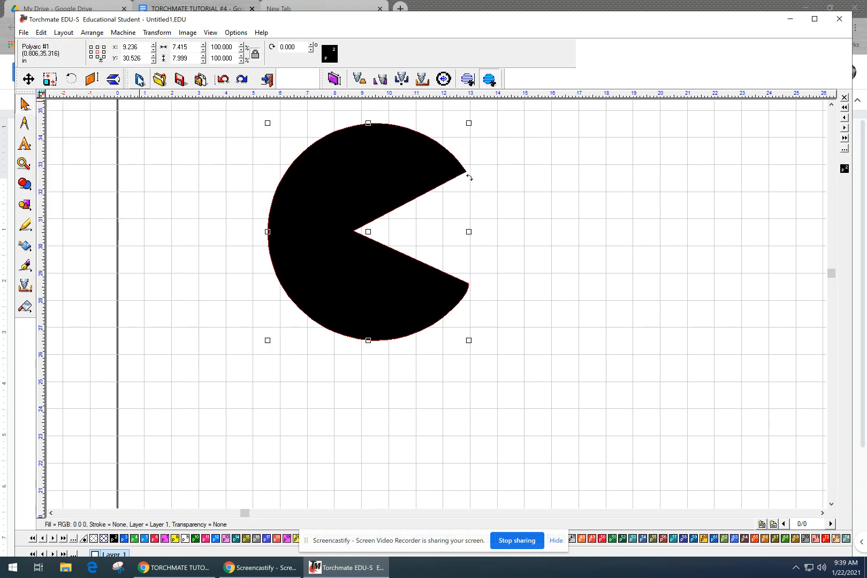
double_click(315, 164)
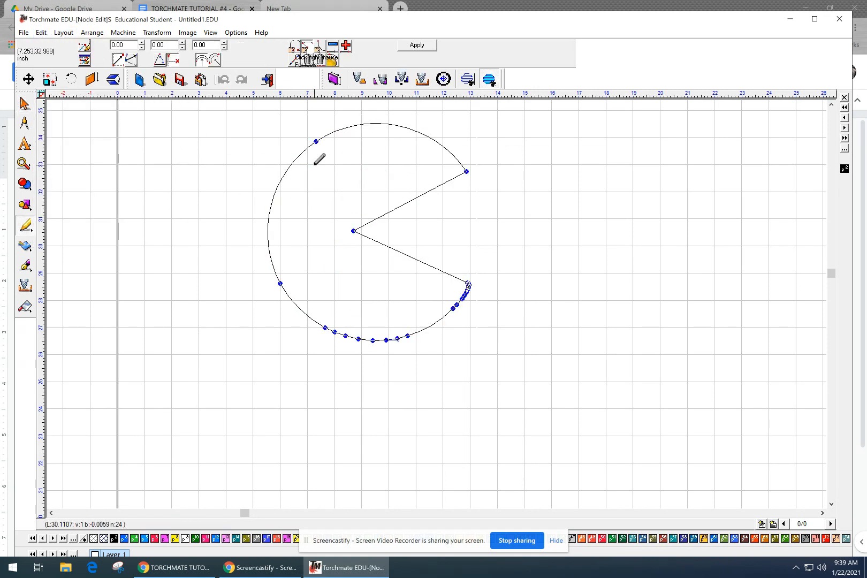
left_click(41, 32)
left_click(223, 129)
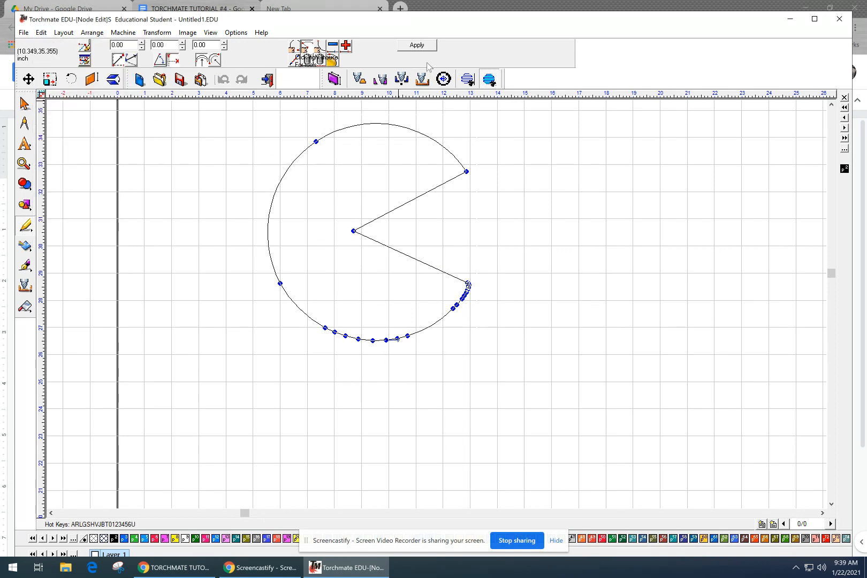
left_click(431, 45)
left_click(192, 143)
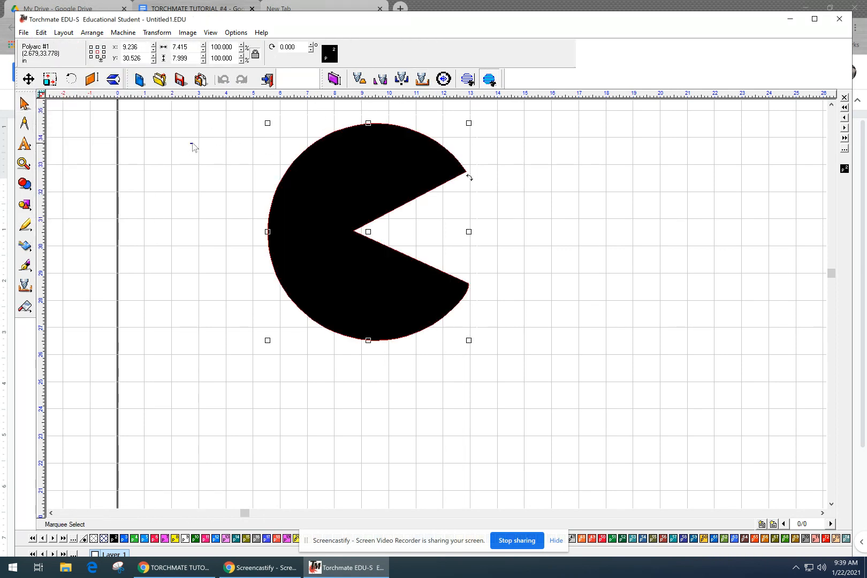
Undo back past the polyarc conversion, check the shape's nodes in node editing and apply
left_click(41, 33)
left_click(51, 42)
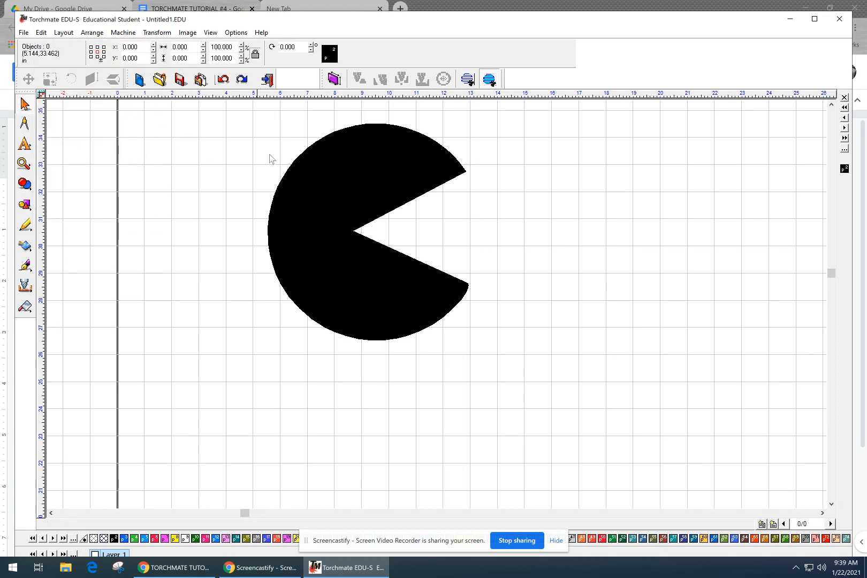
left_click(42, 32)
left_click(59, 45)
double_click(318, 170)
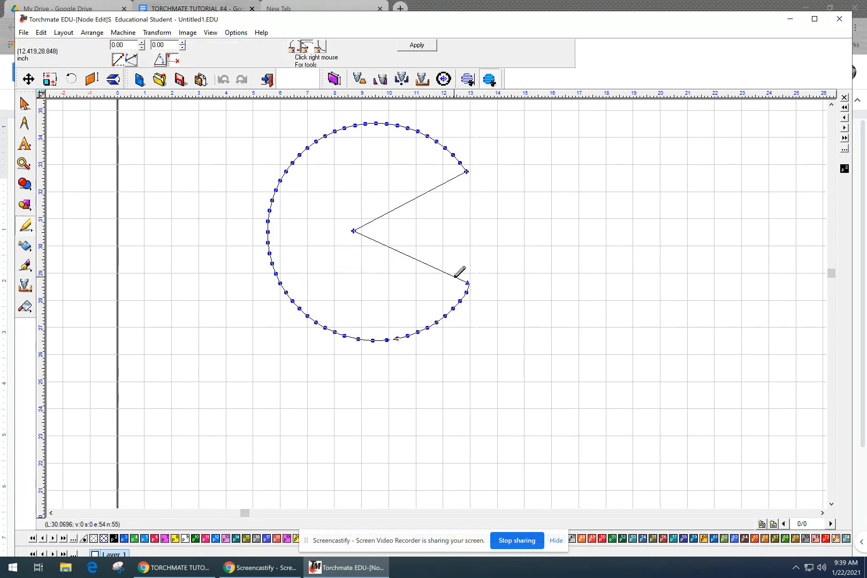
left_click(420, 46)
Select the whole Pacman polygon and simplify it, agreeing to the possible loss of history
left_click_drag(508, 114, 160, 369)
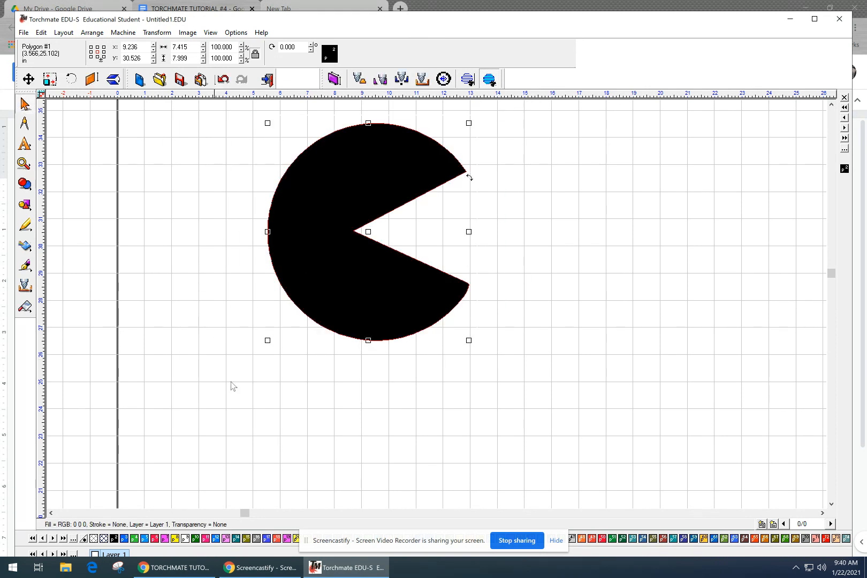
left_click(92, 33)
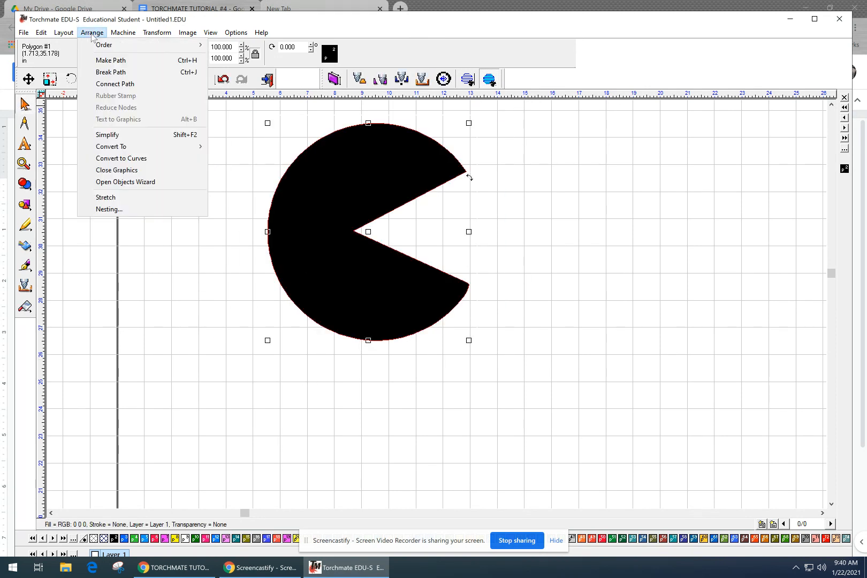
left_click(106, 135)
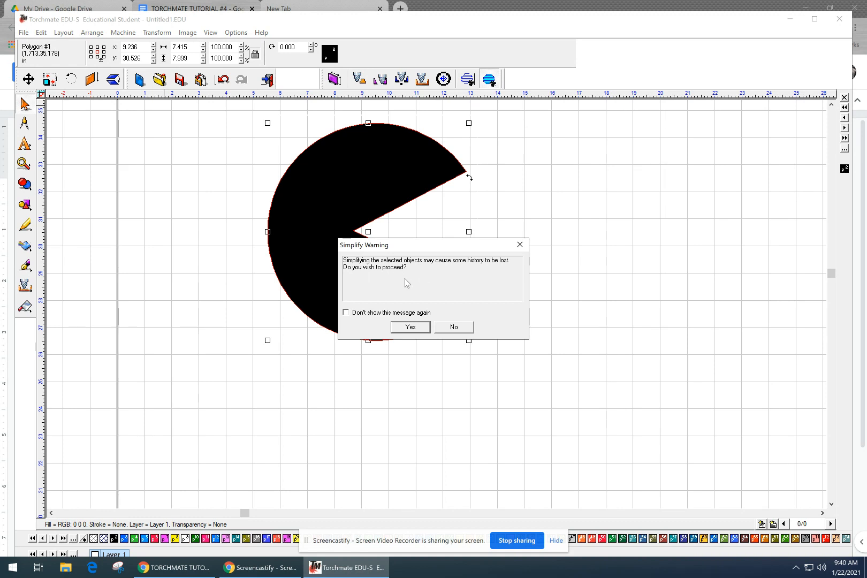
left_click(417, 328)
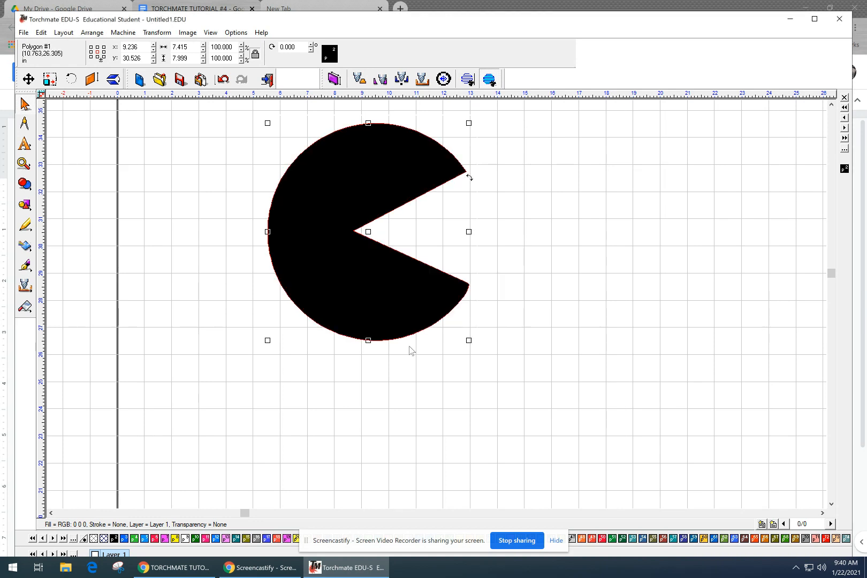
Simplify the Pacman polygon with all its nodes selected, accept the history warning, then check the nodes in node editing and apply
left_click(399, 396)
double_click(351, 323)
left_click_drag(228, 103, 592, 398)
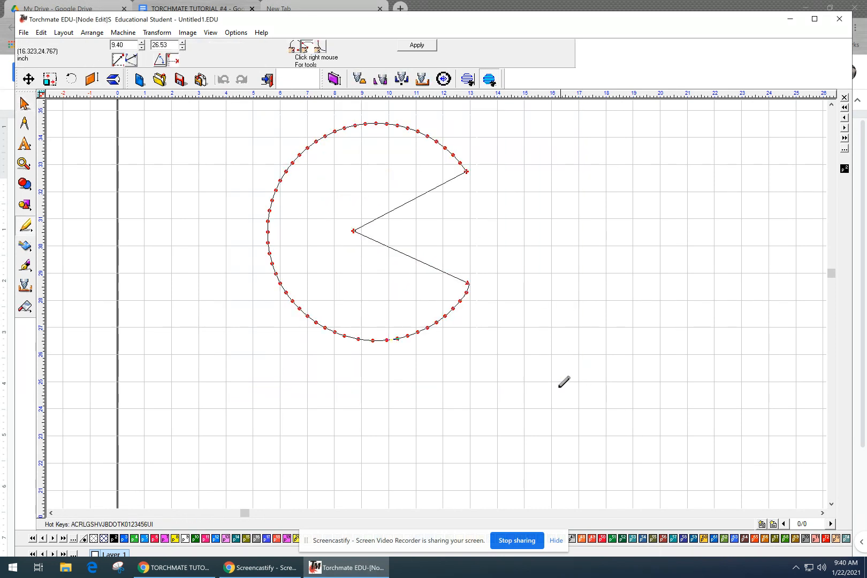
left_click(90, 33)
left_click(128, 140)
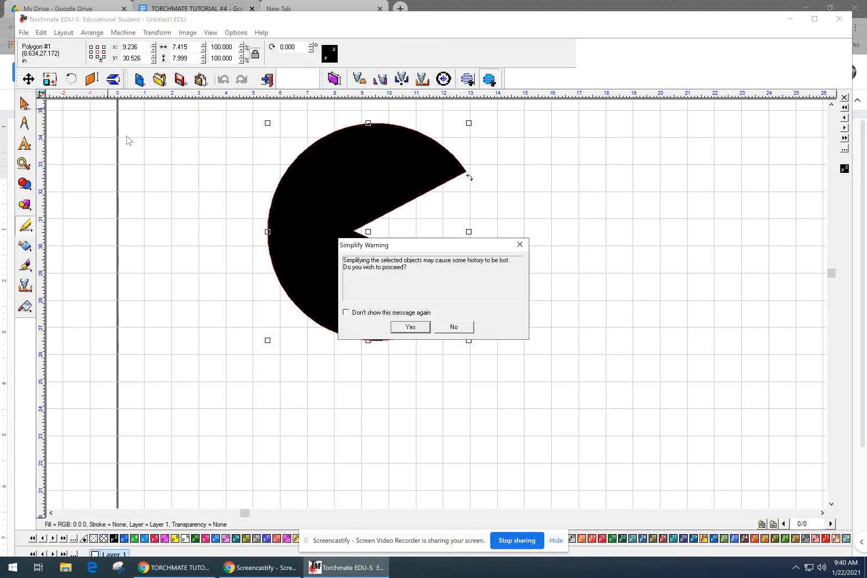
left_click(410, 327)
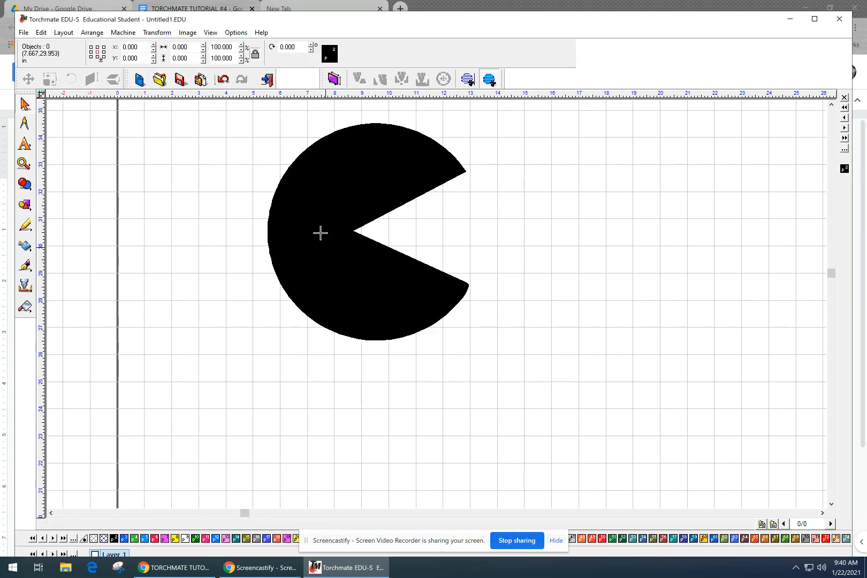
double_click(322, 164)
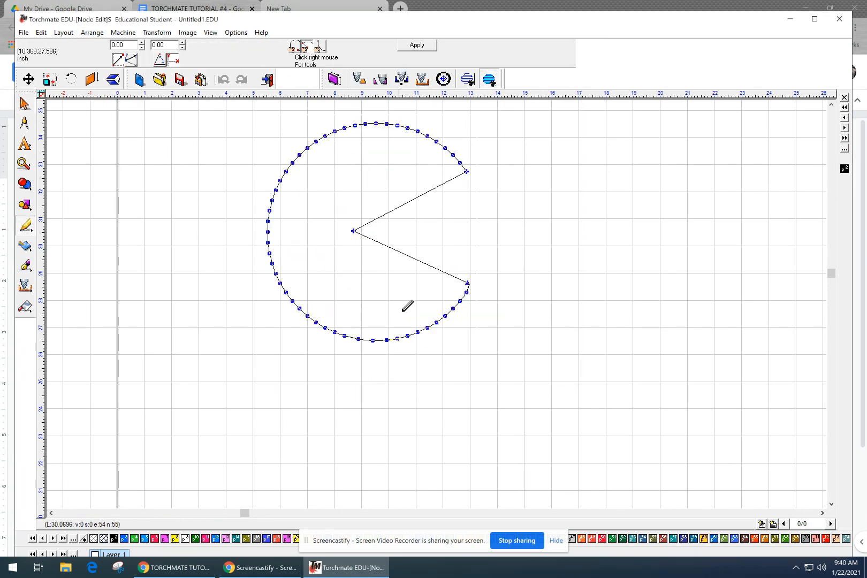
left_click(418, 45)
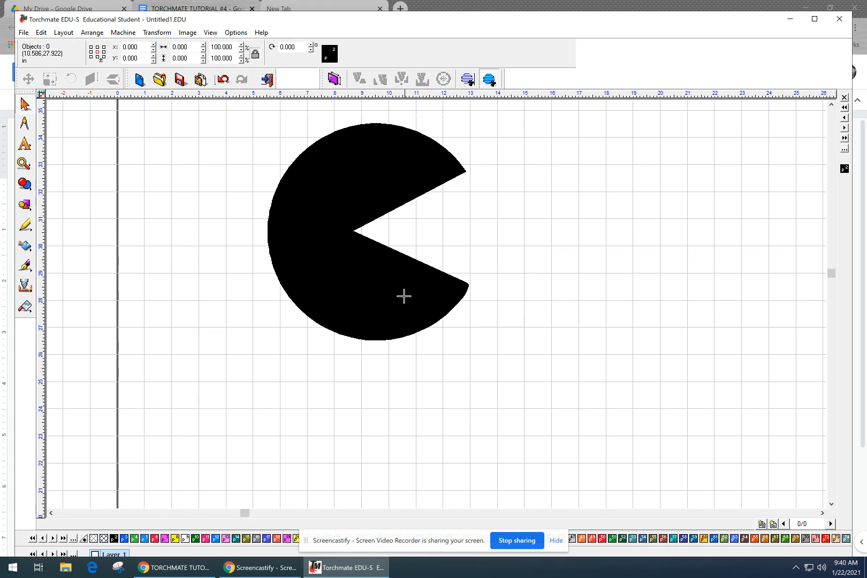
Convert the whole Pacman polygon to a polyarc, check its nodes in node editing and apply
left_click_drag(484, 109, 239, 360)
left_click(92, 33)
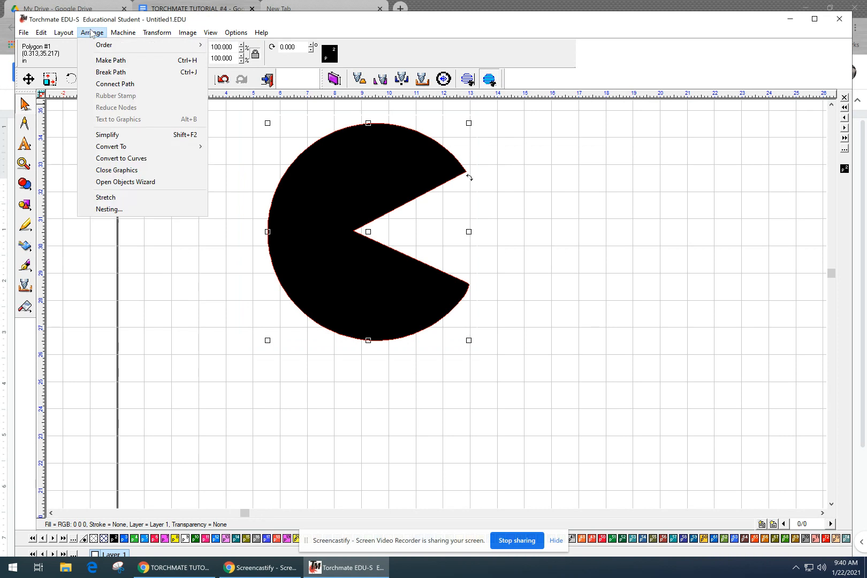
mouse_move(111, 149)
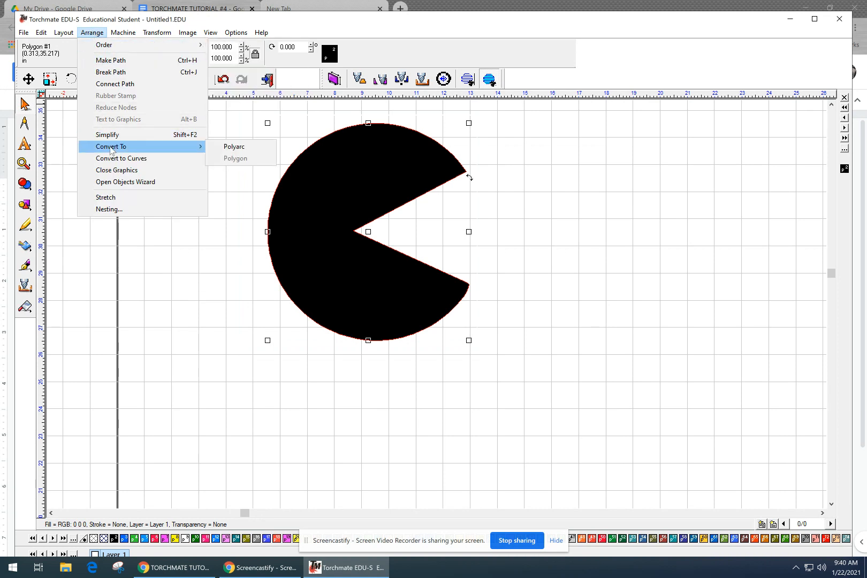
left_click(233, 147)
left_click(428, 221)
double_click(372, 185)
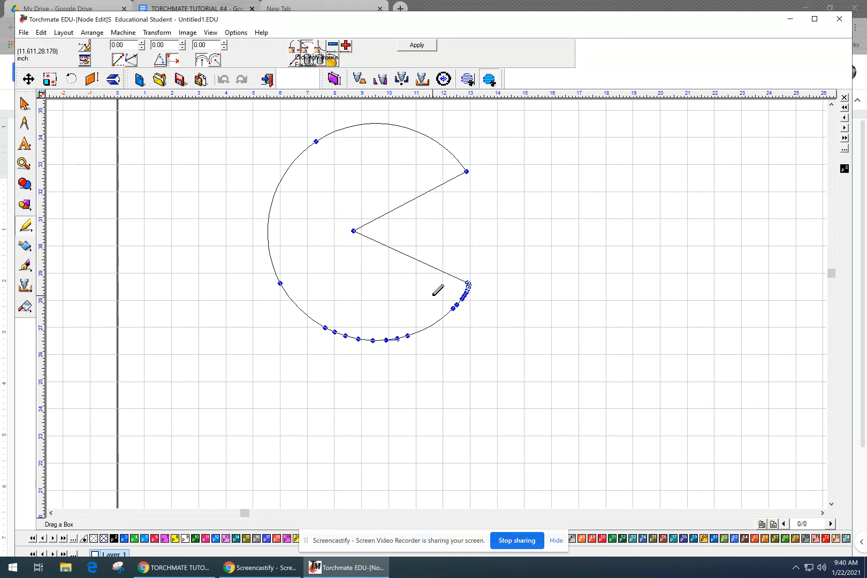
left_click(429, 45)
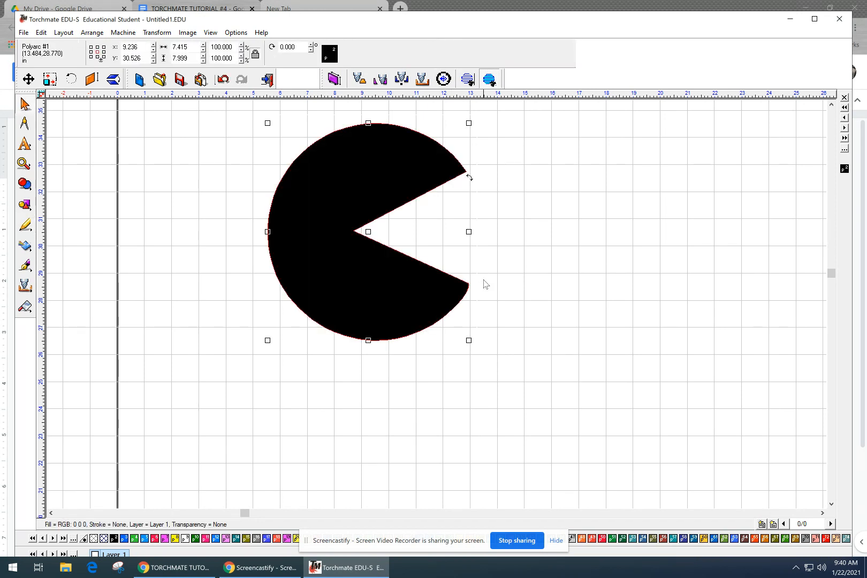
Select the polyarc nodes near the mouth's lower tip and simplify the shape, accepting the possible loss of history
double_click(466, 293)
left_click_drag(490, 256, 433, 334)
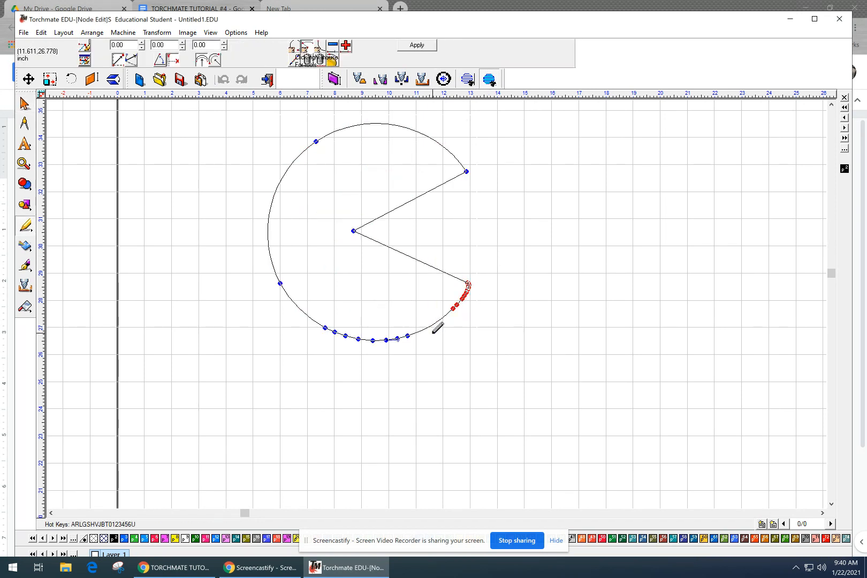
left_click(92, 33)
left_click(116, 134)
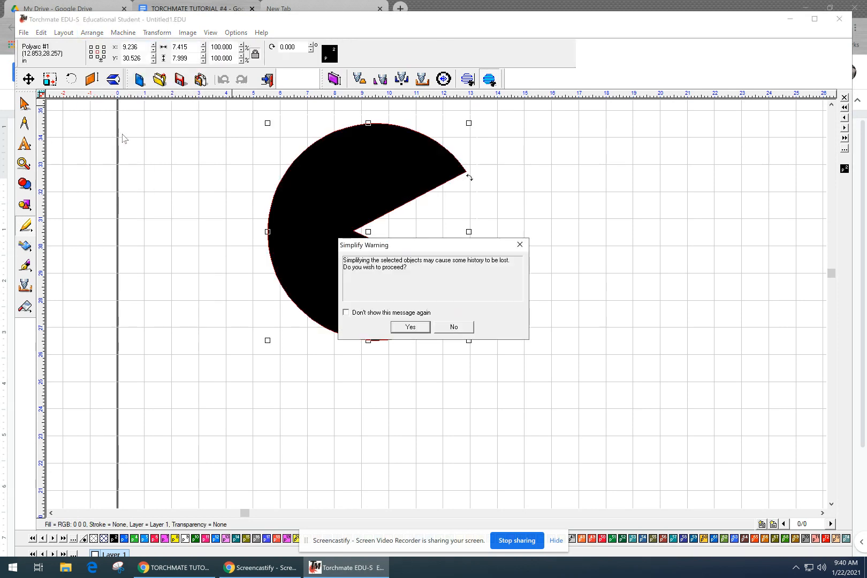
left_click(410, 327)
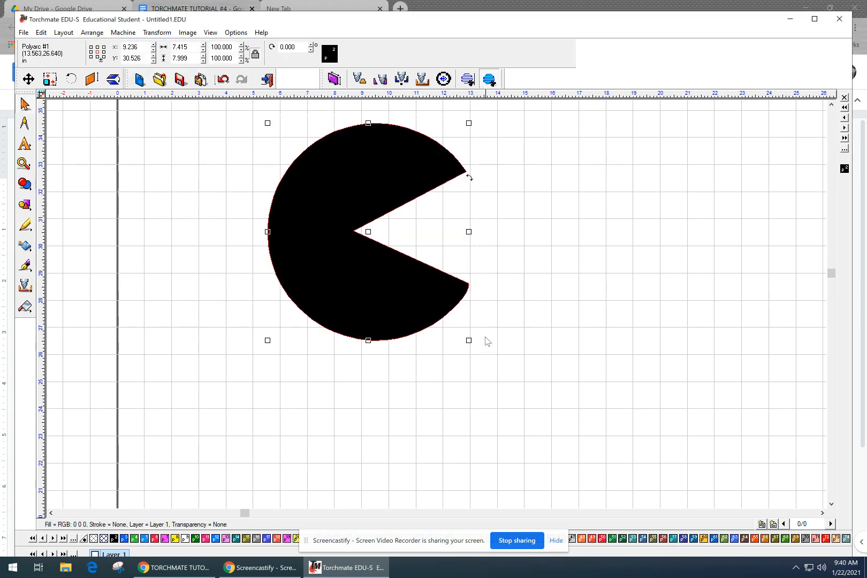
Examine the simplified polyarc's nodes near the mouth's lower tip in node editing and apply
left_click(486, 337)
double_click(447, 311)
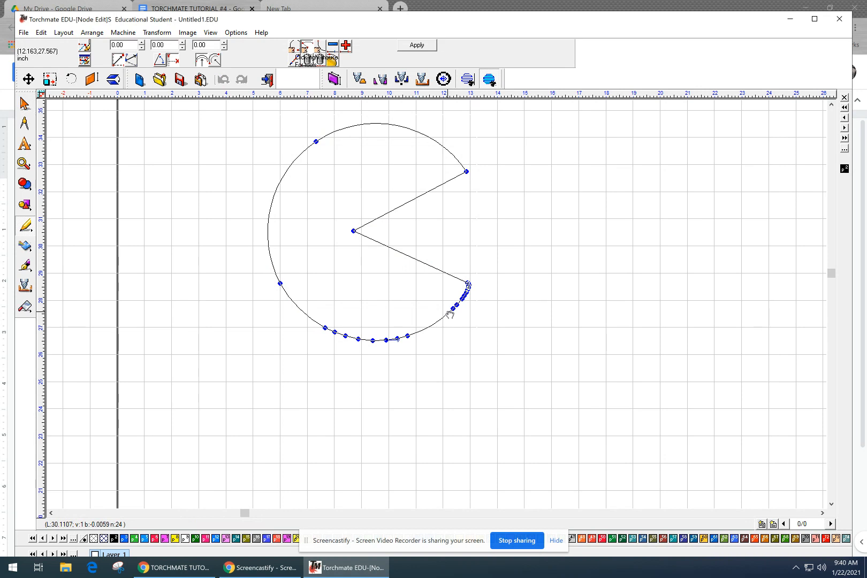
scroll(481, 300, "up", 3)
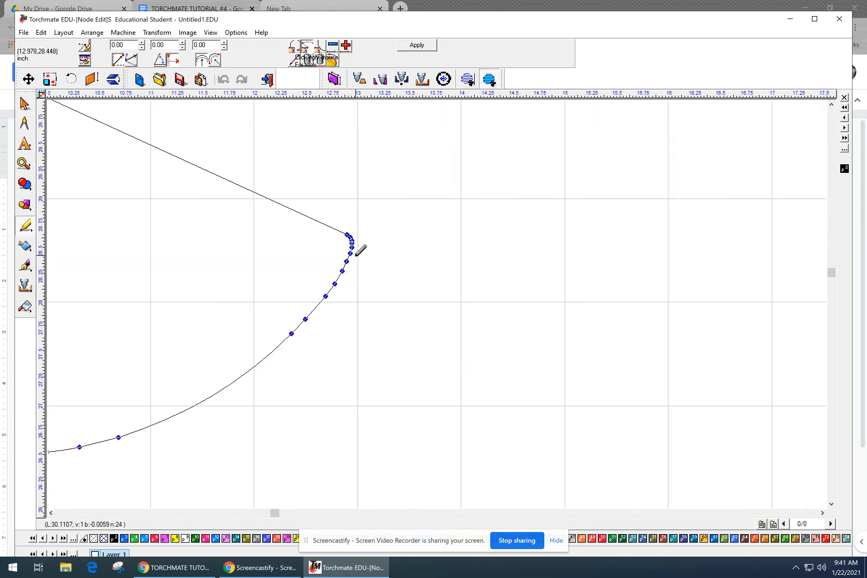
scroll(353, 267, "down", 1)
scroll(358, 262, "down", 1)
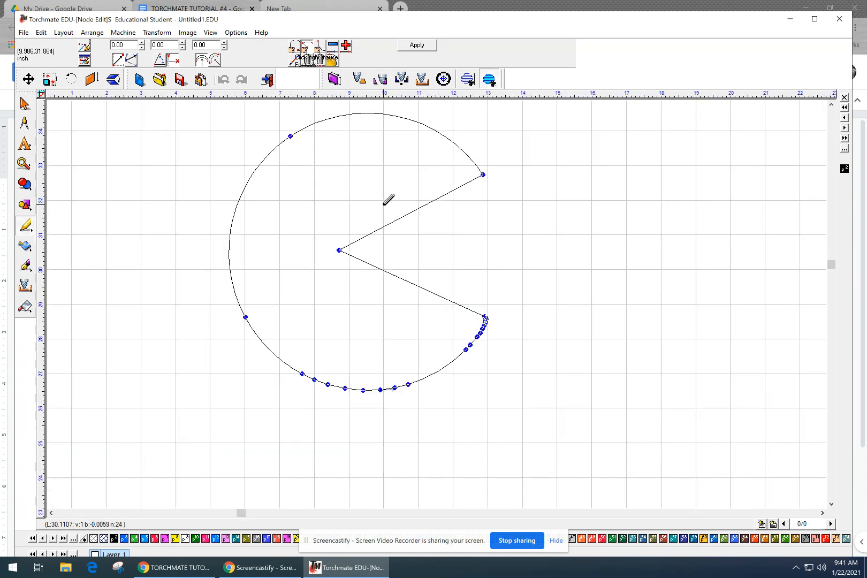
left_click(417, 45)
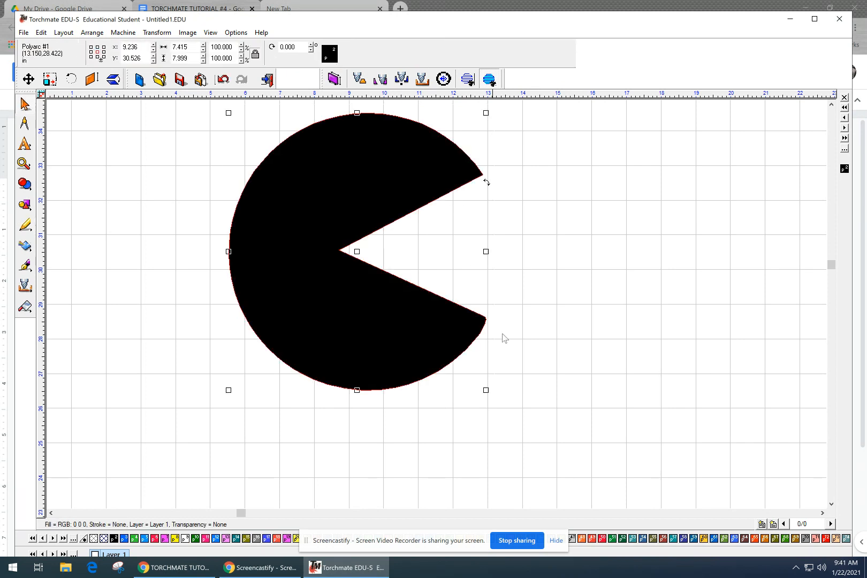
Draw a small circle just outside the Pacman's open mouth and set its radius to 1 inch
left_click(547, 307)
scroll(546, 302, "down", 3)
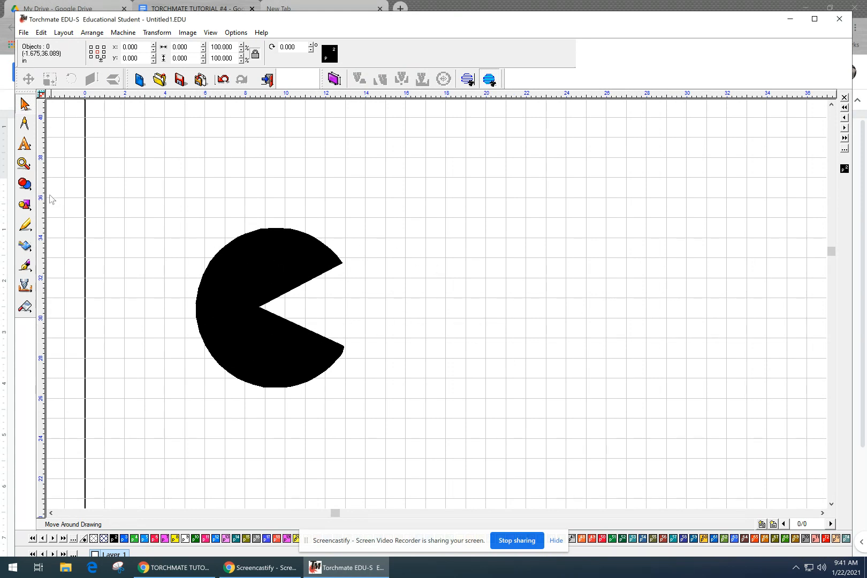
left_click(24, 205)
left_click(56, 210)
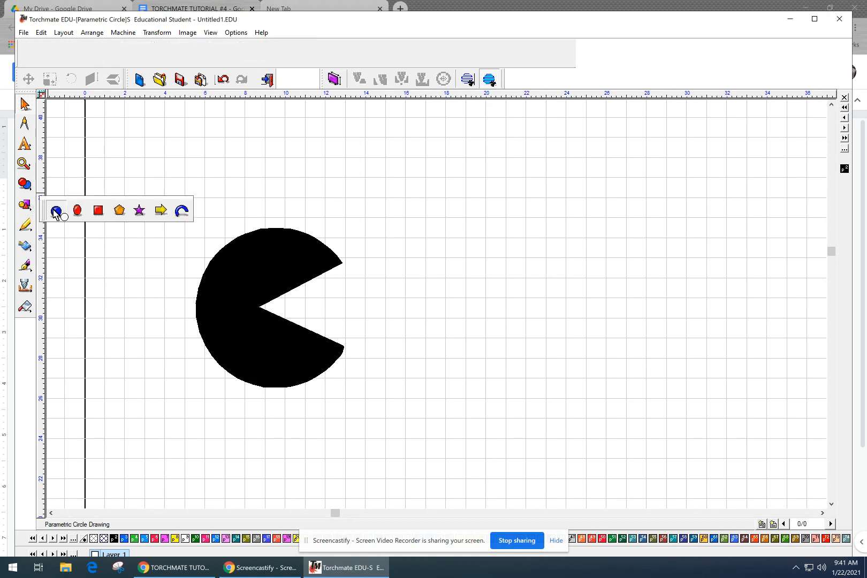
left_click_drag(388, 313, 399, 322)
double_click(126, 55)
type("1")
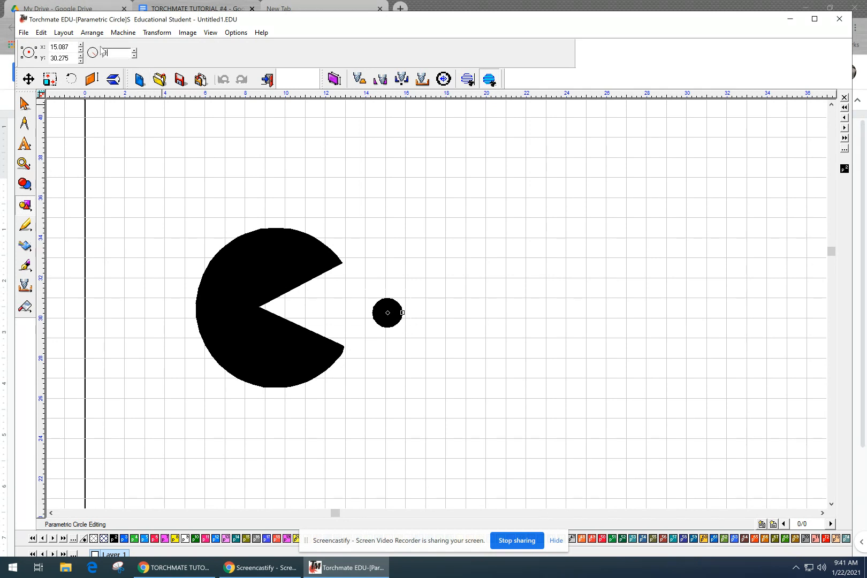
key("Return")
left_click(420, 259)
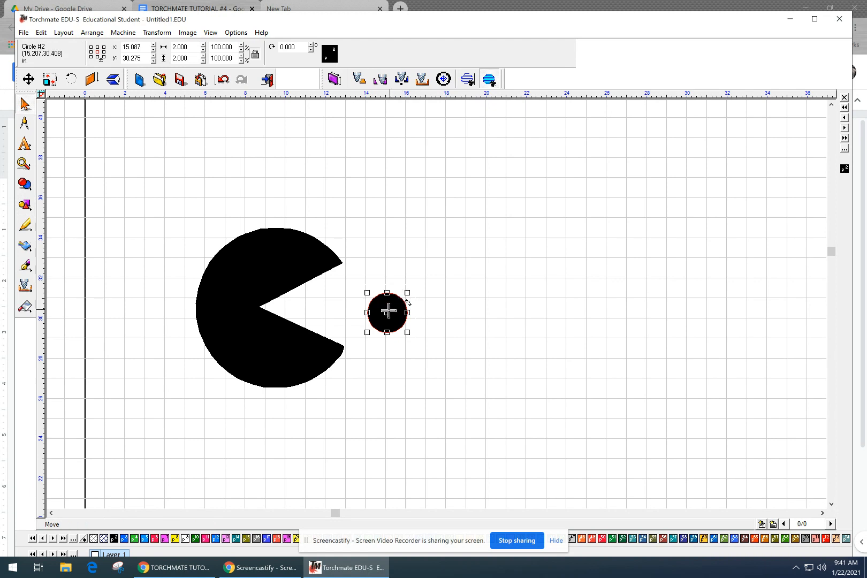
Select the Pacman and the small circle and align their centres at the circle's height
left_click_drag(429, 168, 159, 451)
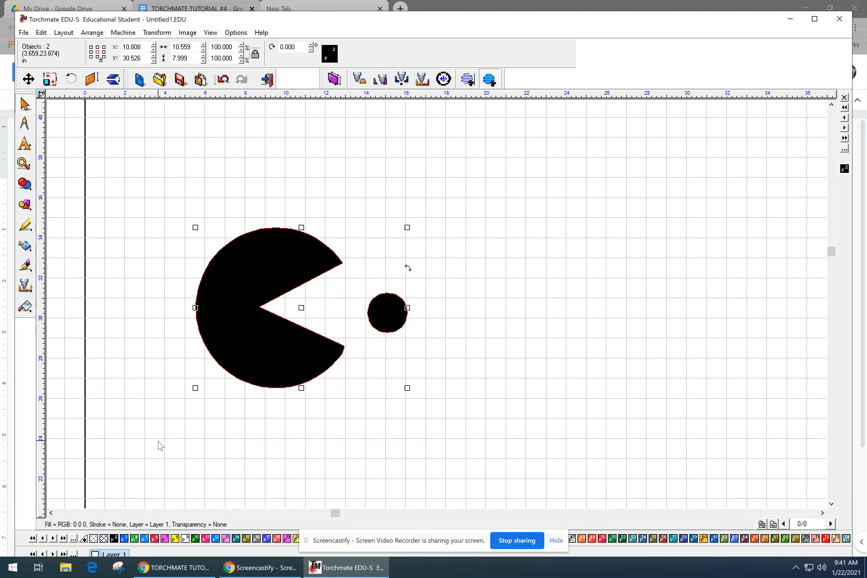
key("Down")
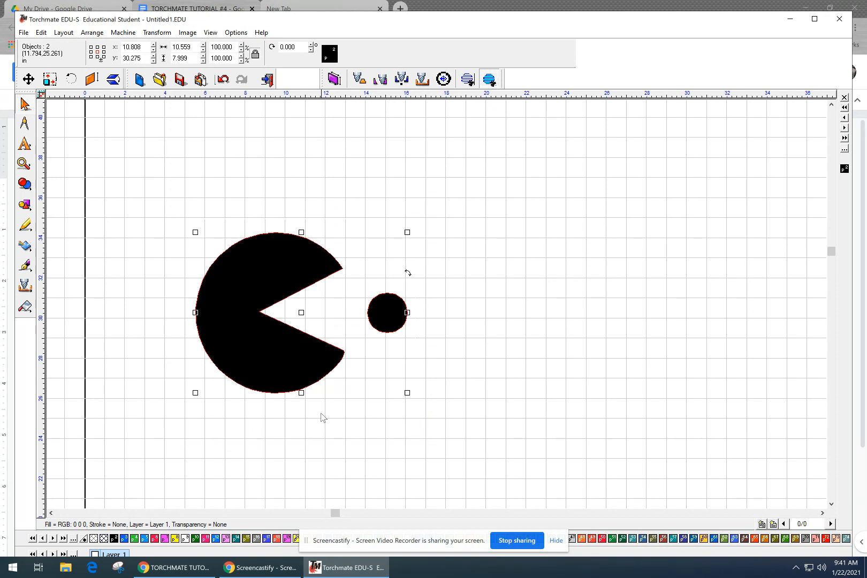
left_click(456, 353)
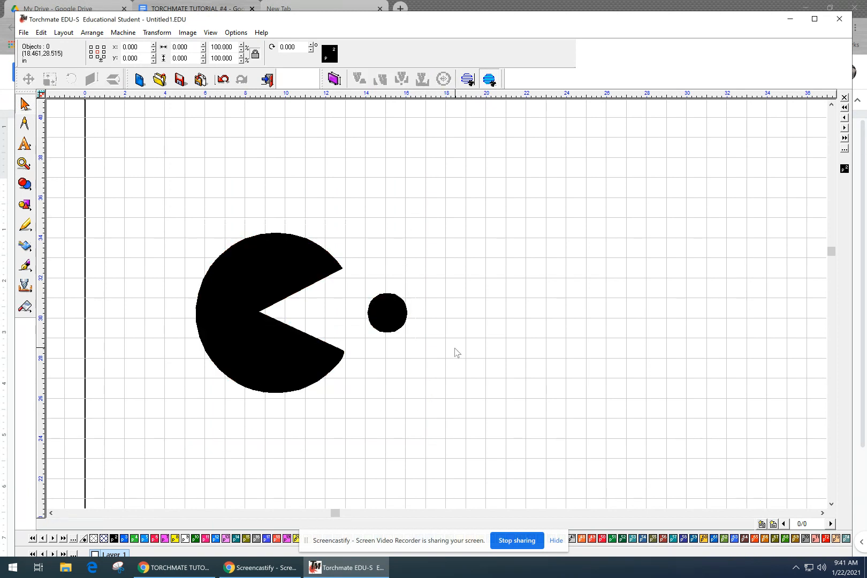
Start an array of the small circle in front of the Pacman's mouth
left_click(400, 317)
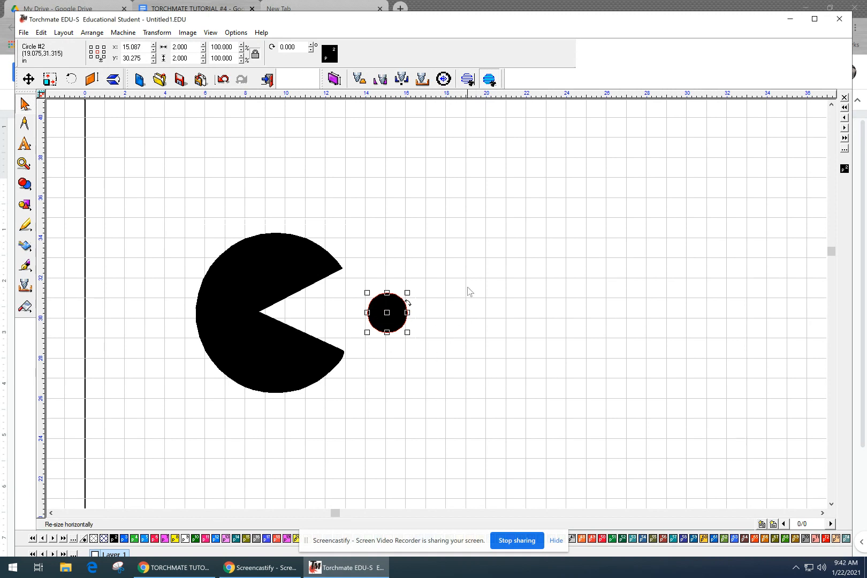
left_click(562, 320)
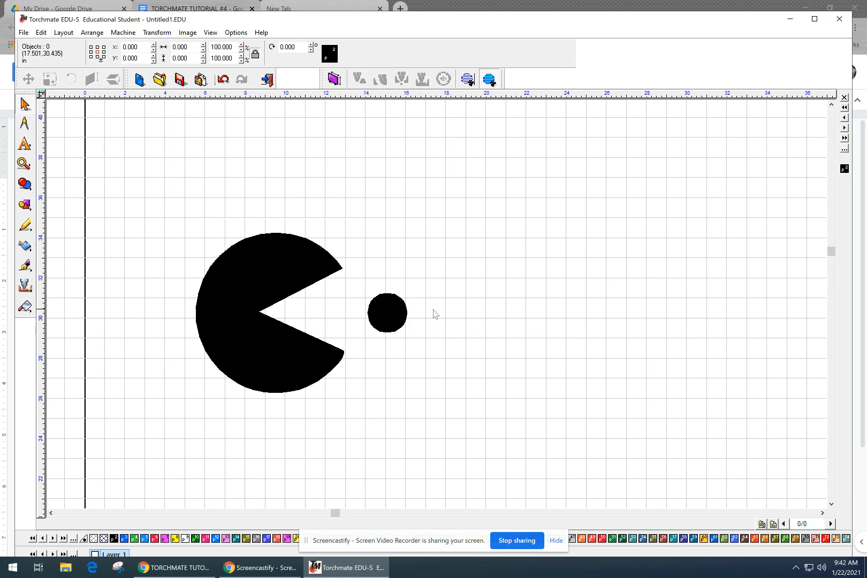
left_click(396, 312)
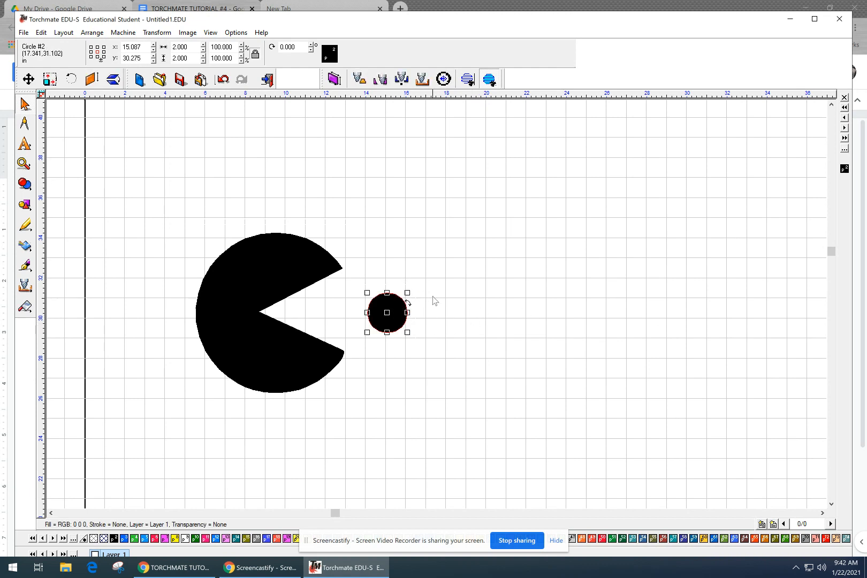
left_click(94, 33)
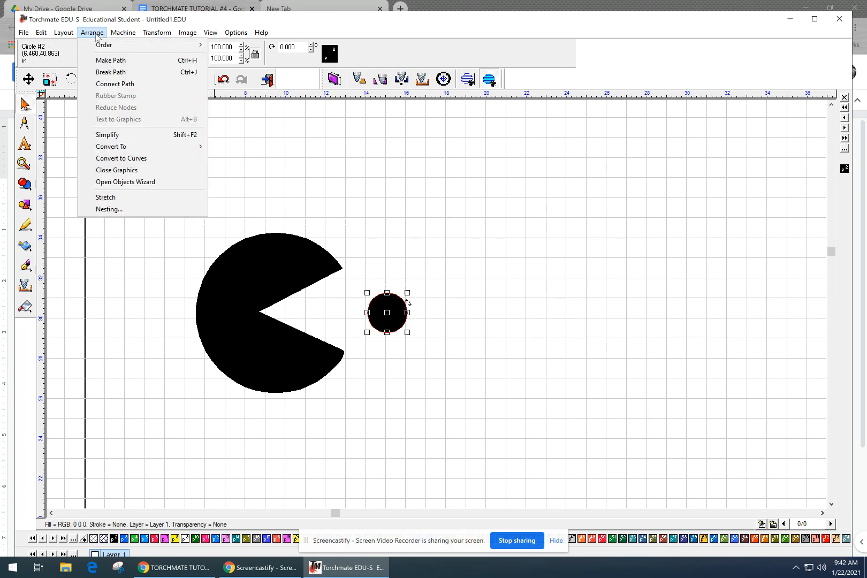
mouse_move(67, 35)
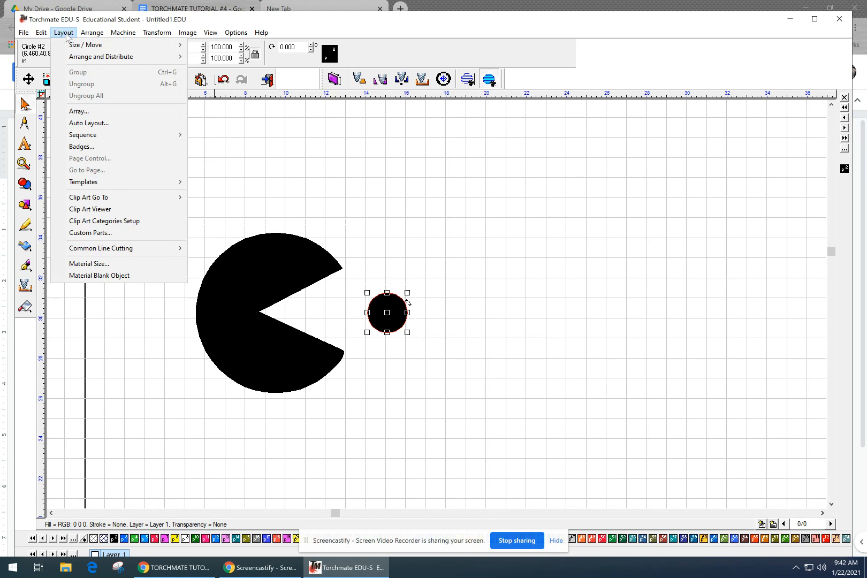
left_click(79, 112)
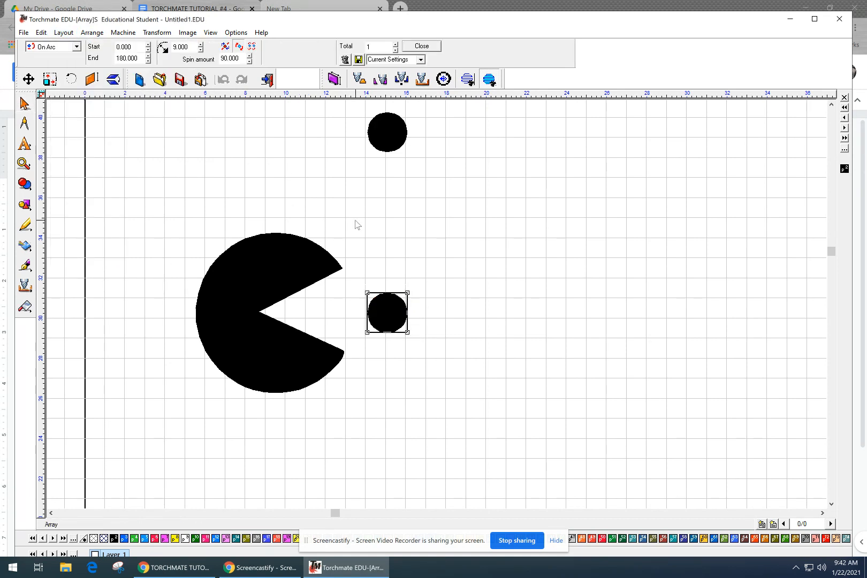
Switch the small circle's array to the Horizontal layout and set the spacing between copies to 2 inches
scroll(358, 225, "down", 1)
scroll(395, 224, "up", 3)
middle_click_drag(445, 230, 381, 193)
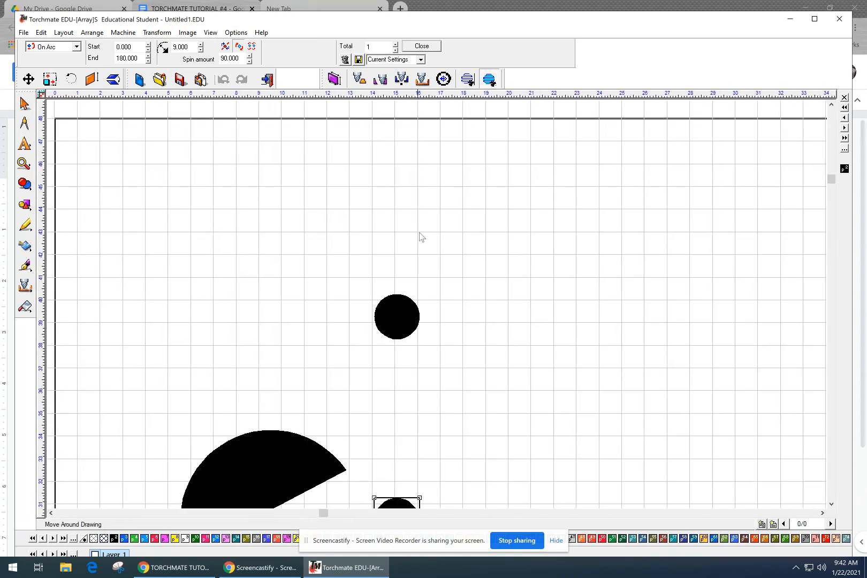
scroll(441, 258, "down", 3)
middle_click_drag(483, 324, 412, 267)
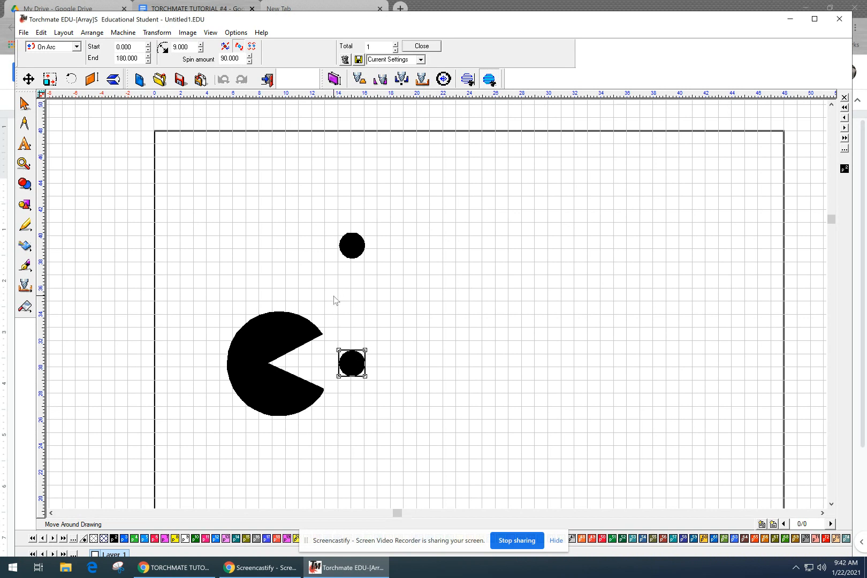
scroll(334, 296, "down", 2)
scroll(532, 311, "up", 1)
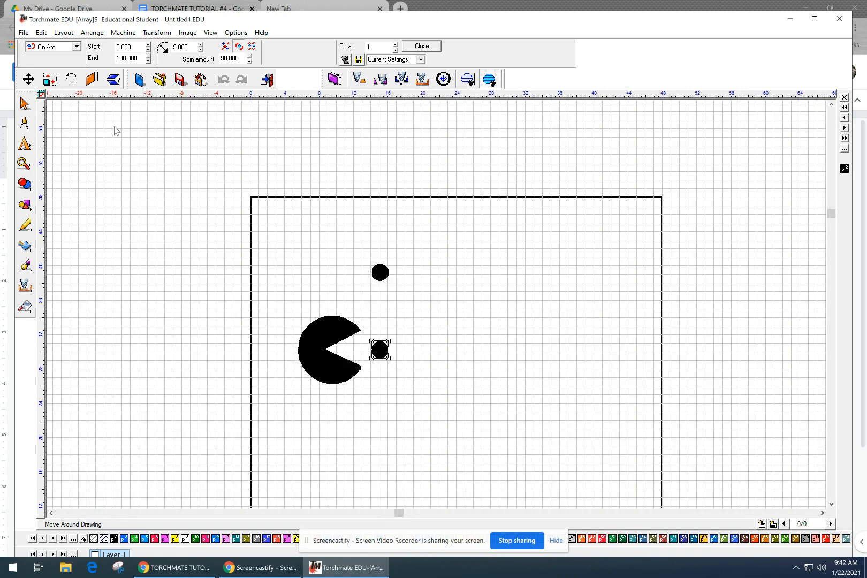
left_click(76, 48)
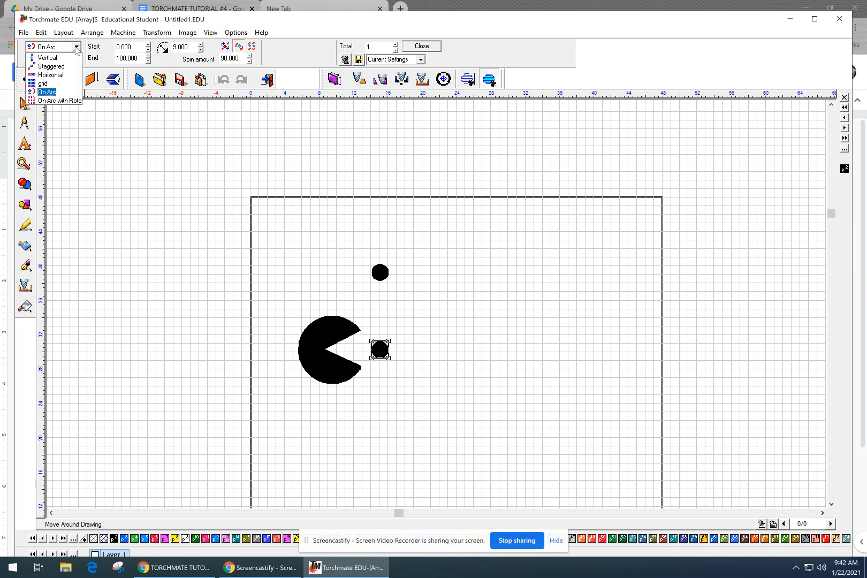
left_click(54, 78)
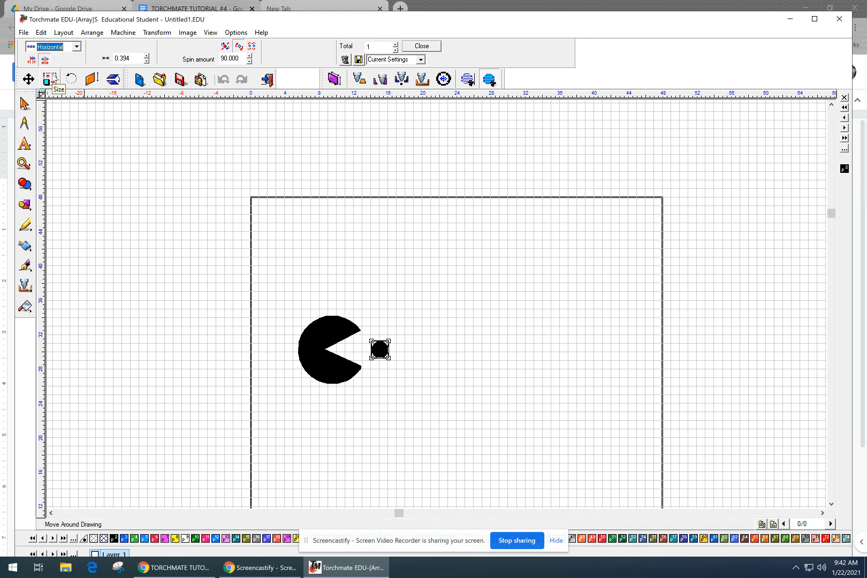
double_click(137, 59)
type("2")
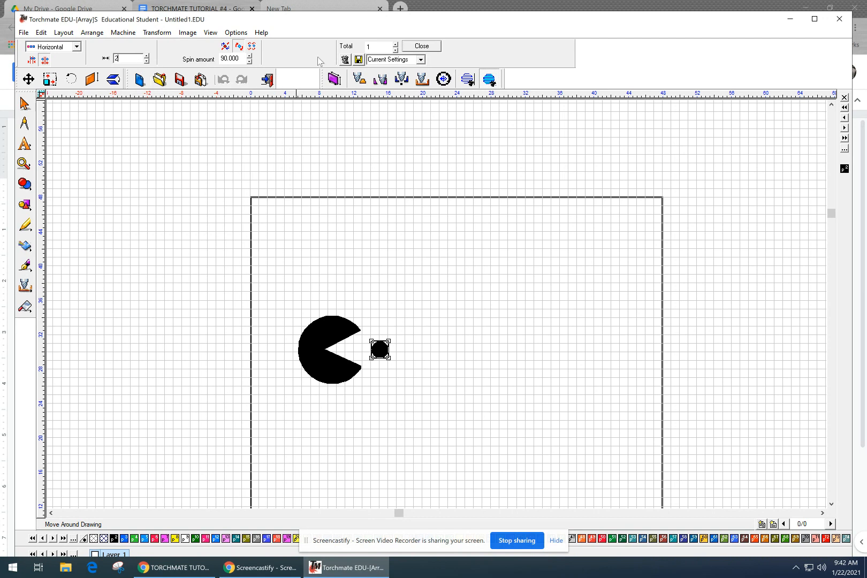
Set the array total to 5 circles, close the array and deselect the circle
double_click(381, 47)
left_click(396, 44)
left_click(396, 44)
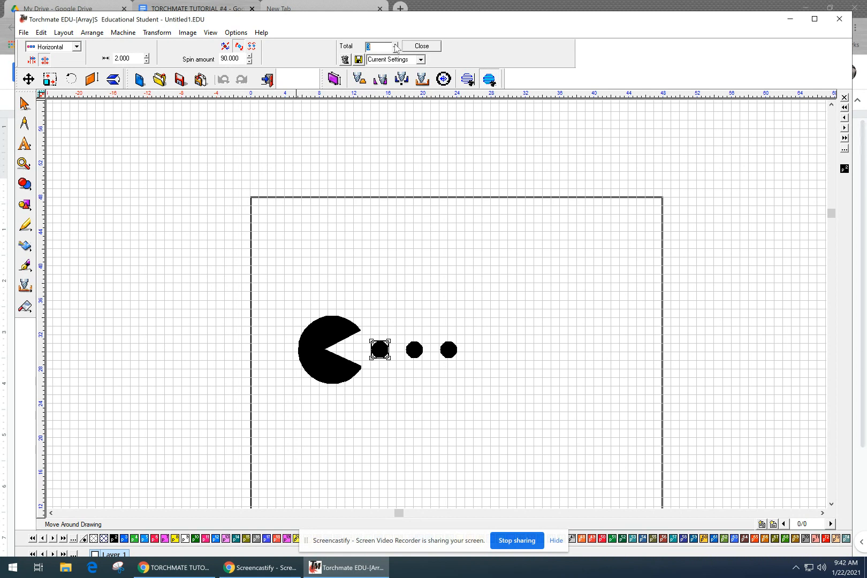
left_click(395, 45)
left_click(396, 45)
left_click(396, 45)
left_click(396, 45)
left_click(396, 44)
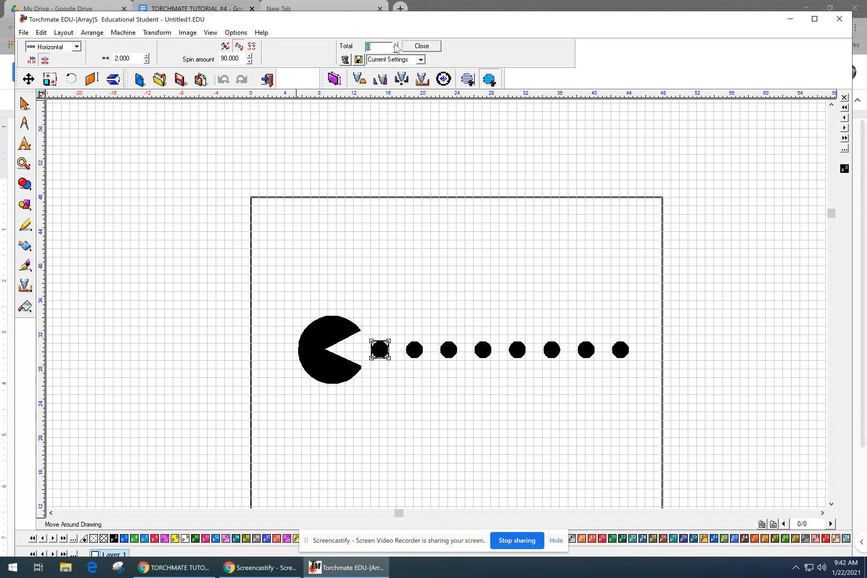
left_click(396, 50)
left_click(396, 50)
left_click(396, 50)
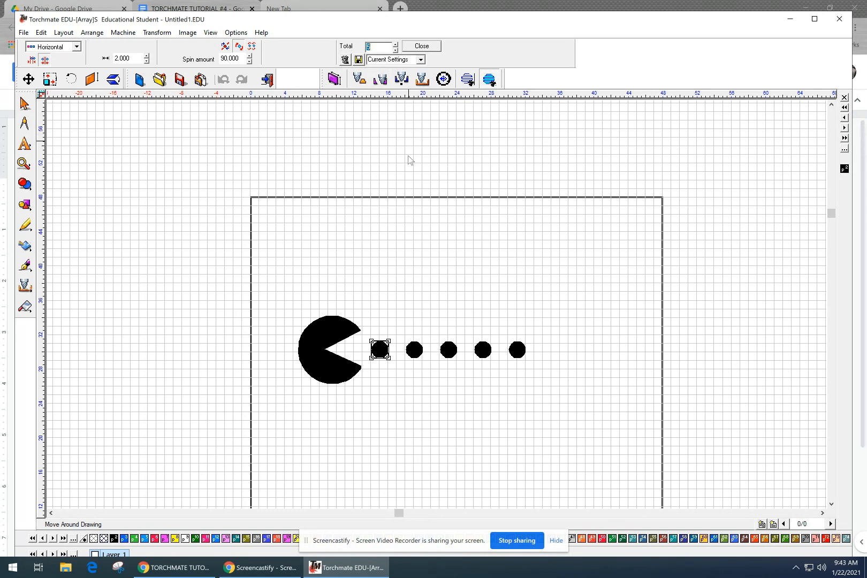
left_click(422, 46)
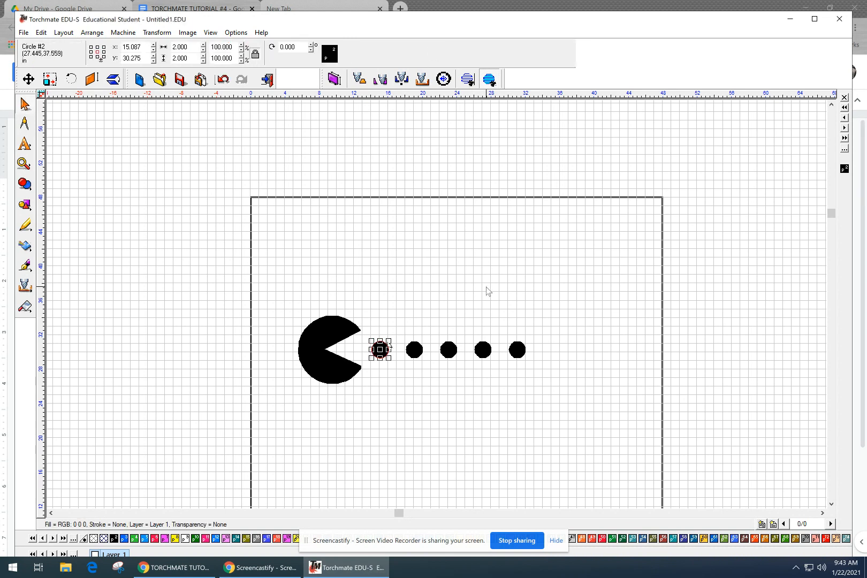
left_click(400, 351)
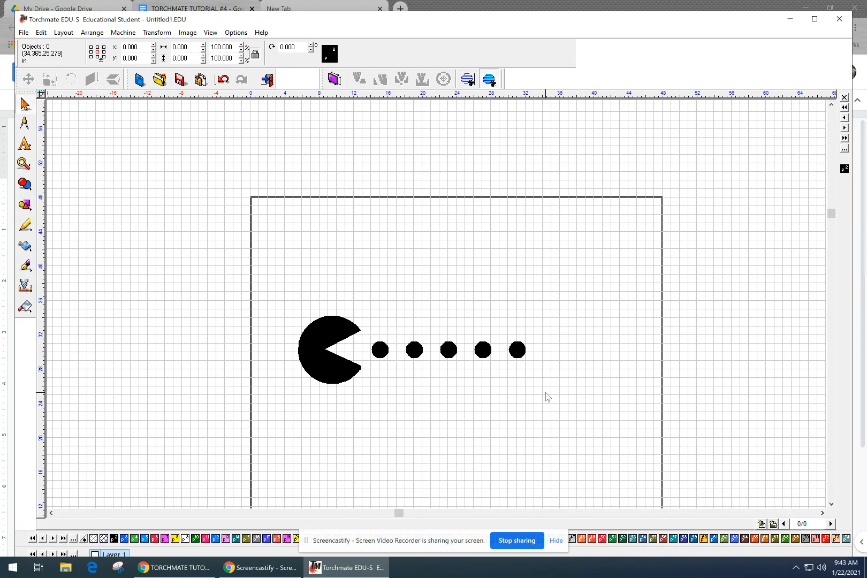
Draw a circle with a radius of about 2.4 inches beyond the far end of the pellet row
left_click_drag(578, 393, 472, 370)
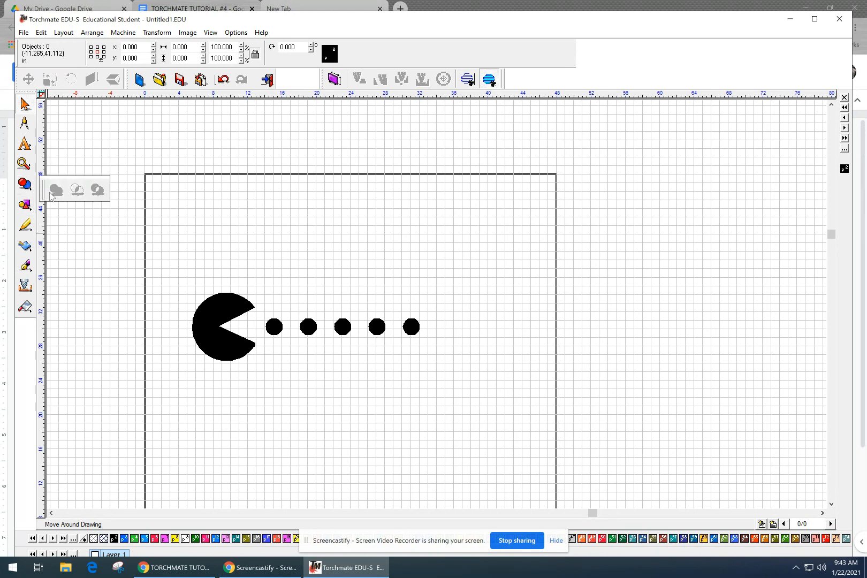
mouse_move(25, 206)
left_click(56, 209)
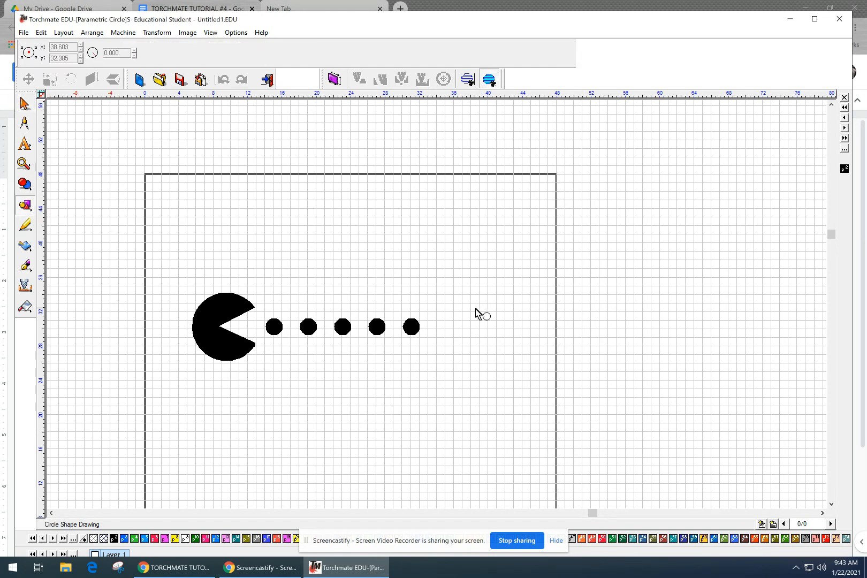
mouse_move(462, 310)
left_mouse_down()
mouse_move(497, 340)
mouse_move(493, 332)
left_mouse_up()
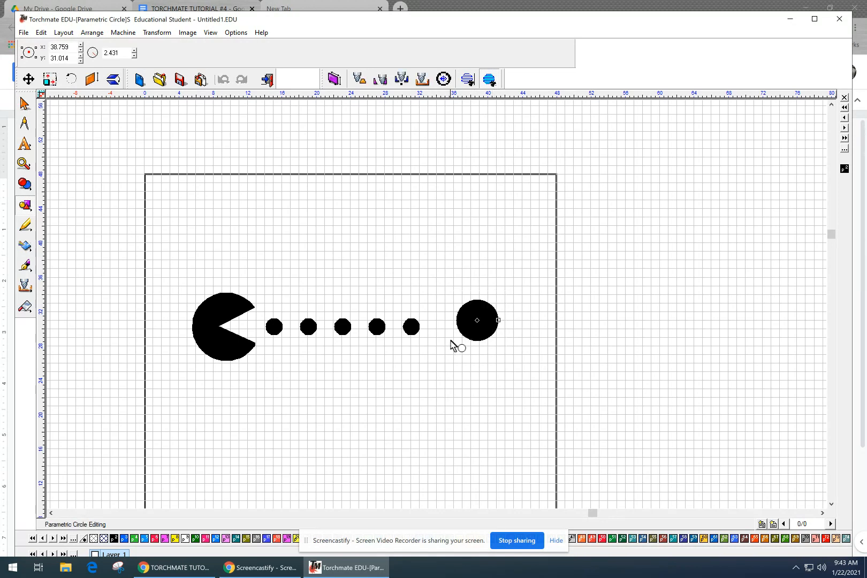
scroll(470, 329, "up", 2)
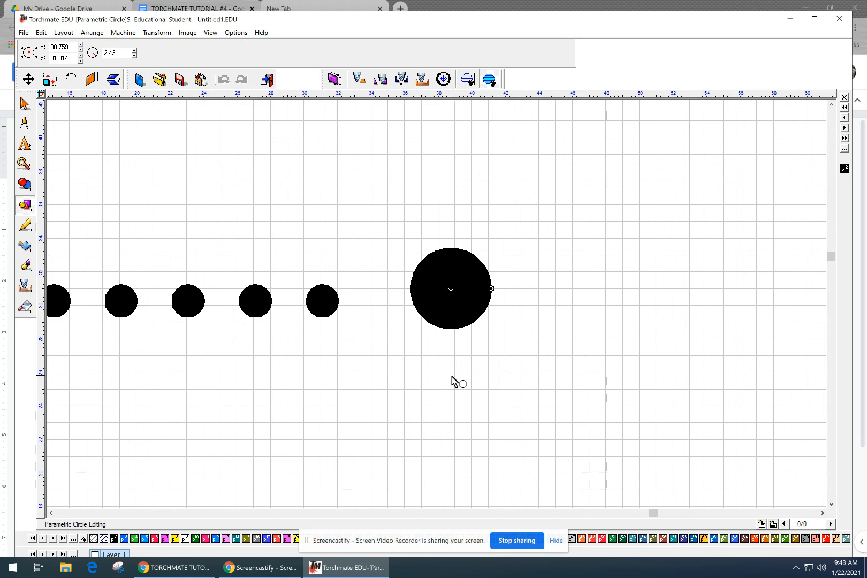
key("space")
Show the shapes as unfilled outlines and convert the large circle beyond the pellets to a polygon
left_click(223, 34)
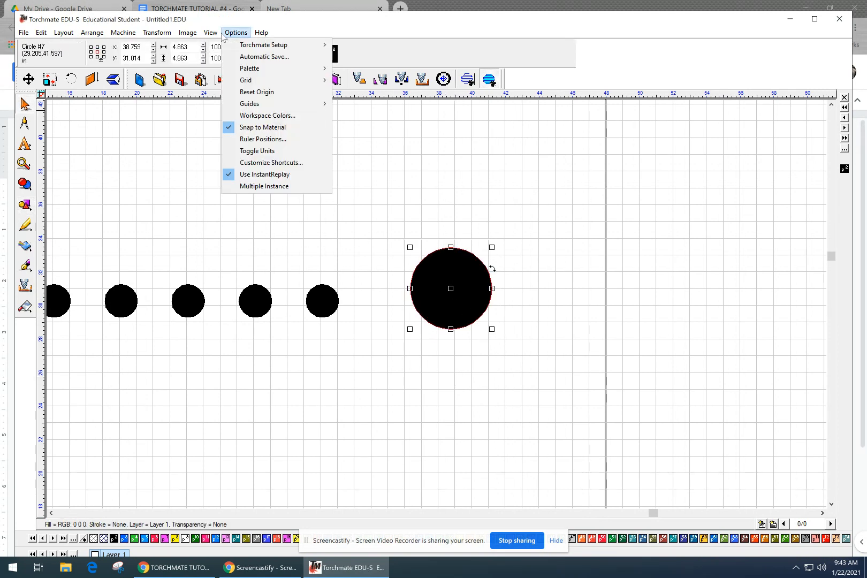
left_click(251, 54)
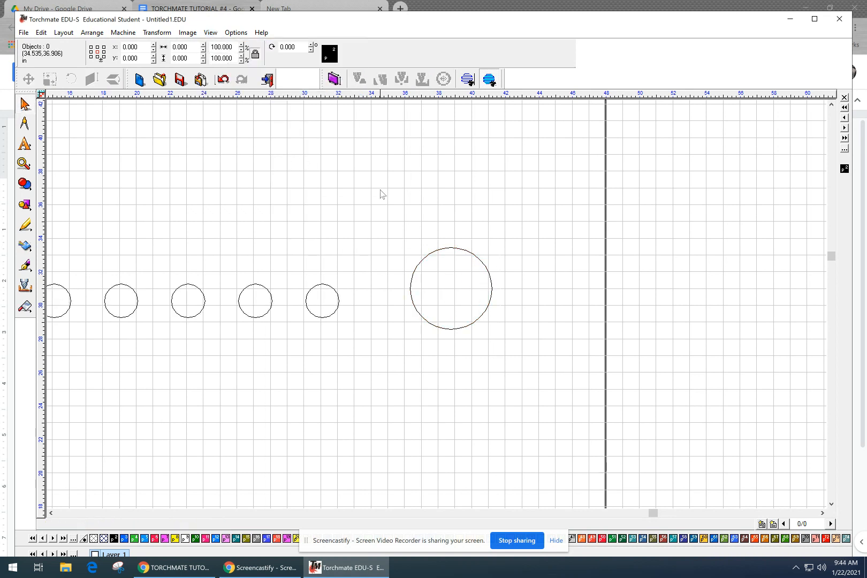
left_click(476, 256)
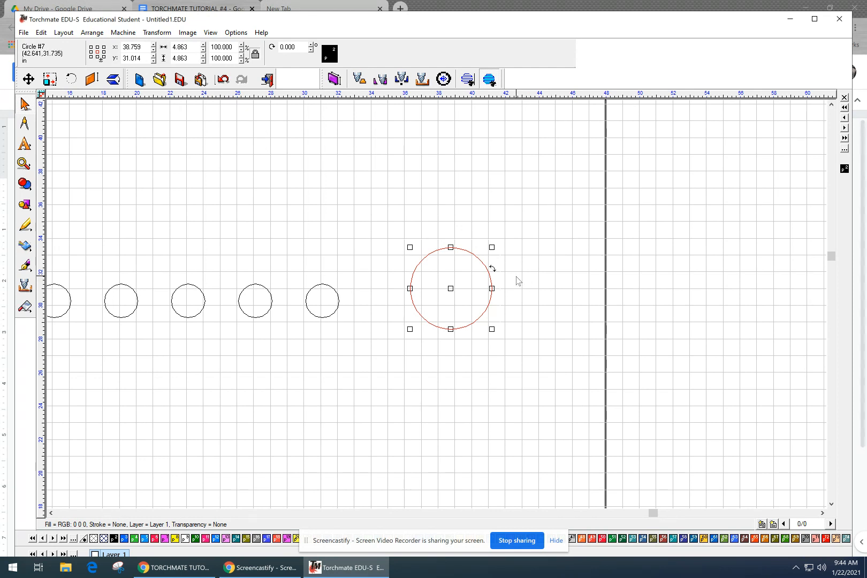
left_click(62, 33)
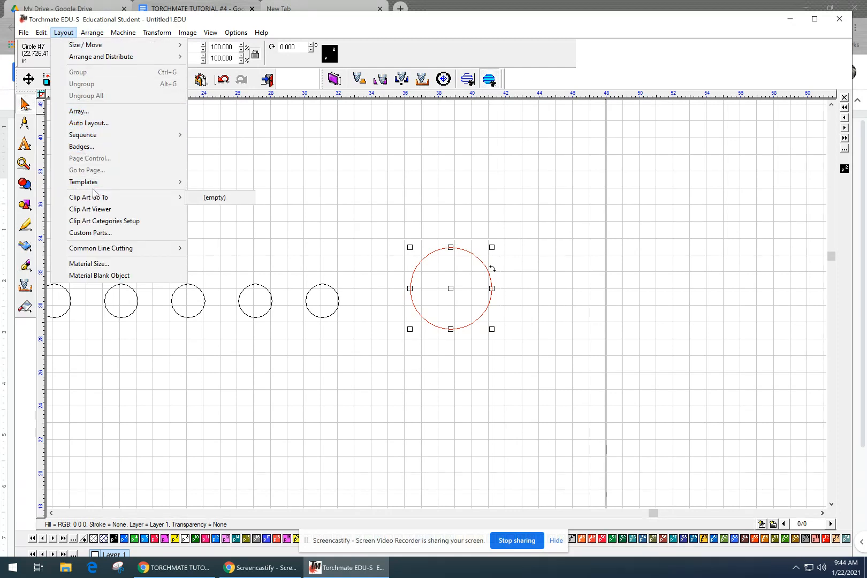
mouse_move(92, 32)
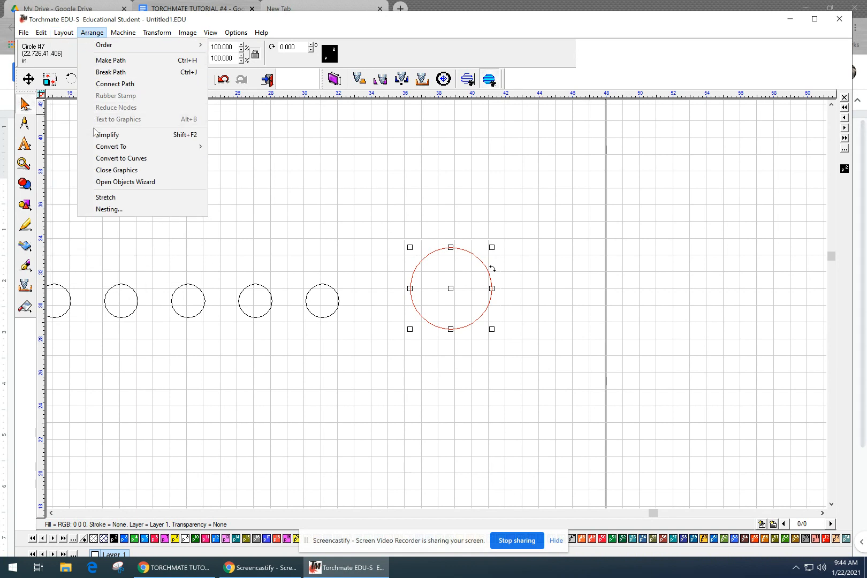
mouse_move(104, 150)
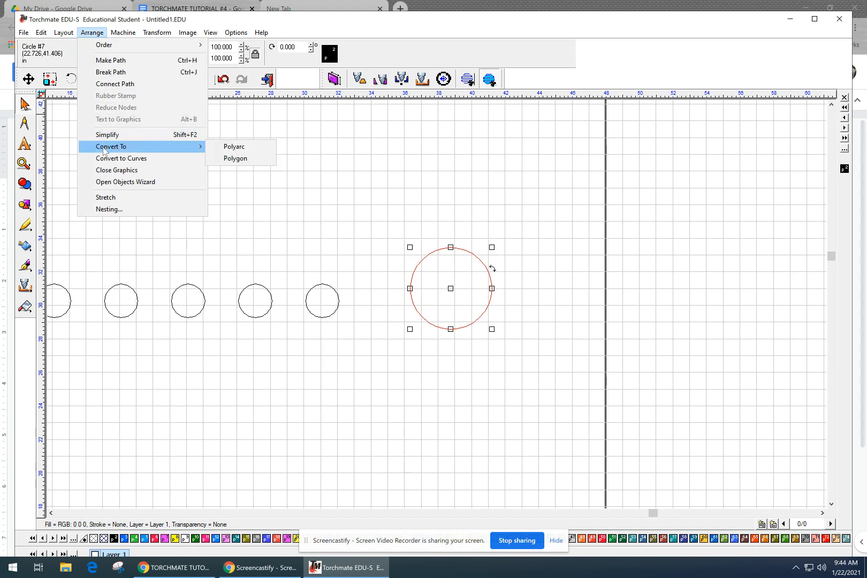
left_click(237, 159)
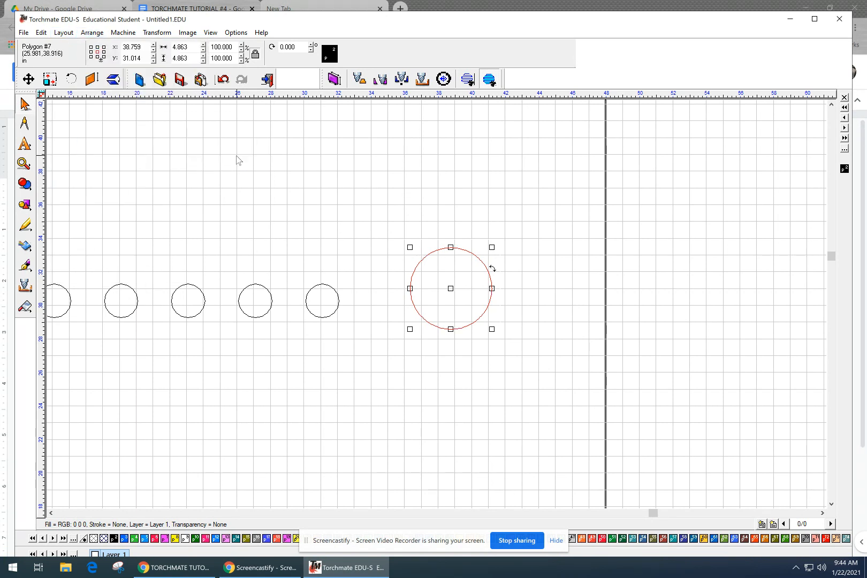
left_click(321, 197)
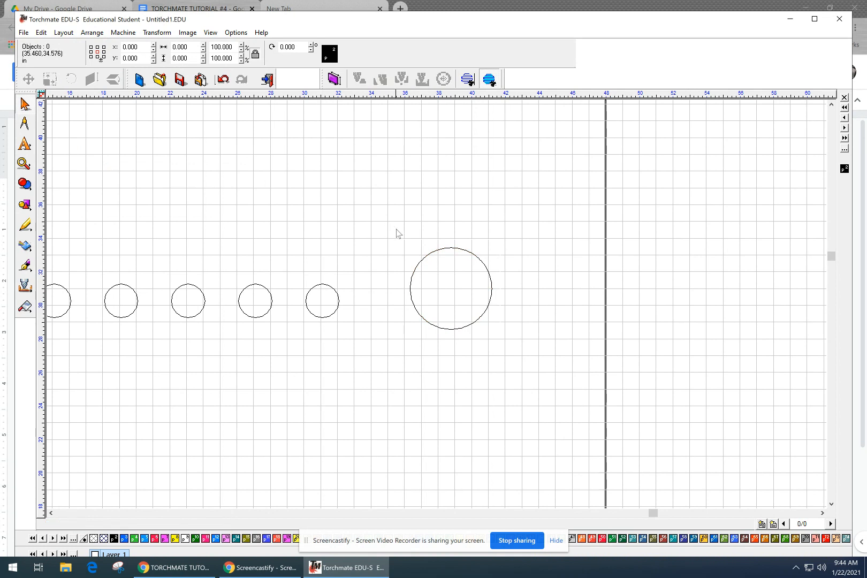
In node editing, move the lower half of the large polygon's nodes straight down by about 3.3 inches
double_click(432, 252)
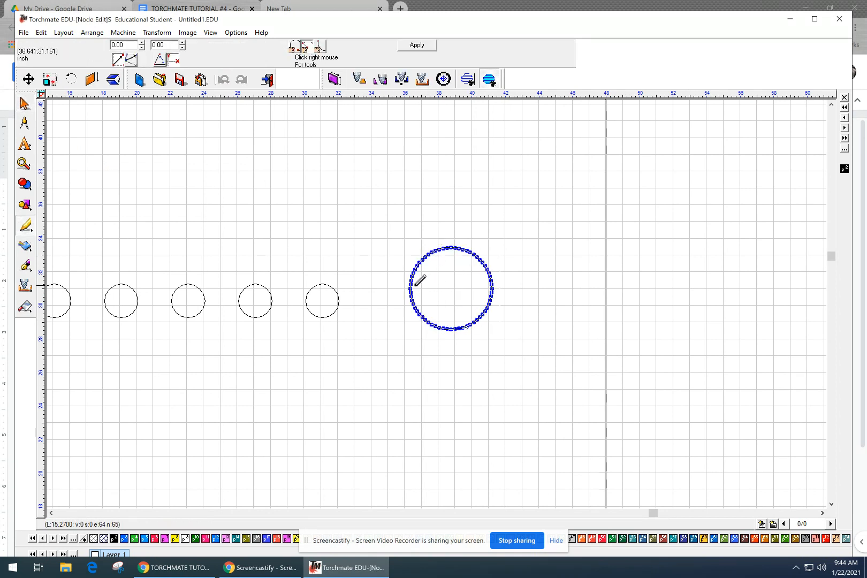
scroll(423, 279, "up", 3)
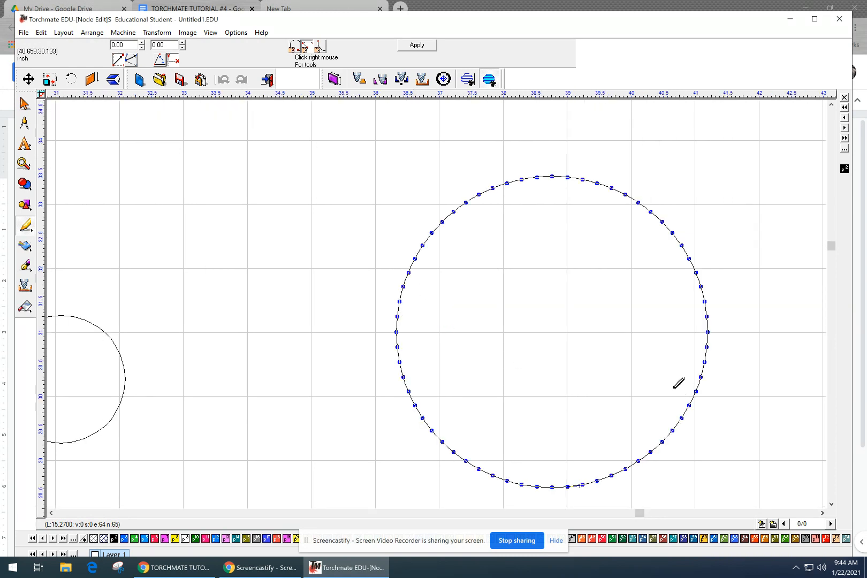
middle_click_drag(581, 355, 521, 309)
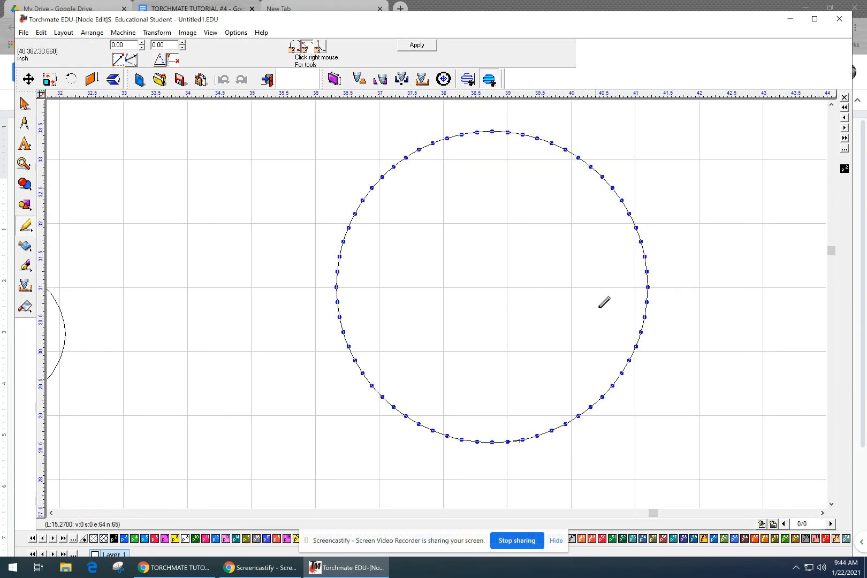
left_click(660, 281)
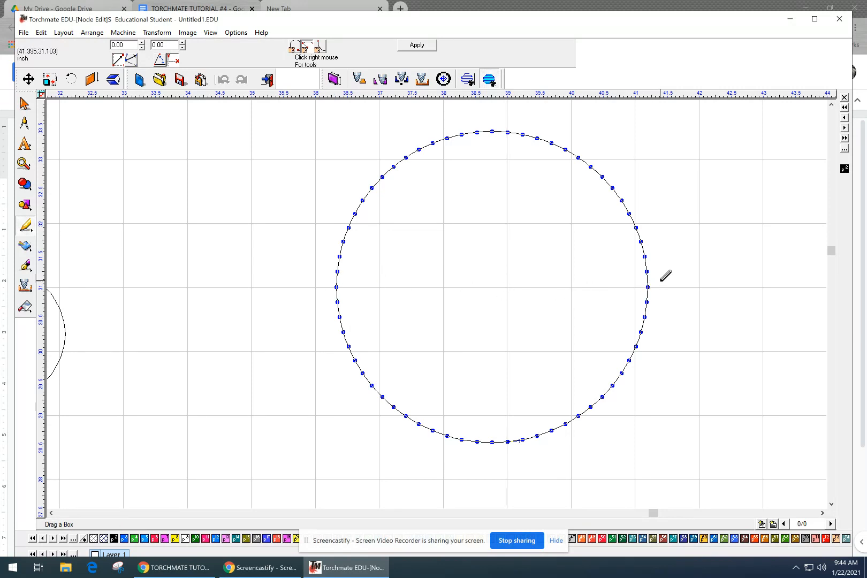
left_click_drag(661, 281, 322, 462)
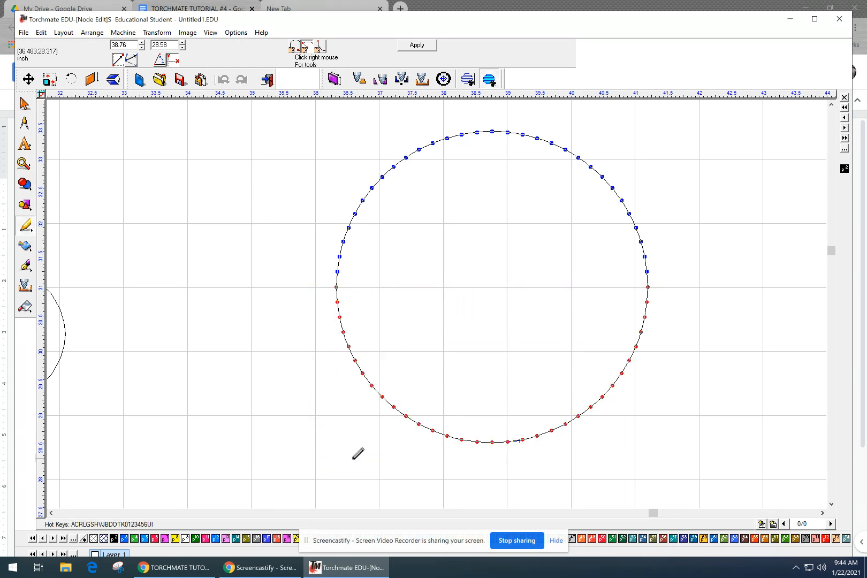
scroll(509, 364, "down", 1)
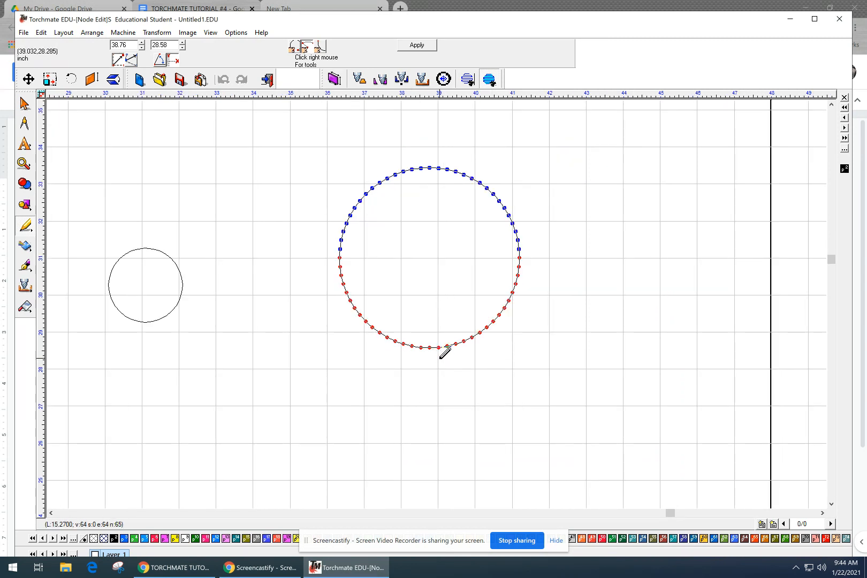
left_click_drag(429, 348, 429, 470)
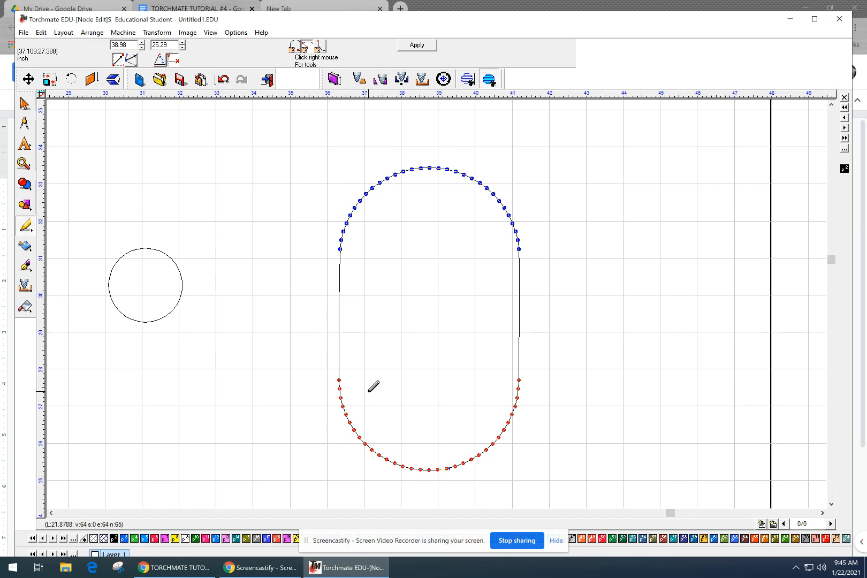
Change the lower nodes to the plus-shaped node type and delete the bottom arc's nodes, keeping the two at the ends of the straight sides
right_click(340, 381)
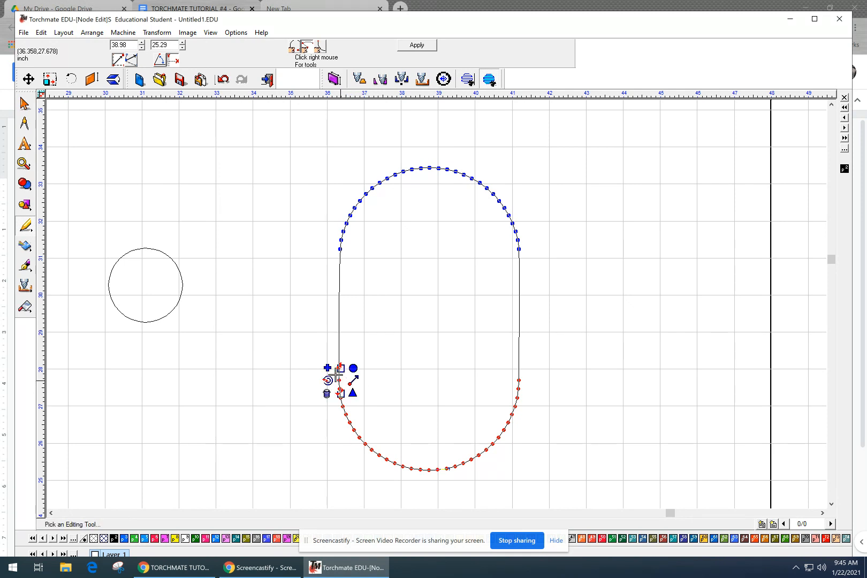
left_click(331, 369)
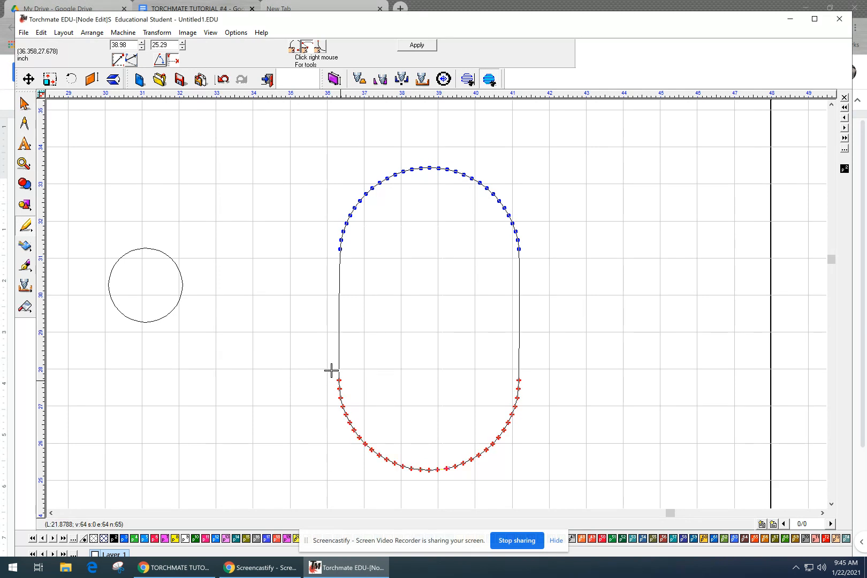
left_click(386, 392)
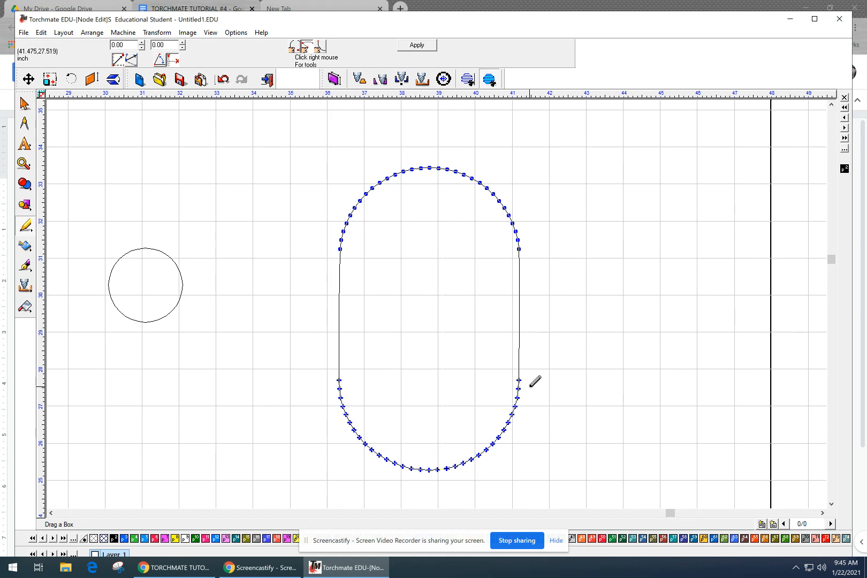
left_click_drag(531, 386, 329, 484)
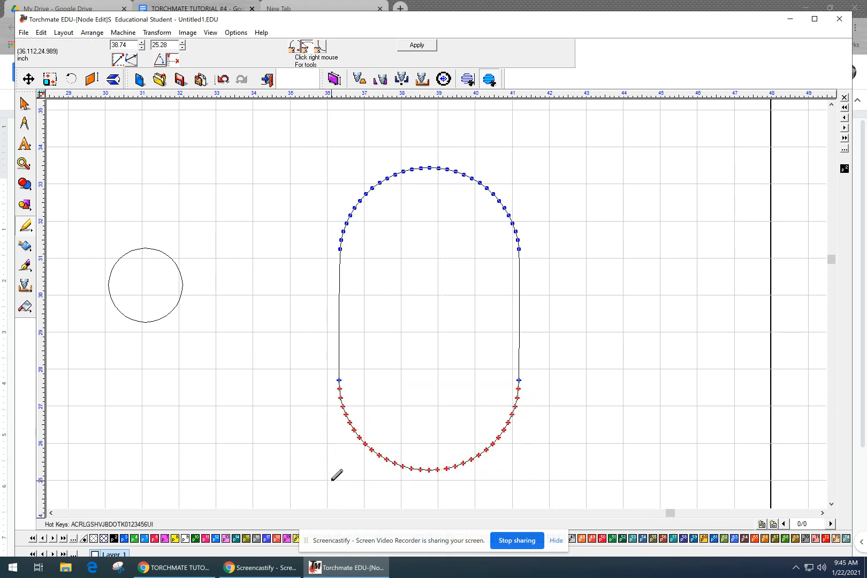
key("Delete")
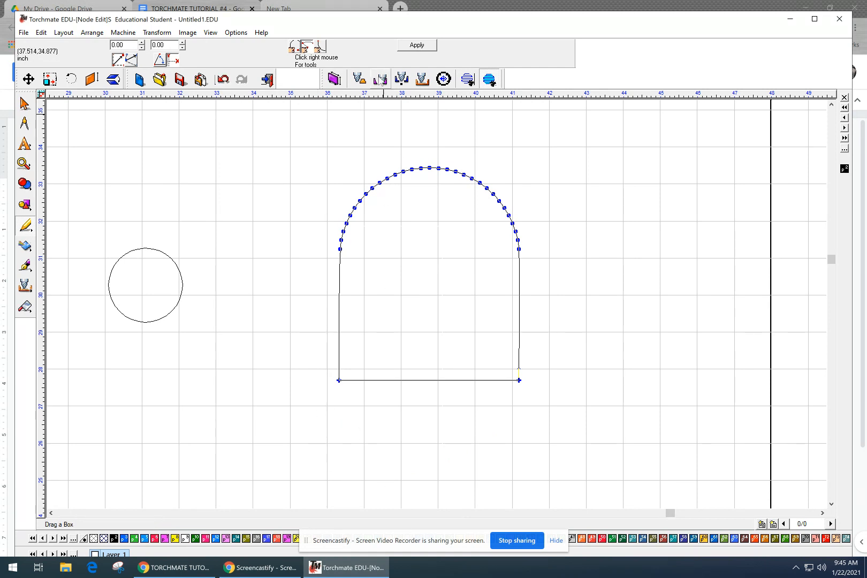
Apply the node edits to the large domed shape and deselect it
left_click(426, 46)
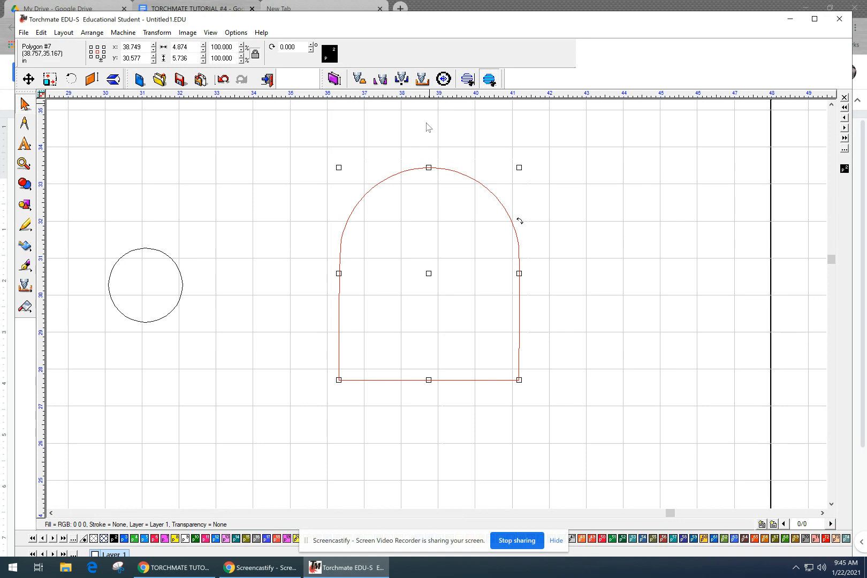
left_click(228, 217)
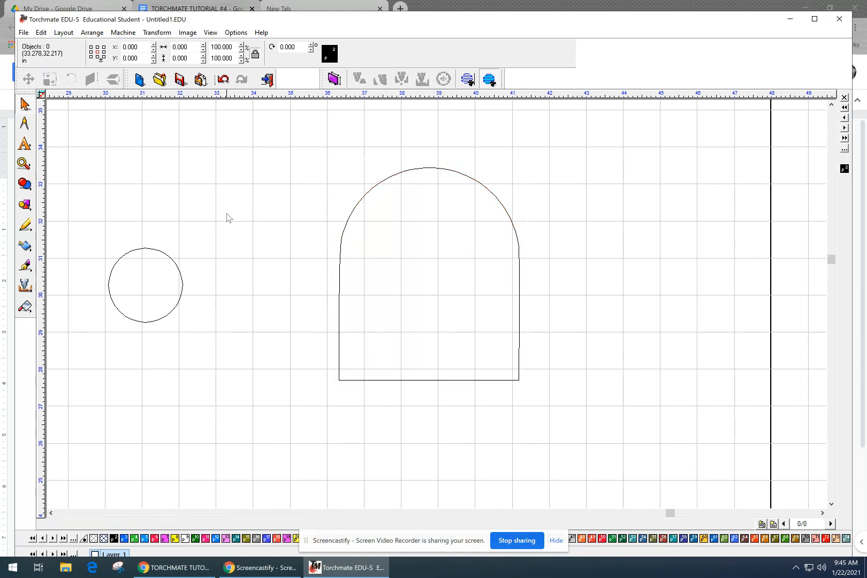
Draw a circle about 3.2 inches in diameter beyond the domed shape and convert it to a polygon
left_click(28, 210)
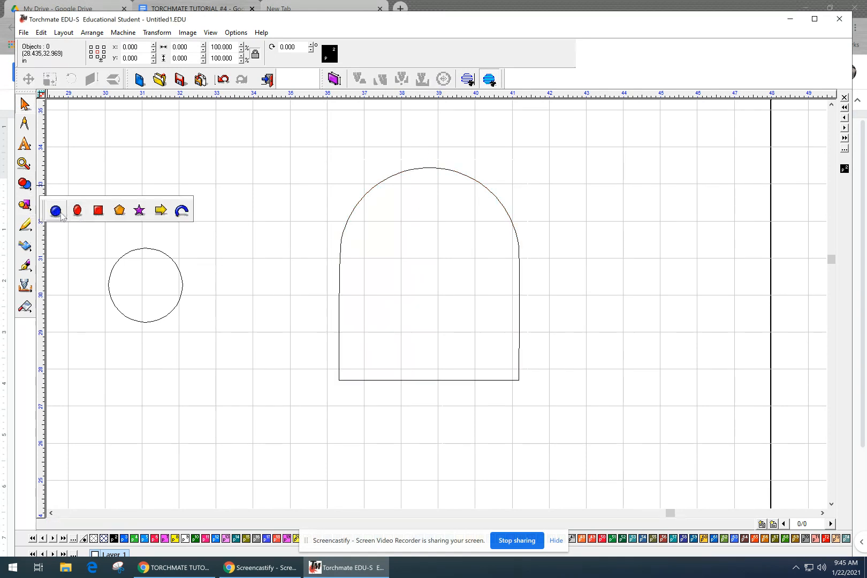
left_click(56, 210)
mouse_move(623, 207)
left_mouse_down()
mouse_move(738, 304)
mouse_move(715, 295)
left_mouse_up()
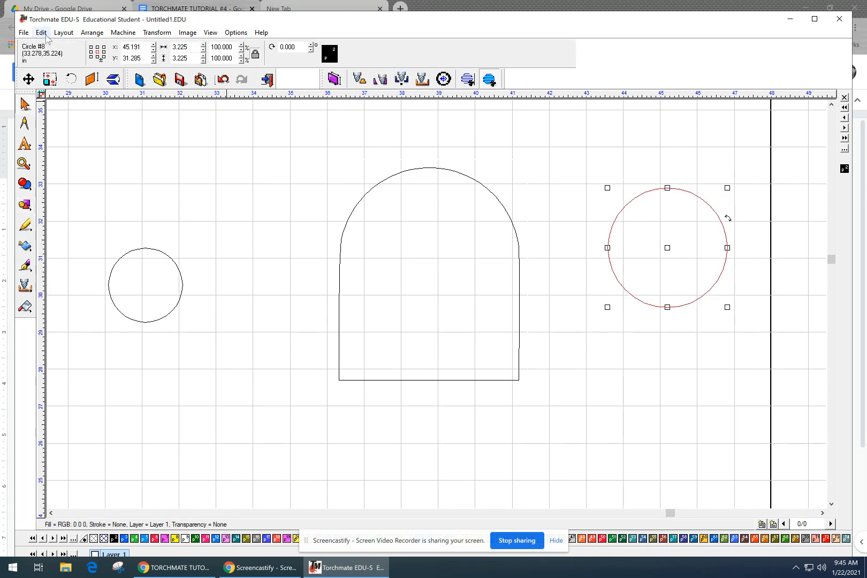
left_click(91, 33)
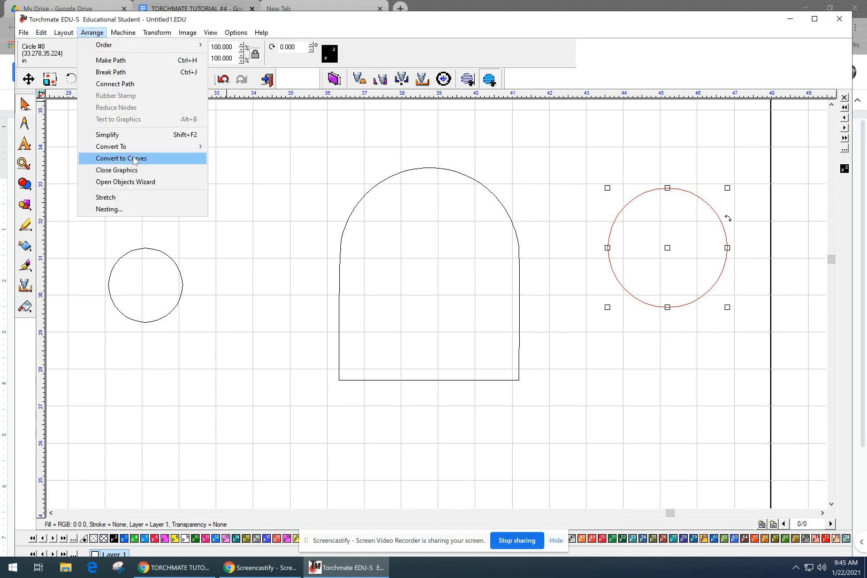
mouse_move(134, 150)
left_click(230, 158)
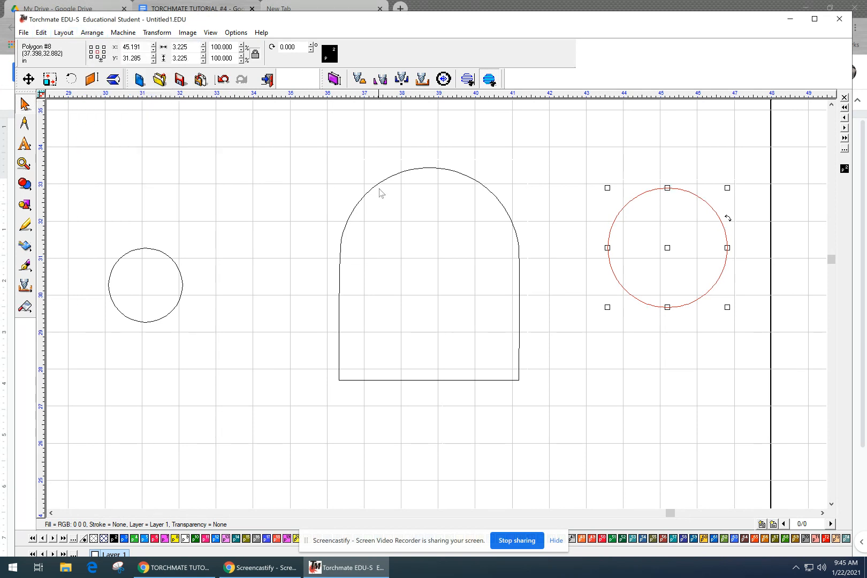
In node editing, move the lower half of the new polygon's nodes straight down by about 2.9 inches
left_click(662, 323)
double_click(666, 307)
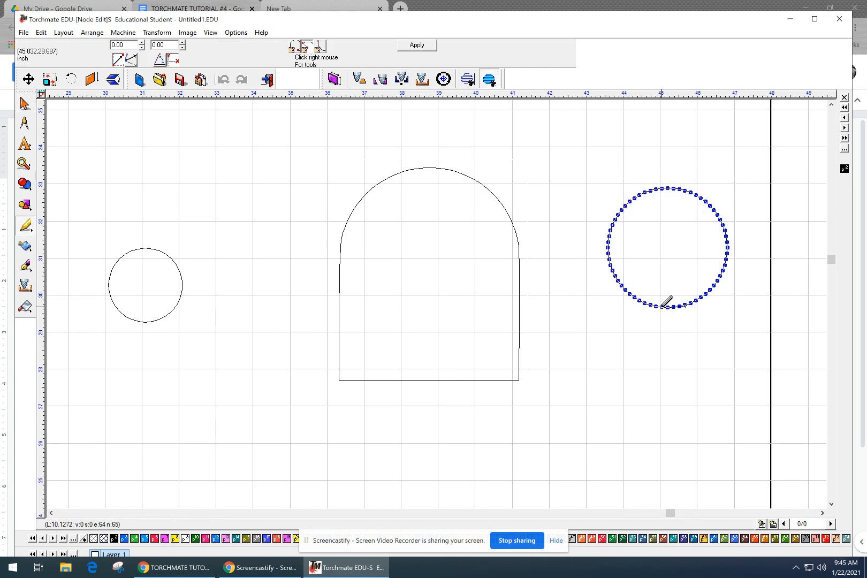
left_click_drag(739, 244, 587, 342)
left_click_drag(672, 310, 672, 415)
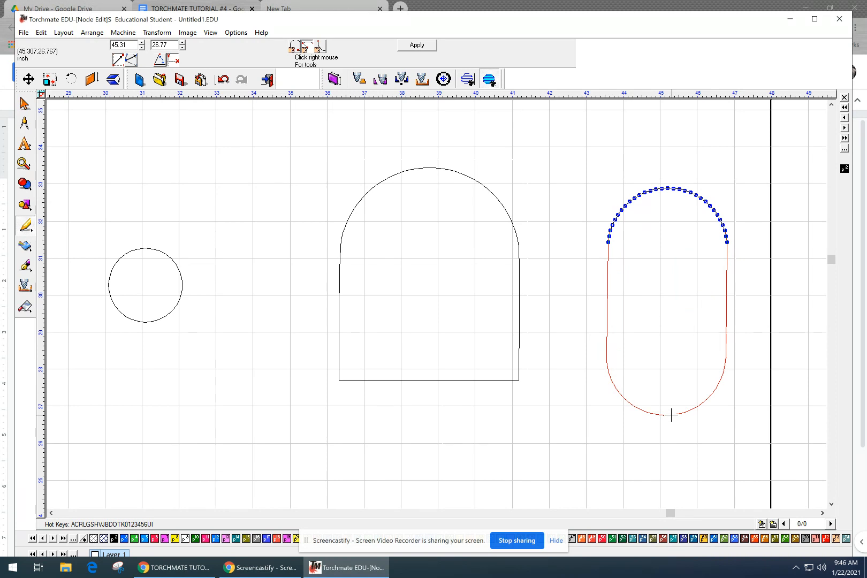
Delete the bottom arc's nodes between the straight sides, make the two remaining lower nodes sharp corners, and apply the edits
left_click_drag(589, 357, 743, 420)
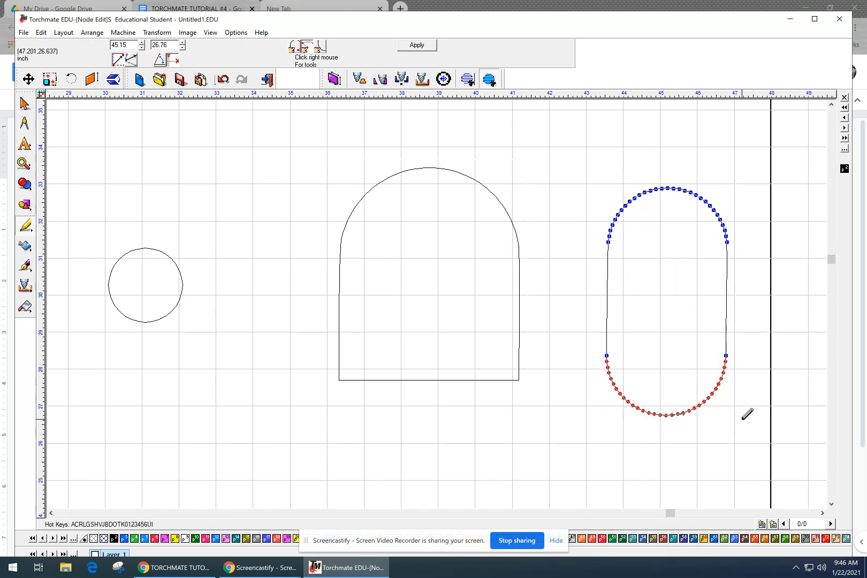
key("Delete")
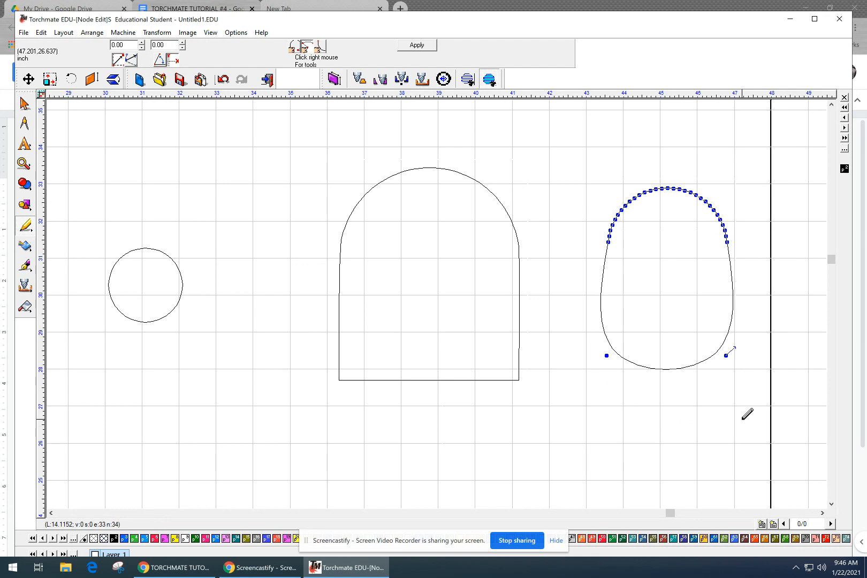
right_click(726, 355)
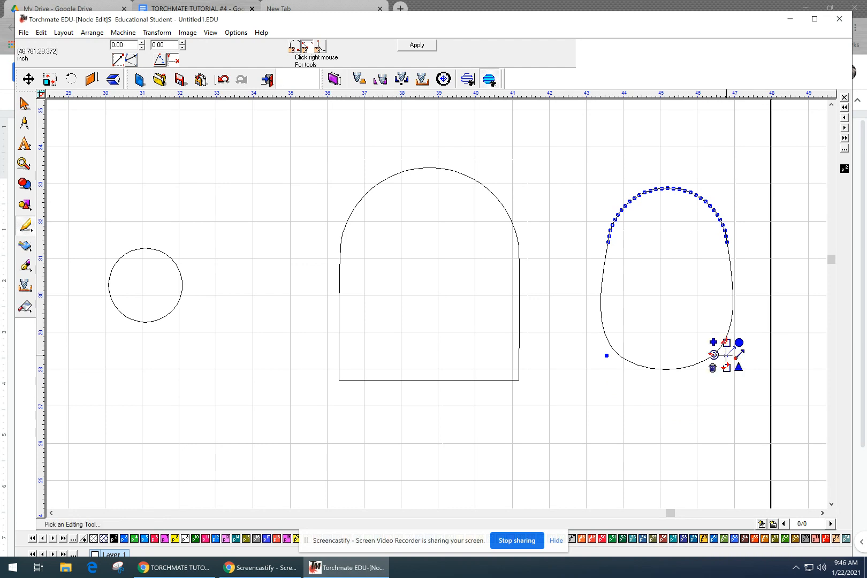
left_click(713, 342)
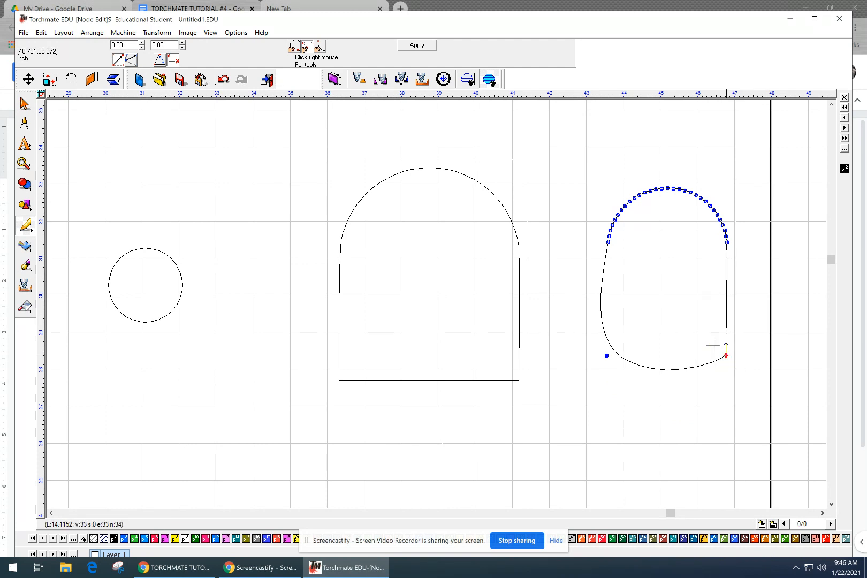
right_click(606, 355)
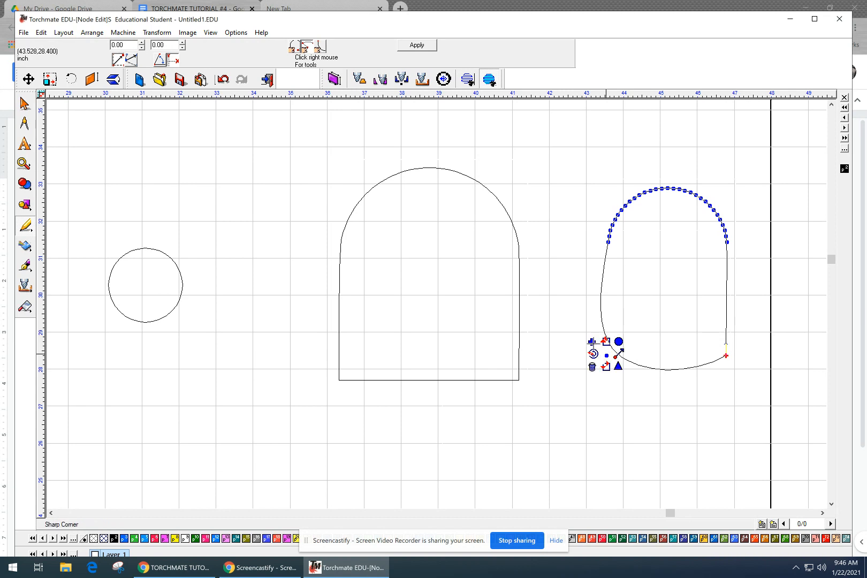
left_click(593, 343)
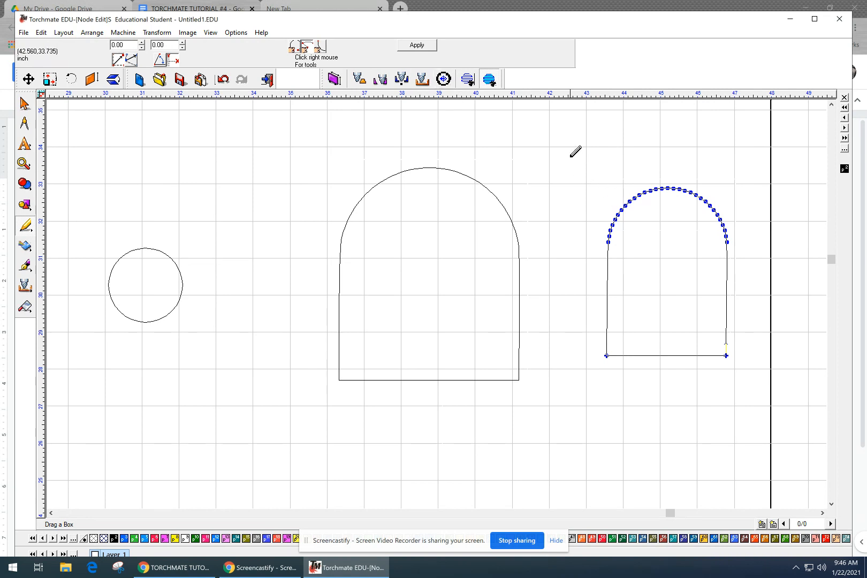
left_click(417, 46)
left_click(549, 189)
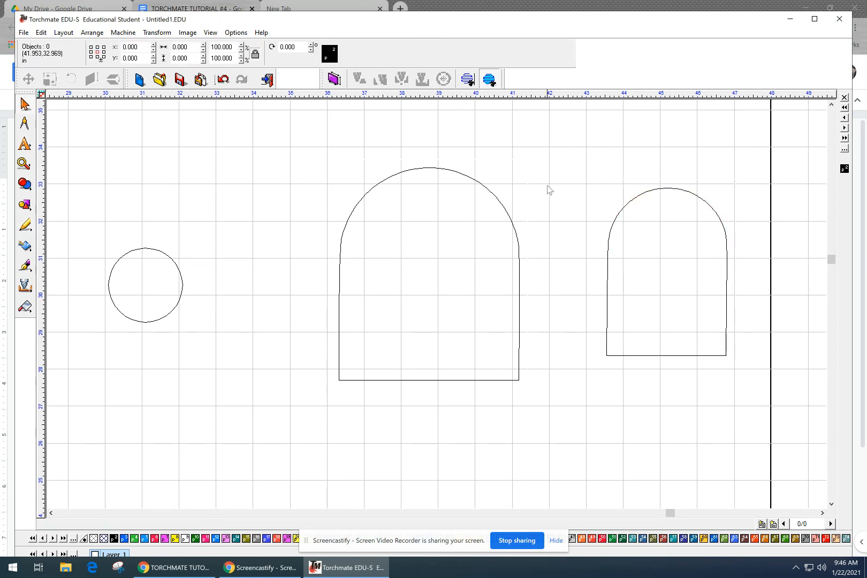
Open the large domed shape for node editing and add five nodes spread along its flat bottom edge
double_click(507, 214)
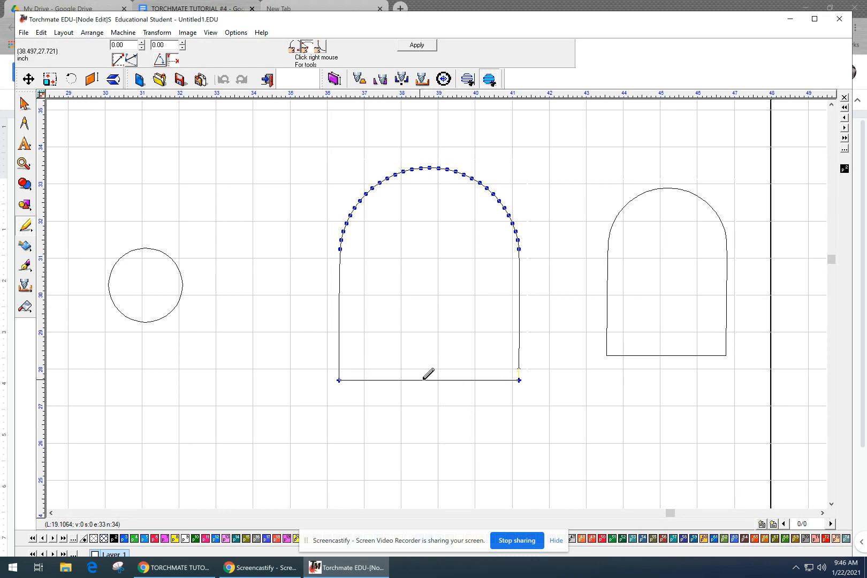
left_click(369, 381)
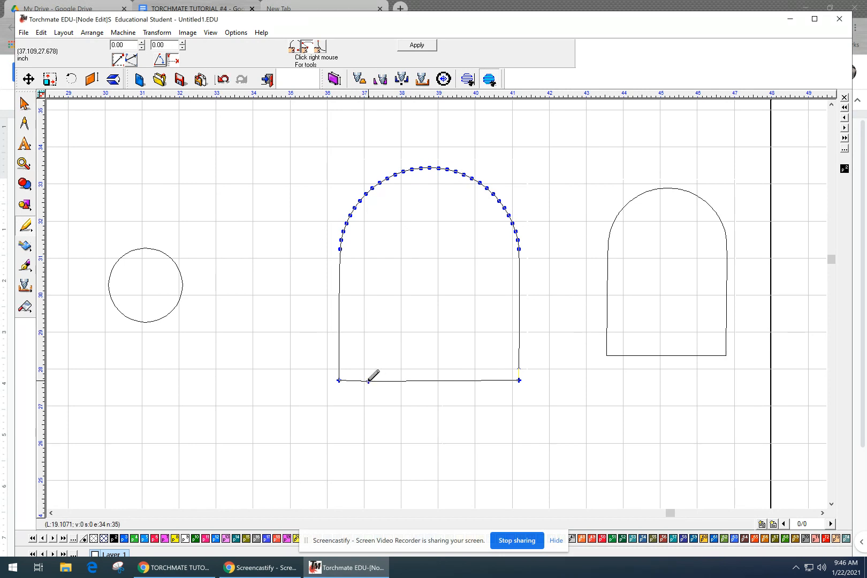
left_click(401, 381)
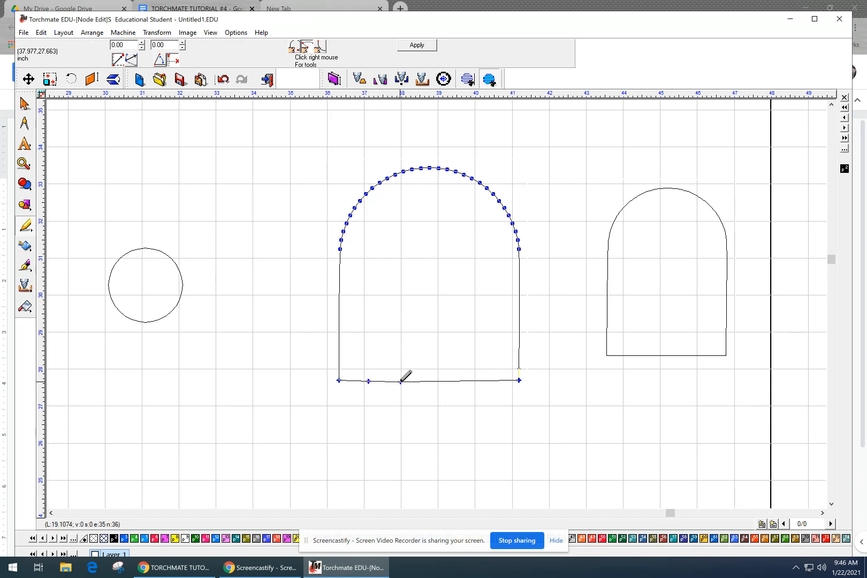
left_click(435, 382)
left_click(460, 381)
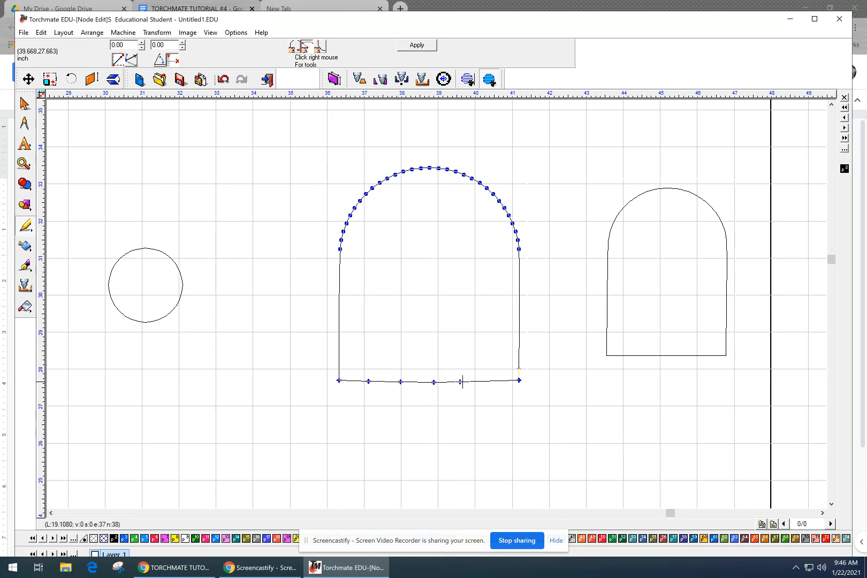
left_click(492, 380)
Move the bottom edge's added nodes into a zigzag with three upward notches about 0.8 inch high
left_click_drag(369, 382, 365, 351)
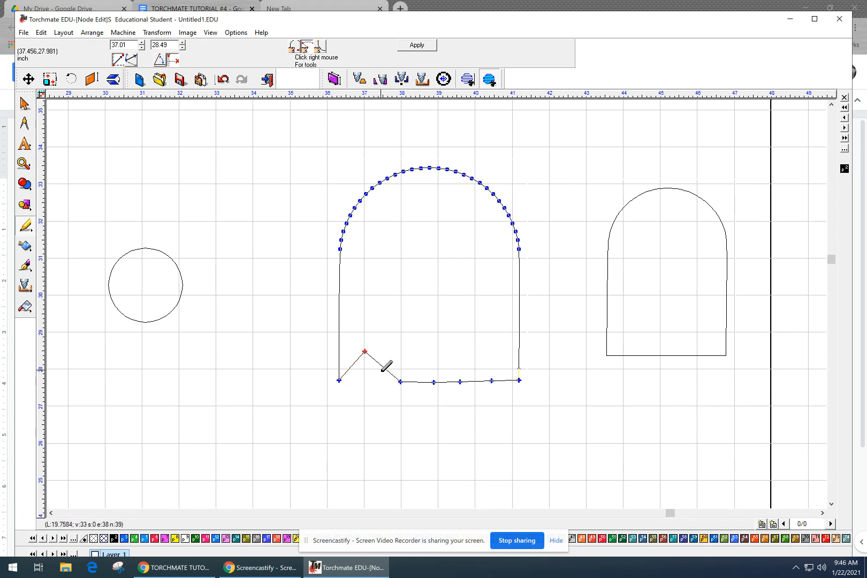
left_click_drag(400, 382, 412, 354)
left_click_drag(460, 382, 434, 380)
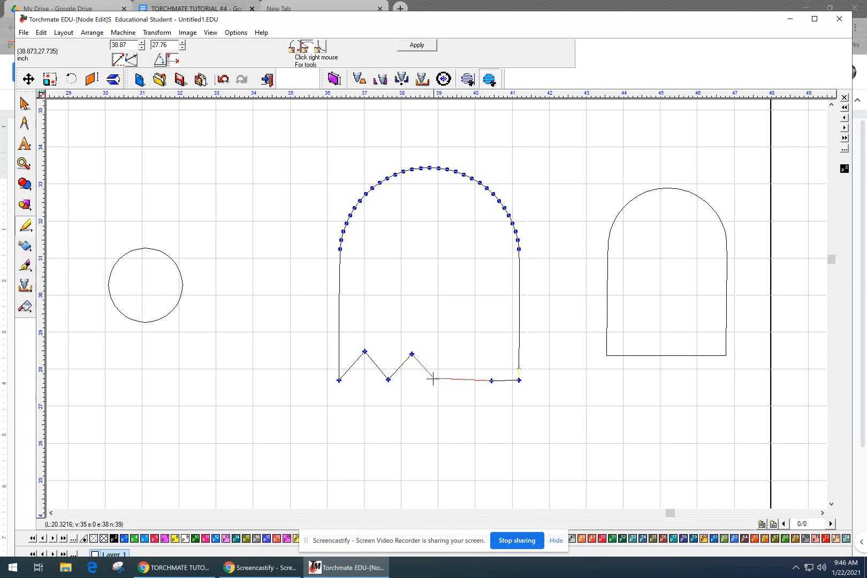
left_click_drag(491, 381, 462, 353)
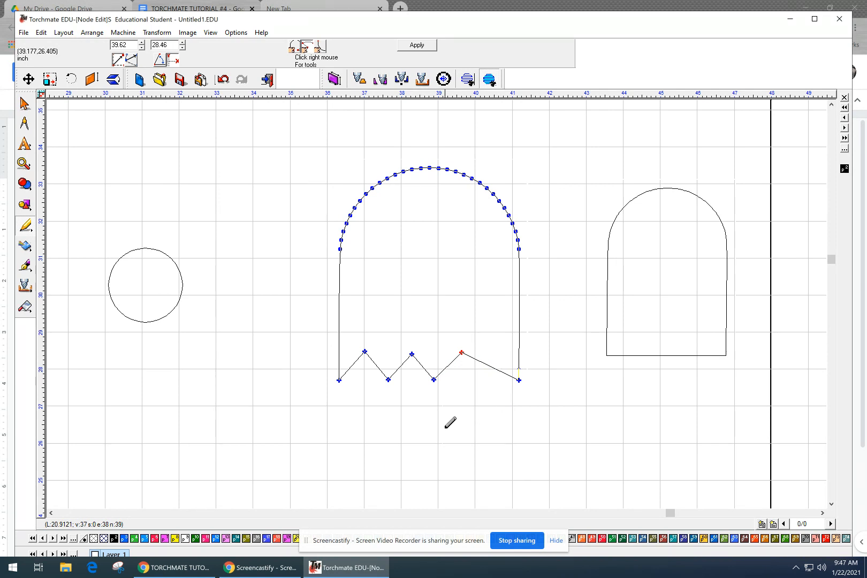
Try a fourth notch beside the ghost's lower right corner using two added nodes, and delete those nodes
double_click(489, 366)
left_click_drag(489, 367, 483, 379)
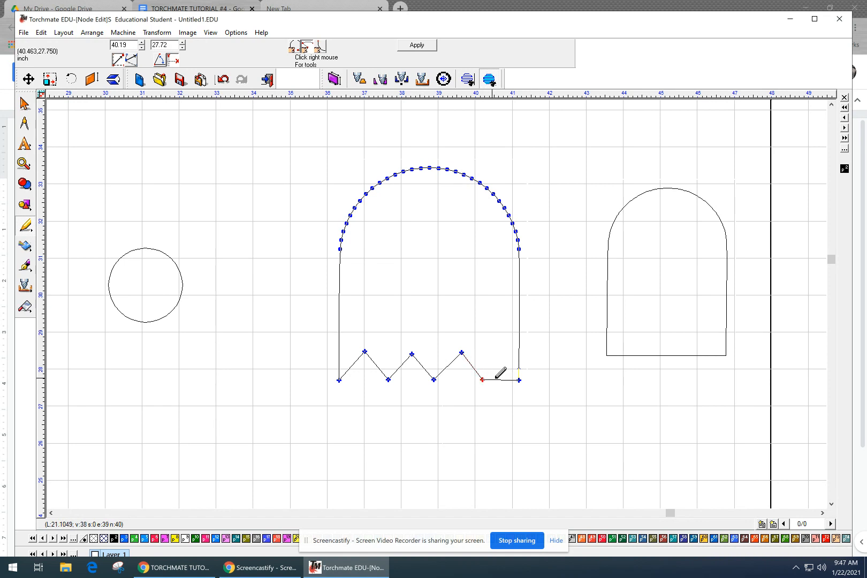
double_click(500, 380)
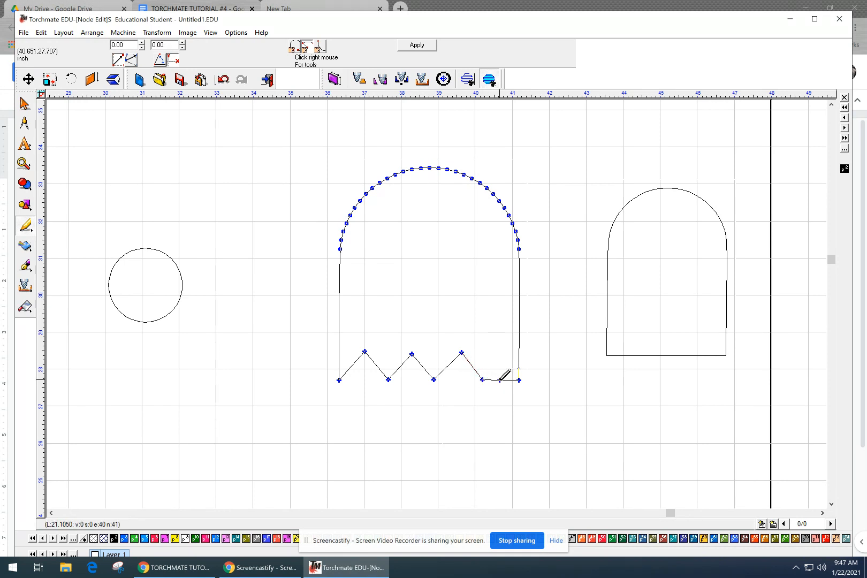
left_click_drag(500, 379, 500, 352)
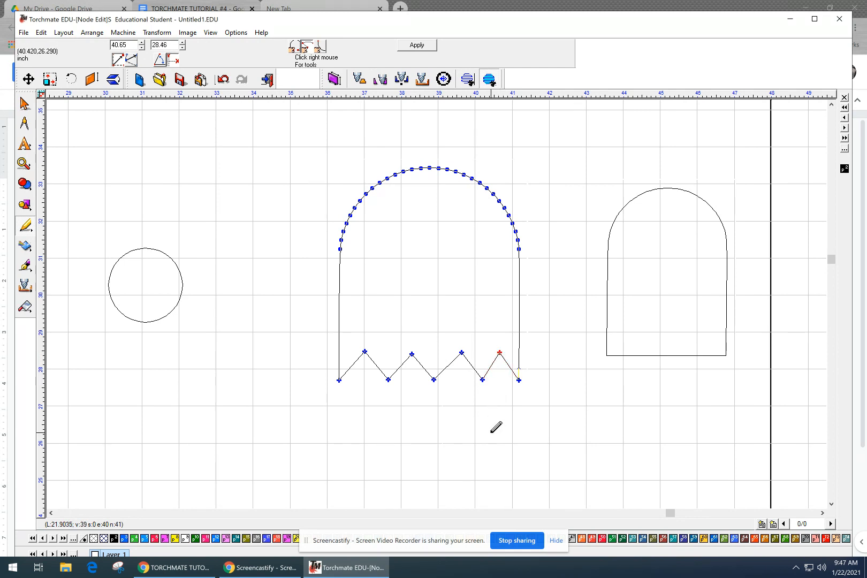
left_click_drag(507, 342, 476, 391)
key("Delete")
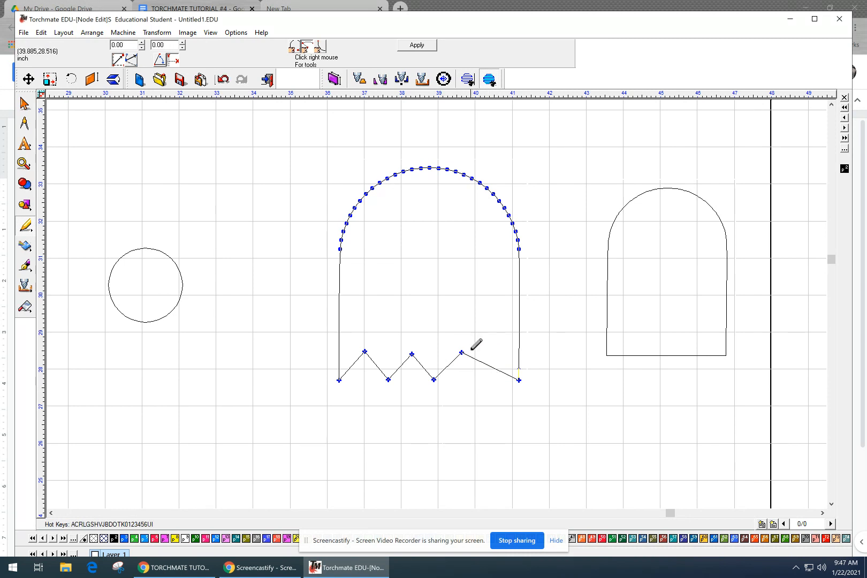
Spread the zigzag nodes across the ghost's full width, placing the two inner low points at about X 37.8 and 39.4 inches
left_click_drag(462, 352, 477, 353)
left_click_drag(433, 379, 394, 380)
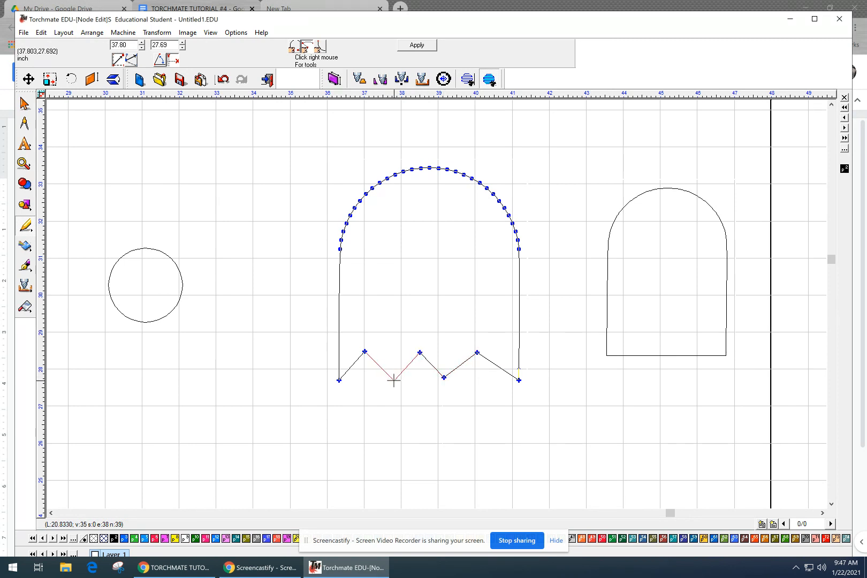
left_click(477, 353)
left_click_drag(476, 353, 478, 351)
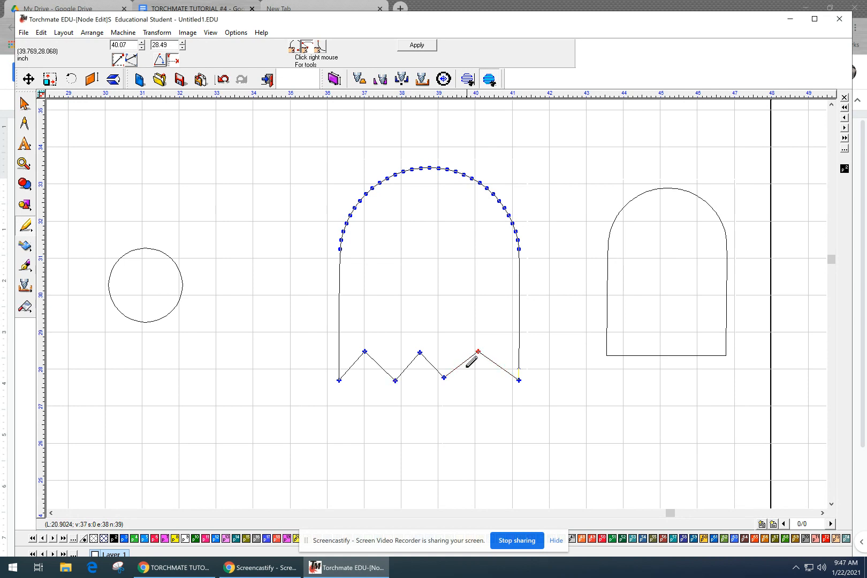
left_click_drag(442, 379, 454, 381)
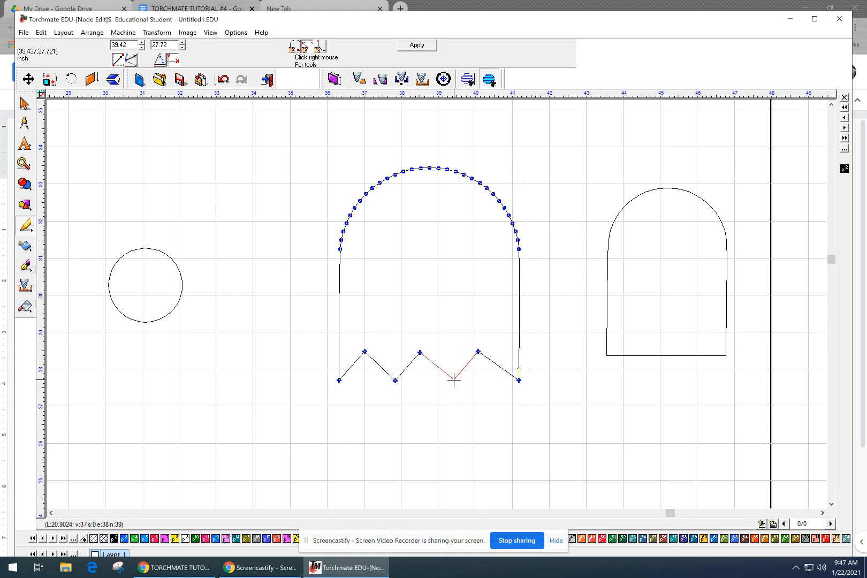
Shift the three upper zigzag nodes to even out the notches, the middle at X 38.60 and the rightmost at X 40.19, and apply the edits
left_click(517, 380)
left_click_drag(477, 351, 482, 353)
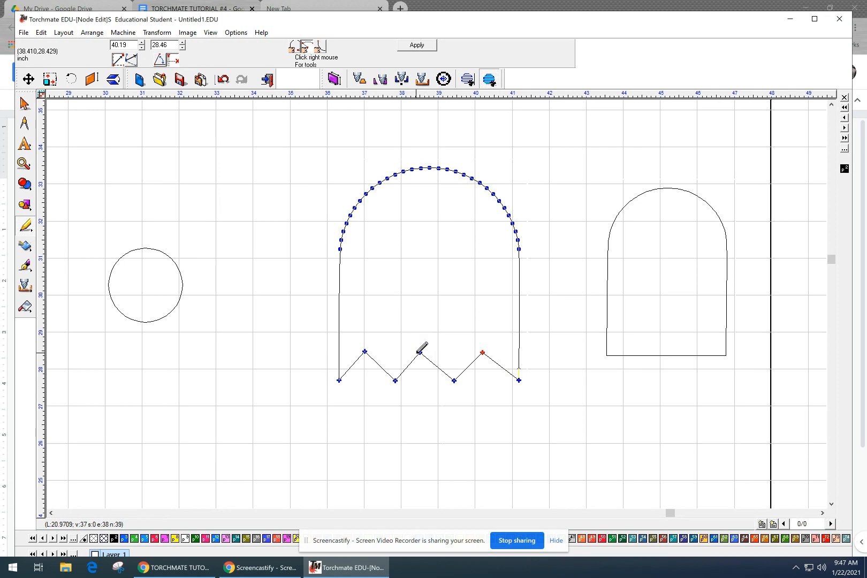
left_click_drag(419, 353, 423, 352)
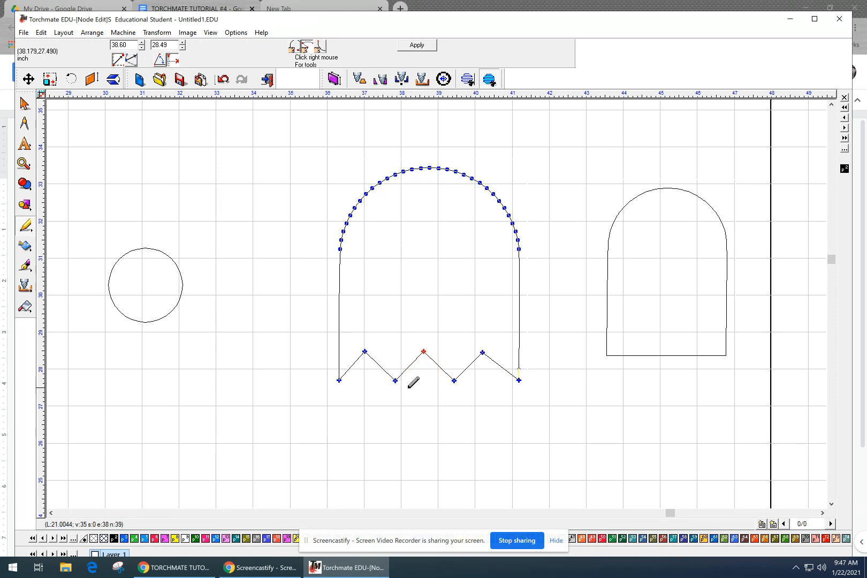
left_click_drag(366, 352, 370, 351)
left_click(426, 400)
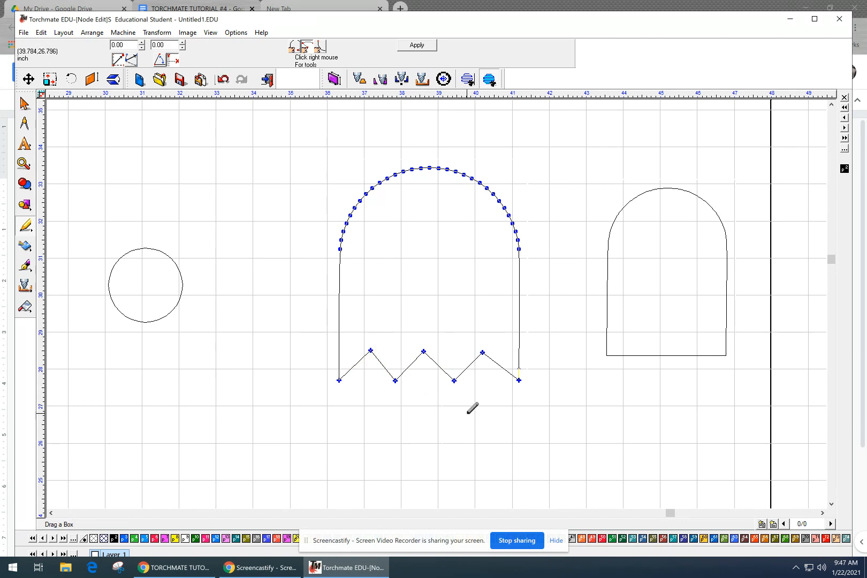
left_click(425, 47)
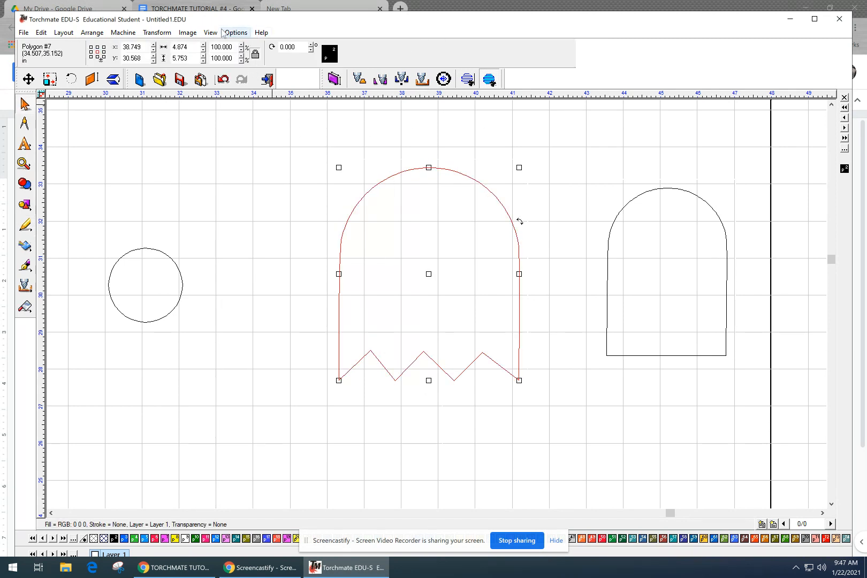
Show the shapes filled and view the Pacman, pellets and both domed shapes together
key("F9")
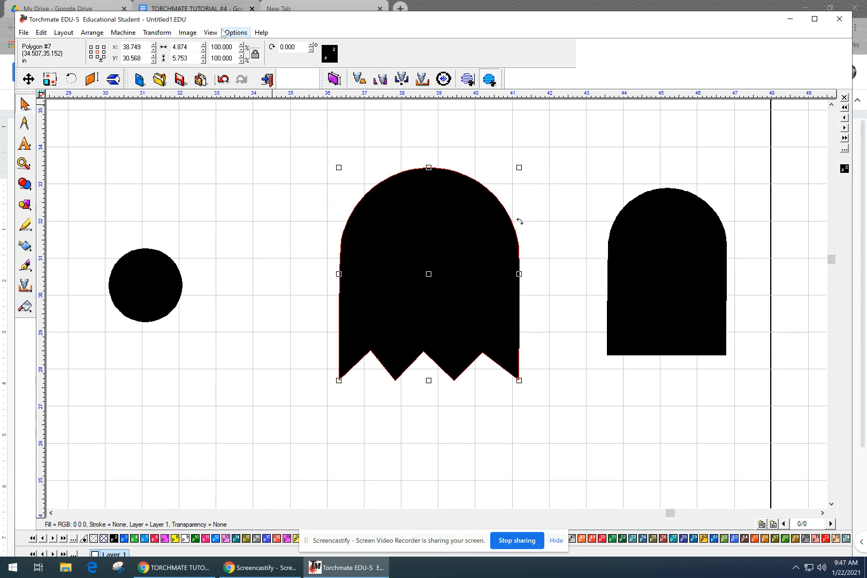
left_click(421, 414)
scroll(417, 407, "down", 3)
middle_click_drag(409, 275, 407, 362)
scroll(415, 296, "up", 1)
scroll(407, 362, "down", 1)
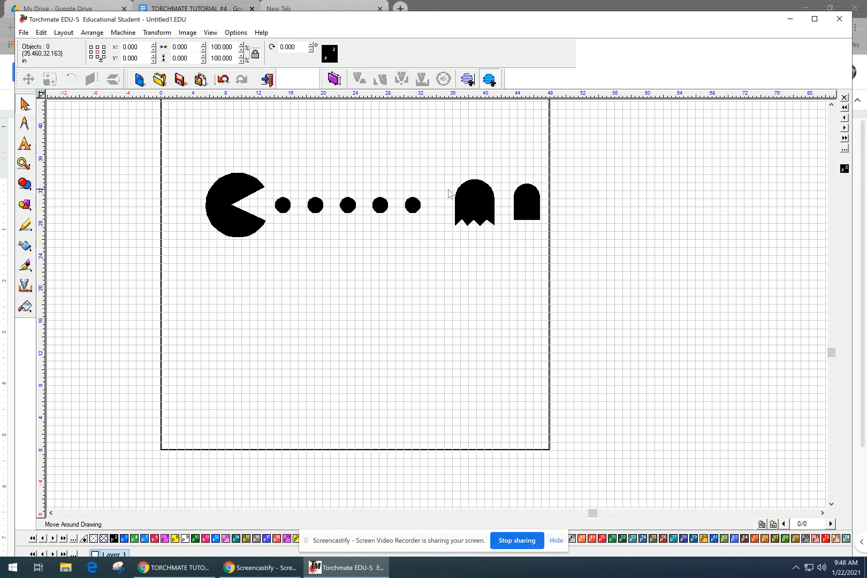
Open the larger ghost for node editing and try rounding its leftmost upper zigzag node and the low node beside it
scroll(500, 211, "up", 1)
scroll(432, 307, "up", 1)
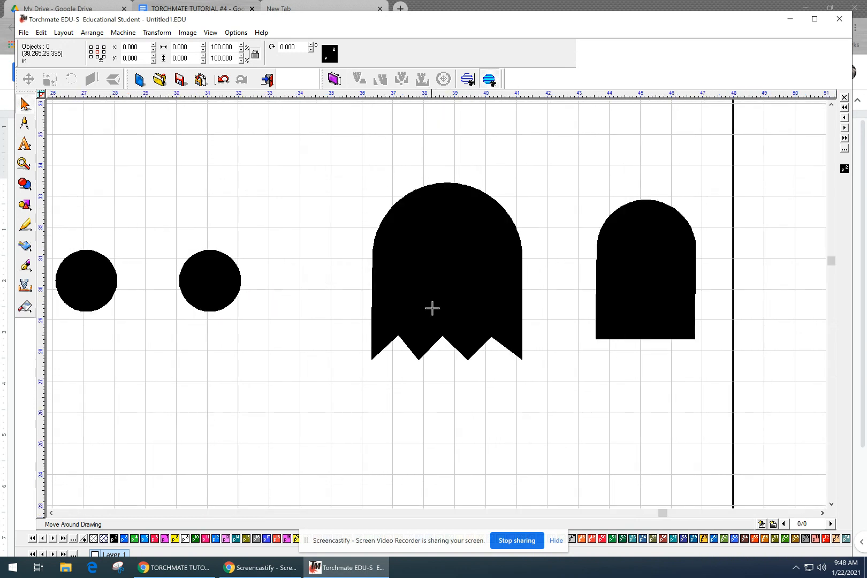
scroll(435, 309, "up", 1)
double_click(425, 309)
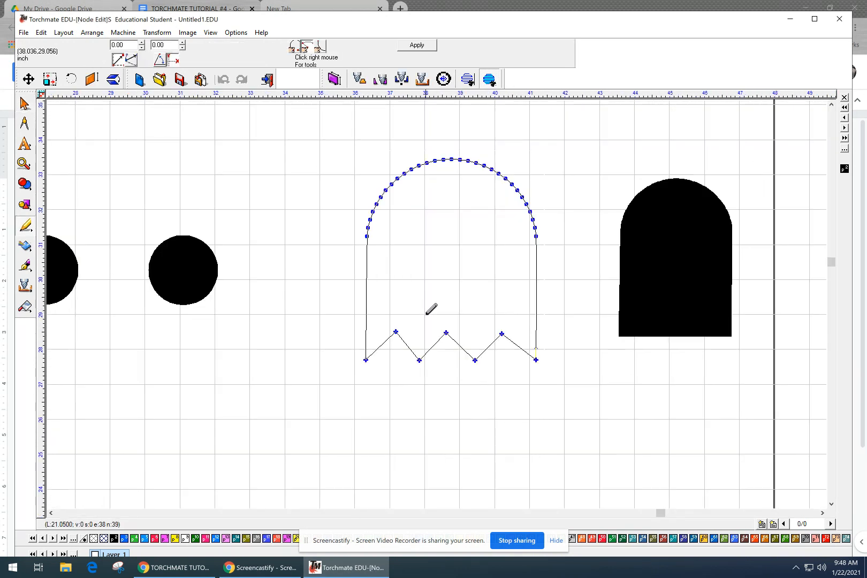
right_click(395, 332)
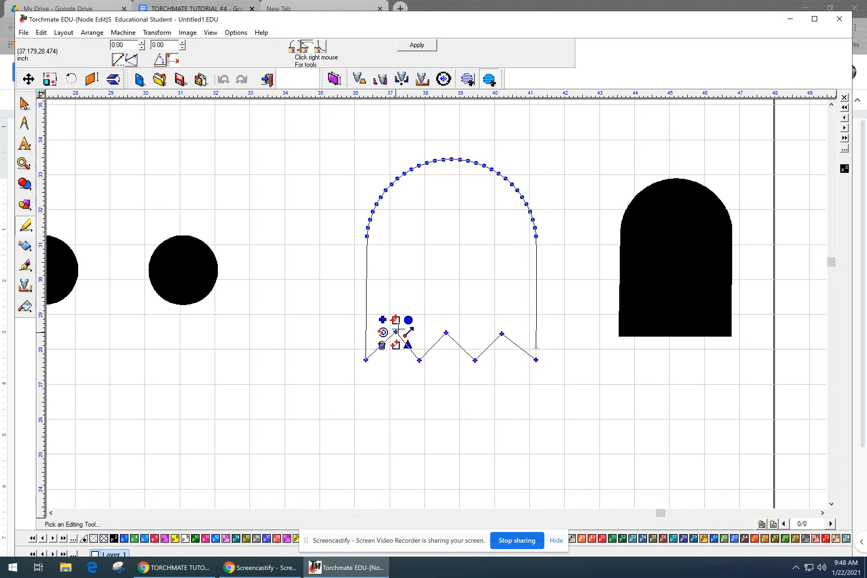
left_click(406, 321)
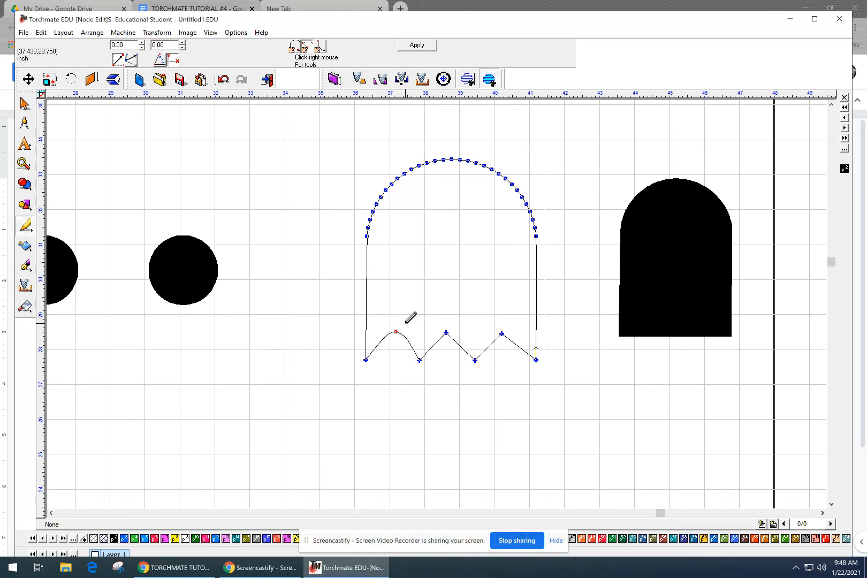
right_click(420, 360)
left_click(430, 347)
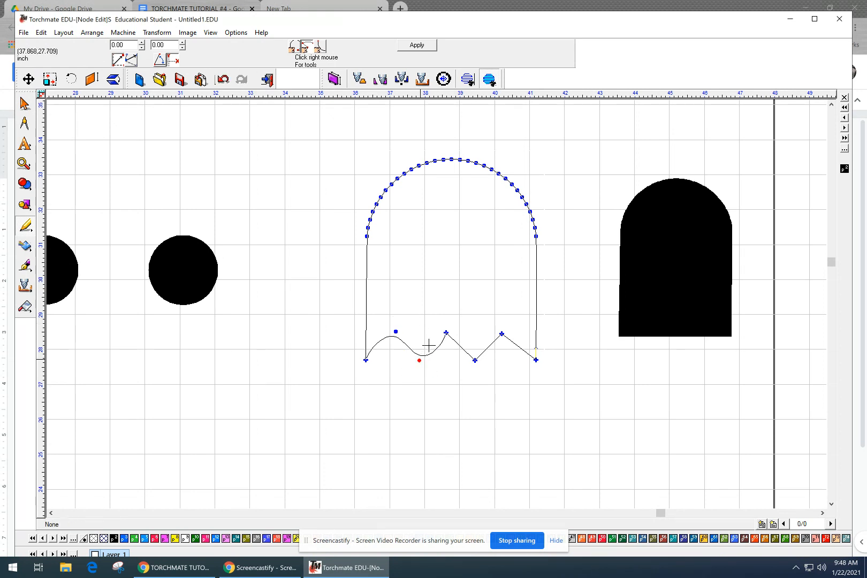
Try rounding the other three inner zigzag nodes along the ghost's bottom, and undo the stray node added below it
right_click(446, 333)
left_click(461, 323)
right_click(445, 333)
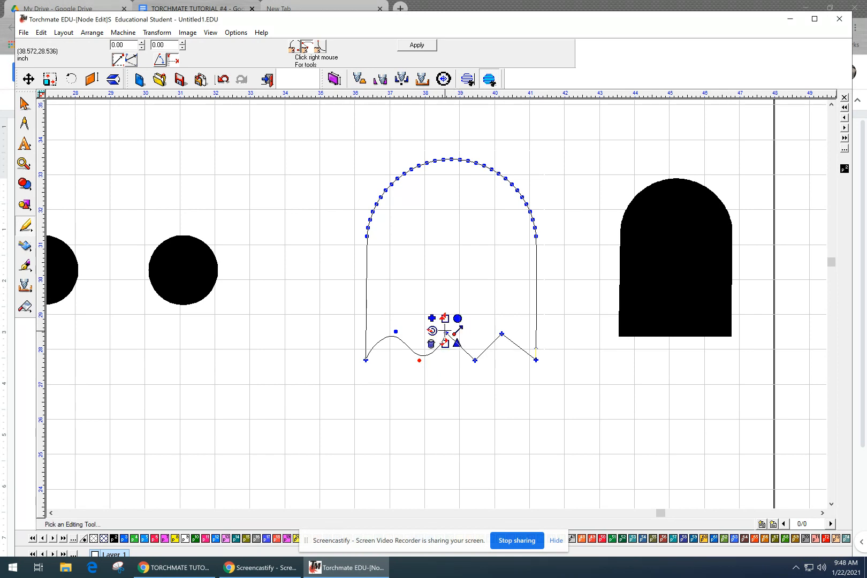
left_click(458, 322)
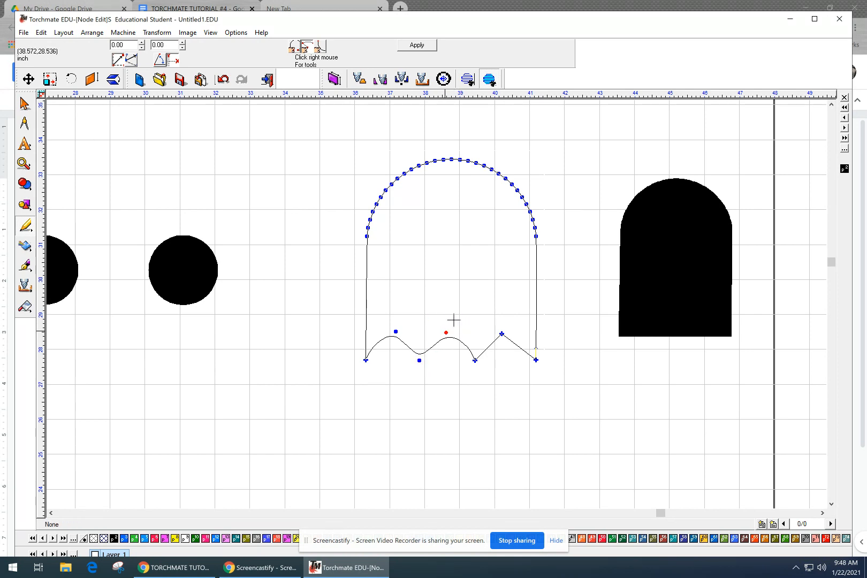
right_click(474, 359)
left_click(487, 349)
right_click(502, 334)
left_click(514, 323)
left_click(514, 317)
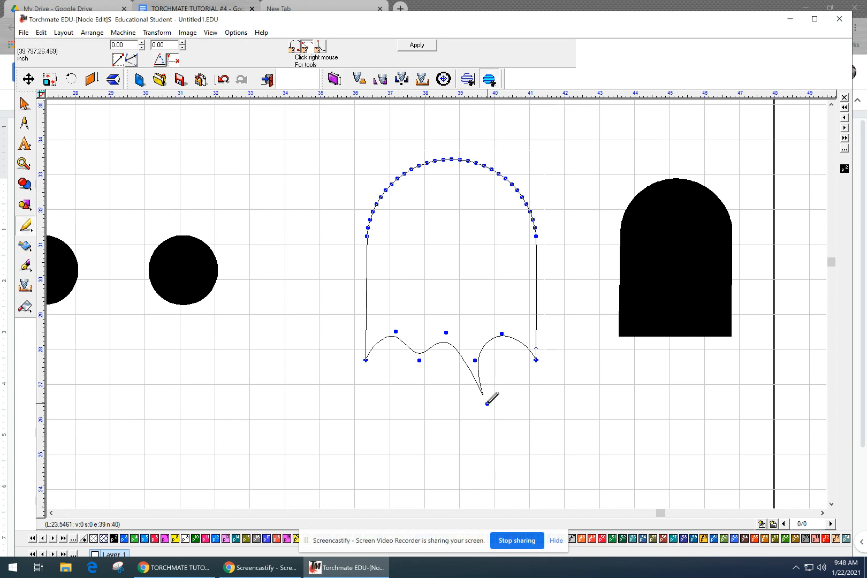
left_click(41, 32)
left_click(49, 44)
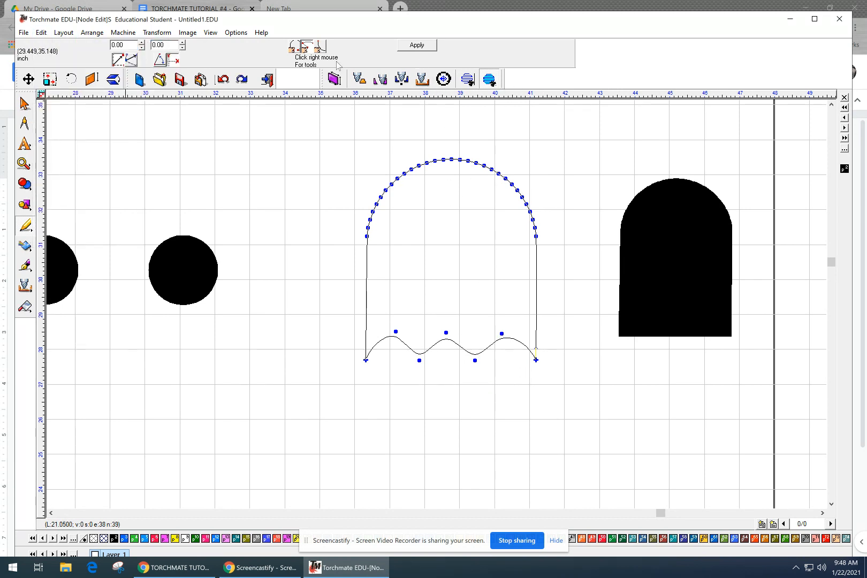
Apply the rounded bottom edge to the ghost, compare it with the other shapes, and undo that node edit
left_click(423, 48)
left_click(325, 234)
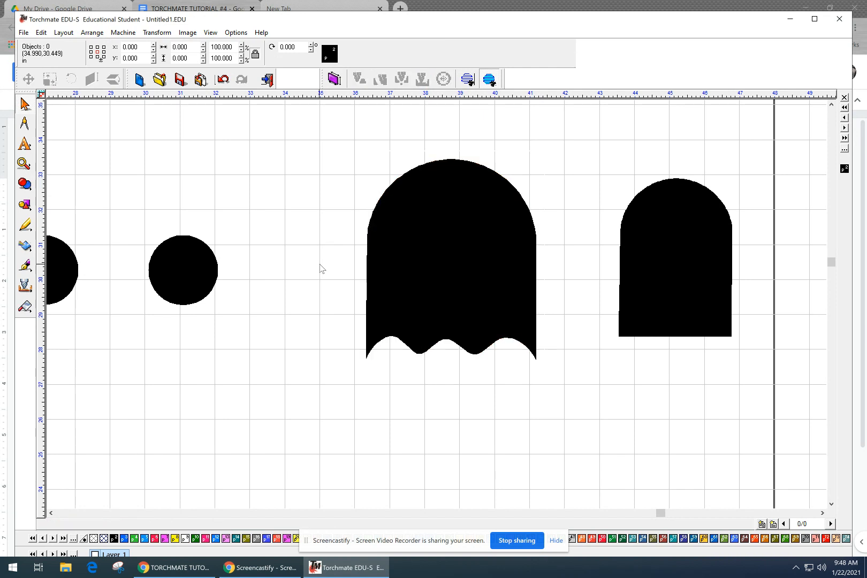
scroll(315, 269, "down", 3)
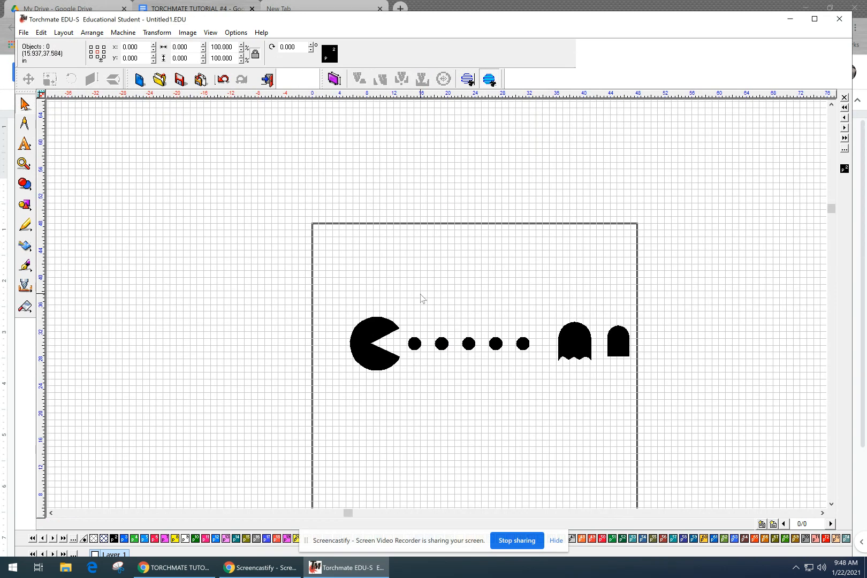
scroll(573, 360, "up", 2)
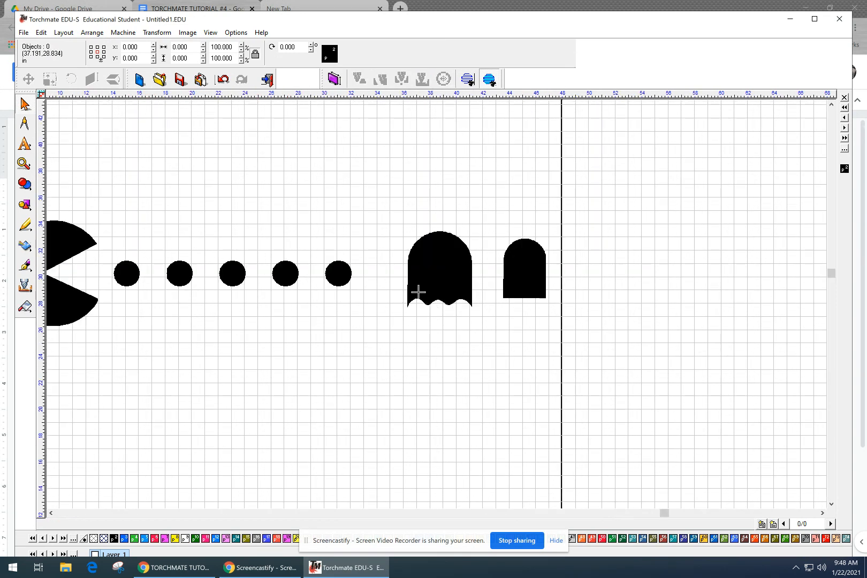
left_click(41, 33)
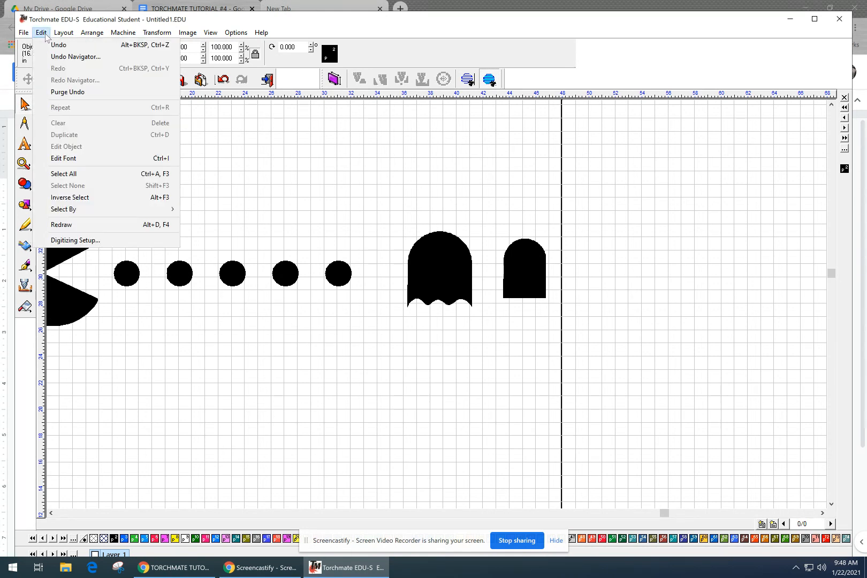
left_click(49, 45)
middle_click_drag(320, 320, 399, 316)
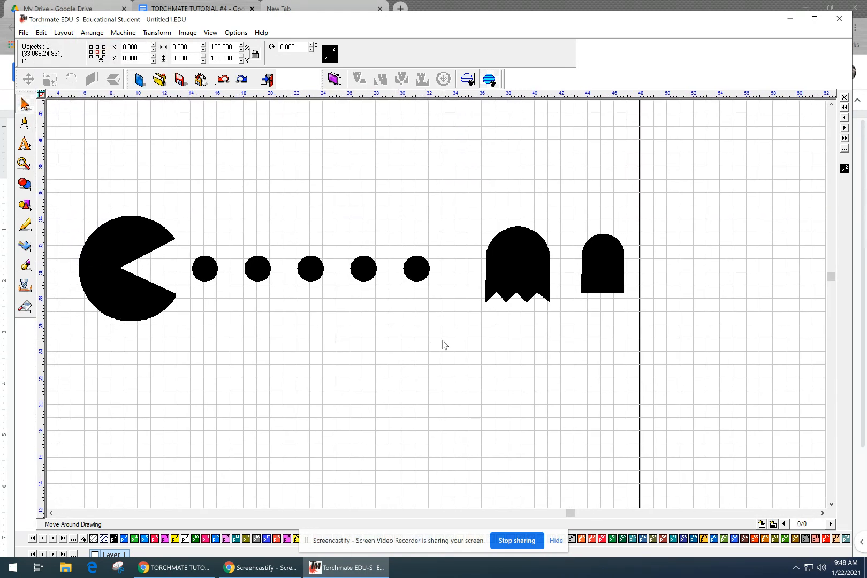
Move the zigzag ghost closer to the pellets, to about X 36.58, Y 30.49 inches, and delete the smaller domed shape
left_click(510, 260)
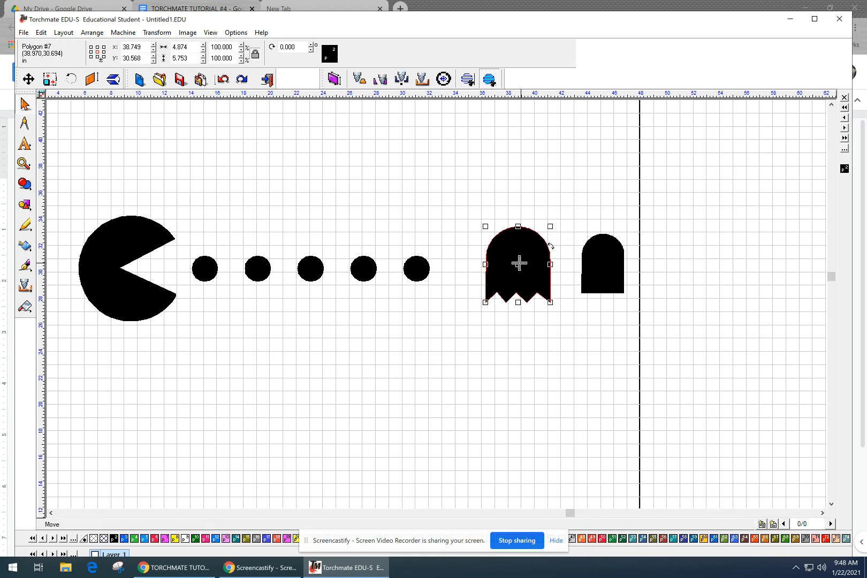
left_click_drag(518, 263, 489, 266)
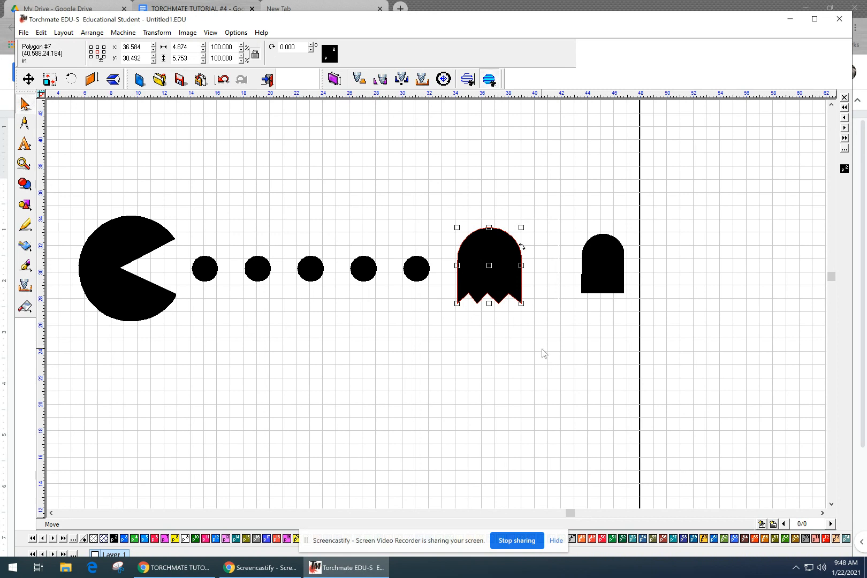
left_click(544, 352)
left_click_drag(569, 207, 636, 338)
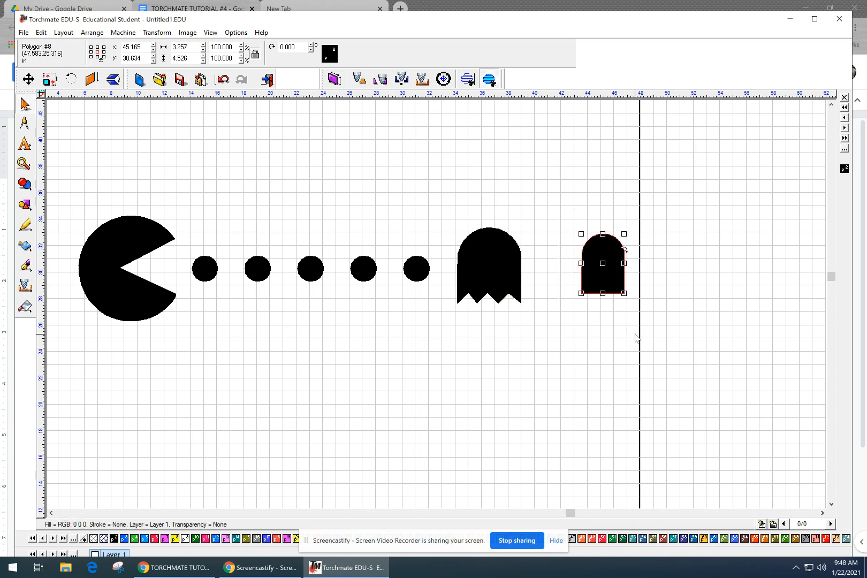
key("Delete")
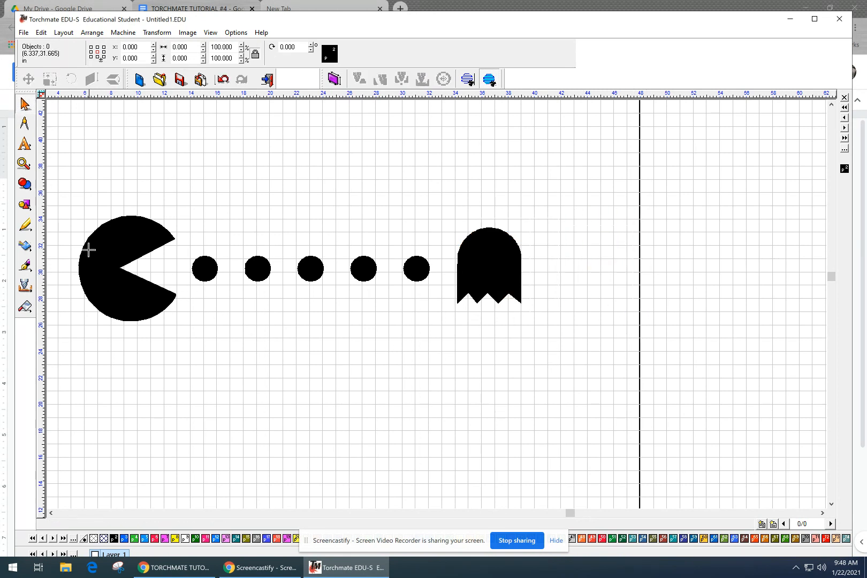
Draw an eye circle of about 0.72 inch radius beyond the ghost's right side, and place a duplicate beside it
left_click(25, 206)
left_click(55, 209)
mouse_move(534, 256)
left_mouse_down()
mouse_move(559, 271)
mouse_move(545, 265)
left_mouse_up()
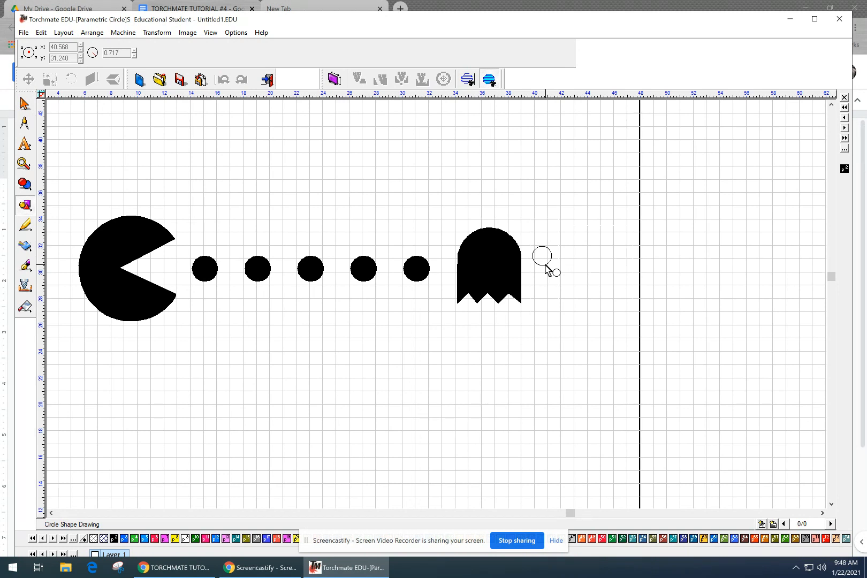
left_click_drag(546, 265, 546, 266)
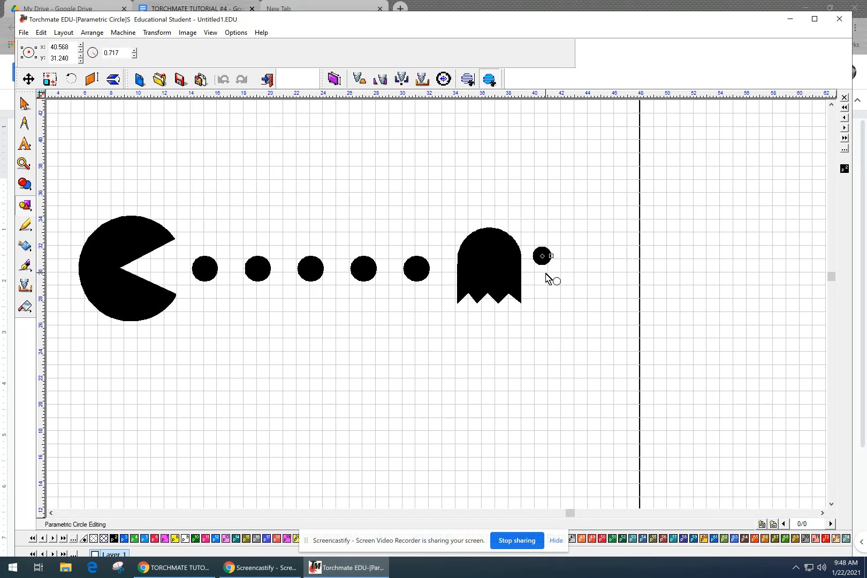
key("ctrl+d")
left_click_drag(555, 242, 531, 274)
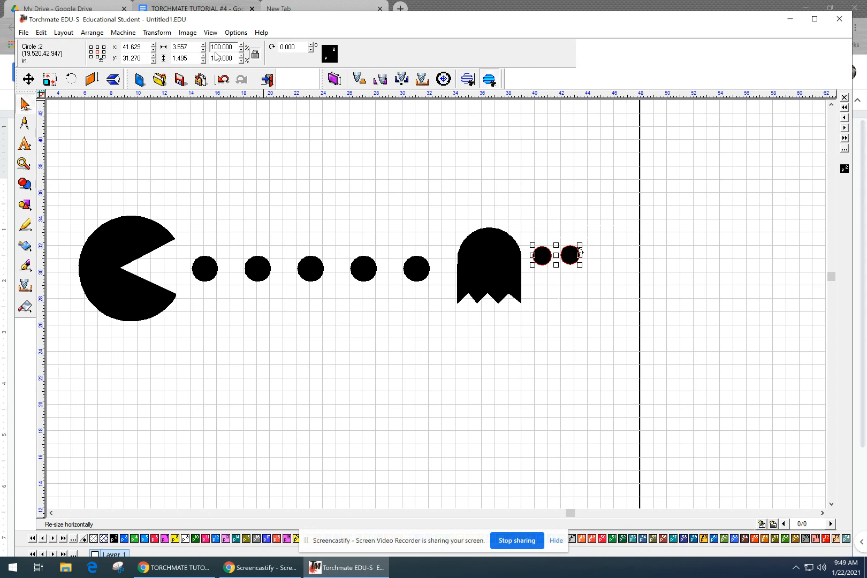
Show the shapes as outlines, level the two eye circles, and move the pair onto the ghost at about X 36.54, Y 30.94 inches
key("F5")
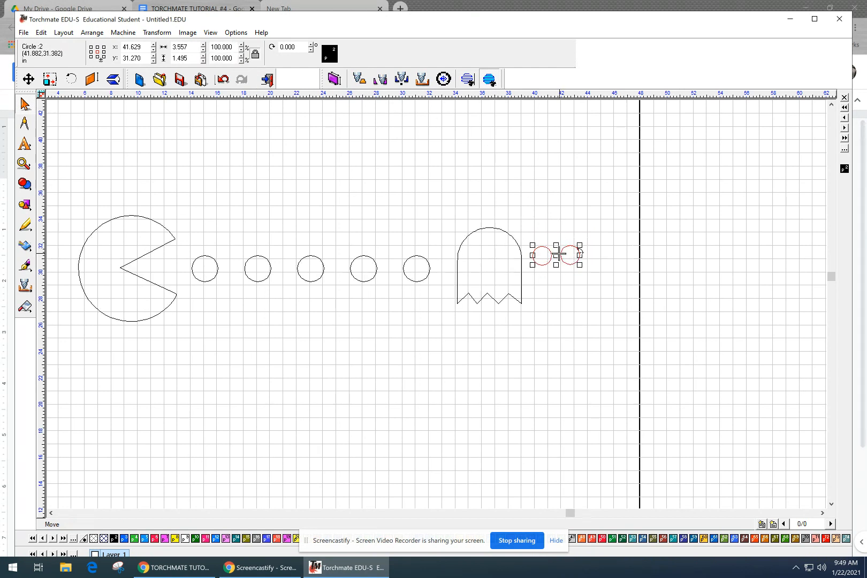
key("h")
left_click_drag(557, 255, 489, 260)
scroll(488, 260, "up", 1)
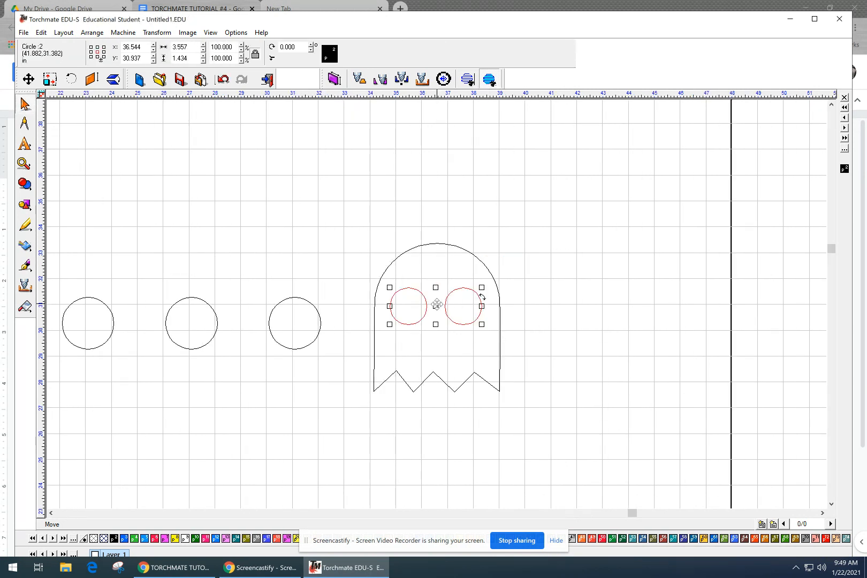
Select both eye circles and shrink the pair proportionally to about 3.07 inches wide and 1.24 inches high
left_click(480, 289)
left_click_drag(479, 285, 385, 340)
left_click_drag(484, 277, 390, 345)
left_click_drag(356, 276, 505, 331)
left_click_drag(478, 292, 471, 297)
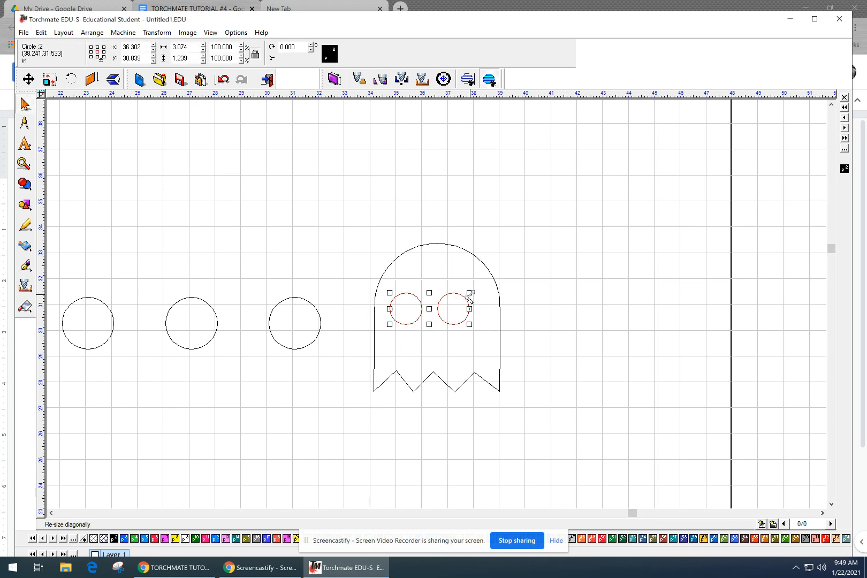
Nudge the pair of eyes to the middle of the ghost's head, at about X 36.53, Y 30.98 inches
key("Right")
key("Right")
key("Right")
key("Right")
key("Up")
key("Up")
key("Up")
key("Up")
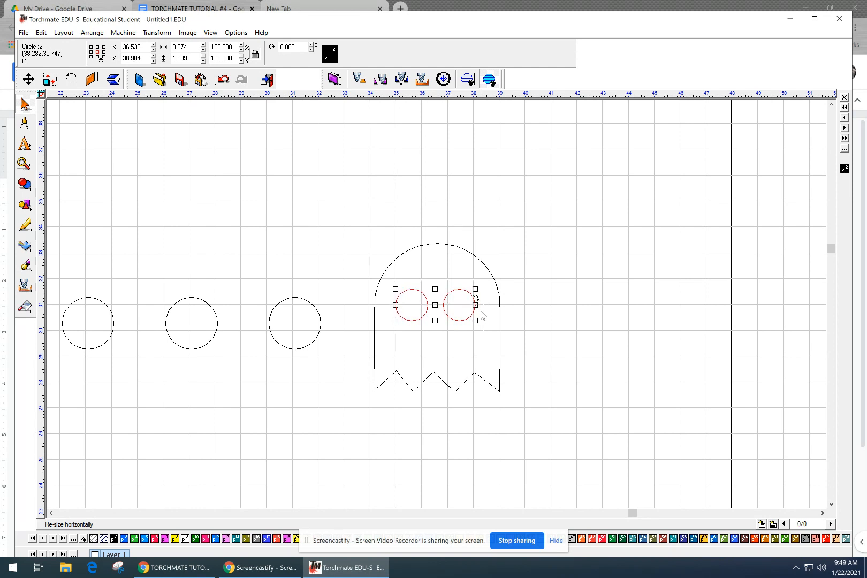
left_click(511, 288)
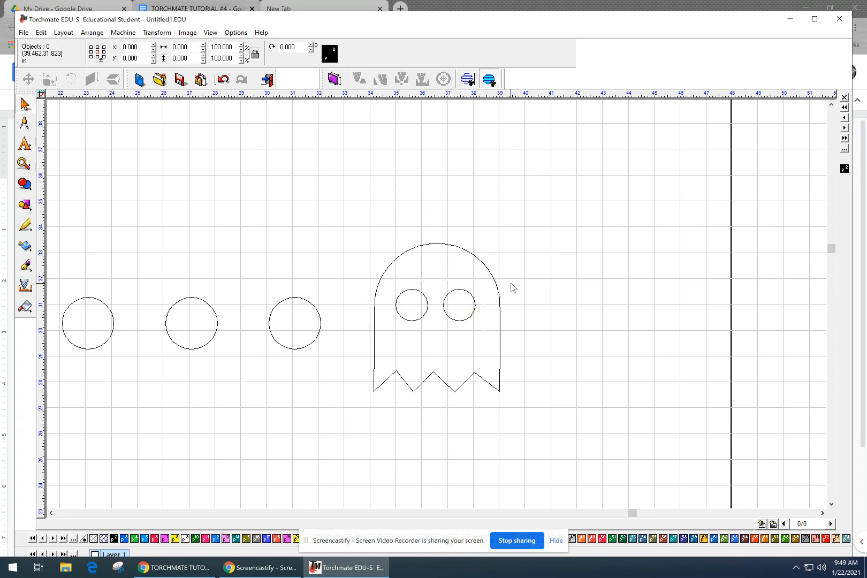
Show the shapes filled and combine the ghost with its two eyes using Make Path, cutting the eyes out of the body
left_click(208, 33)
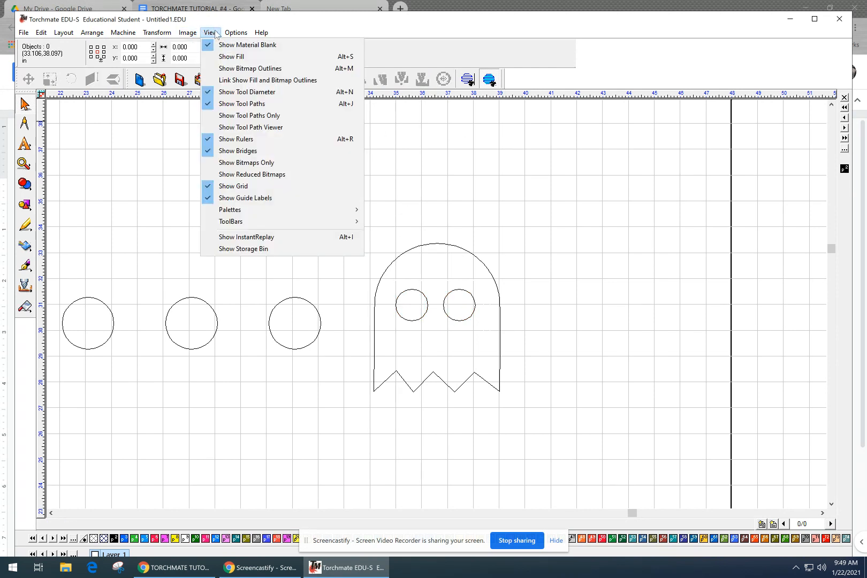
left_click(225, 56)
left_click_drag(336, 162, 553, 484)
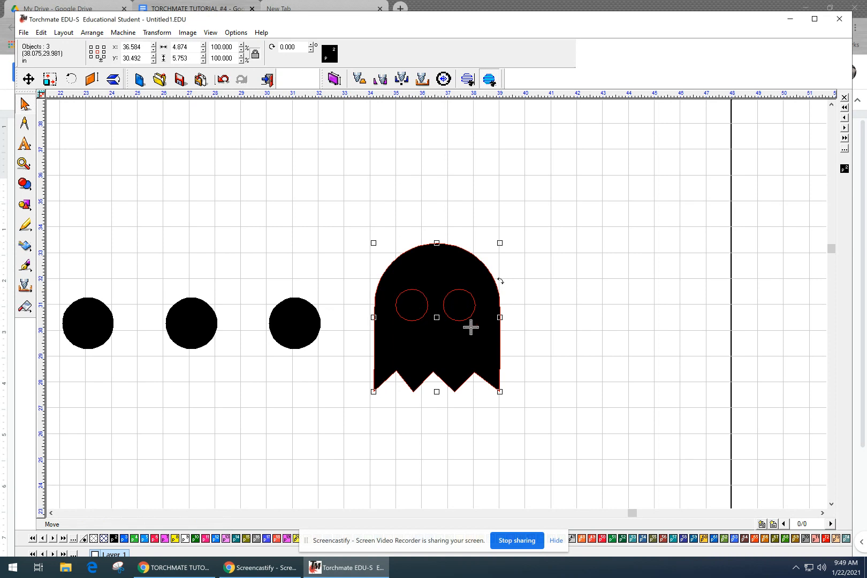
left_click(90, 32)
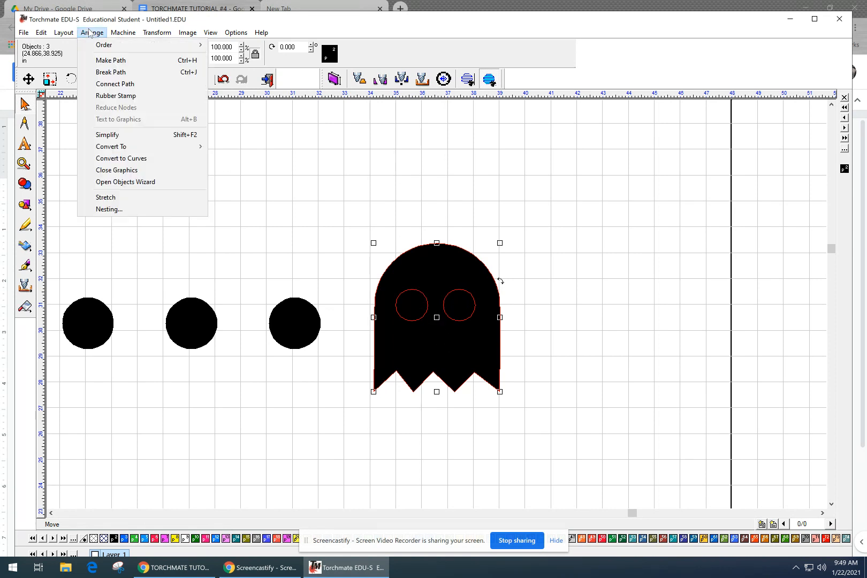
left_click(101, 60)
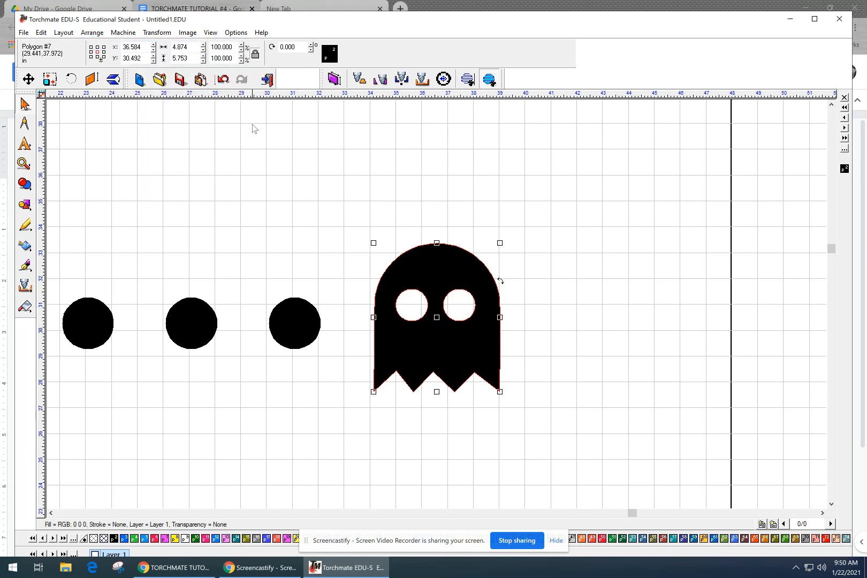
left_click(503, 207)
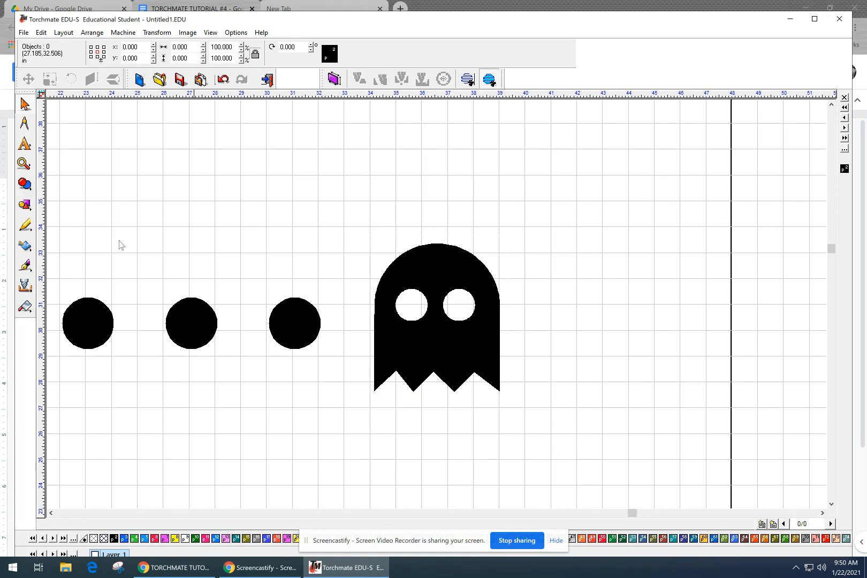
Draw a pupil circle of about 0.25 inch radius inside the ghost's left eye, centred at about X 35.34, Y 31.00 inches
left_click(26, 205)
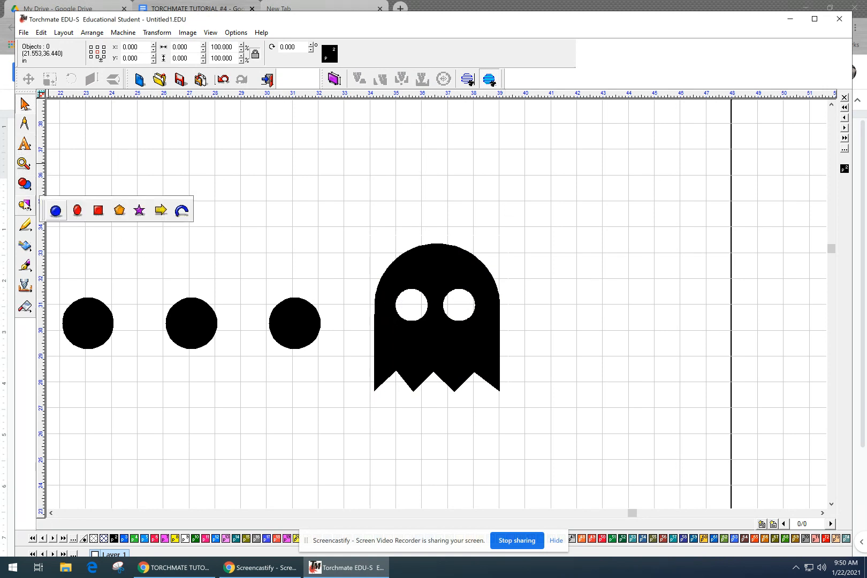
left_click(56, 210)
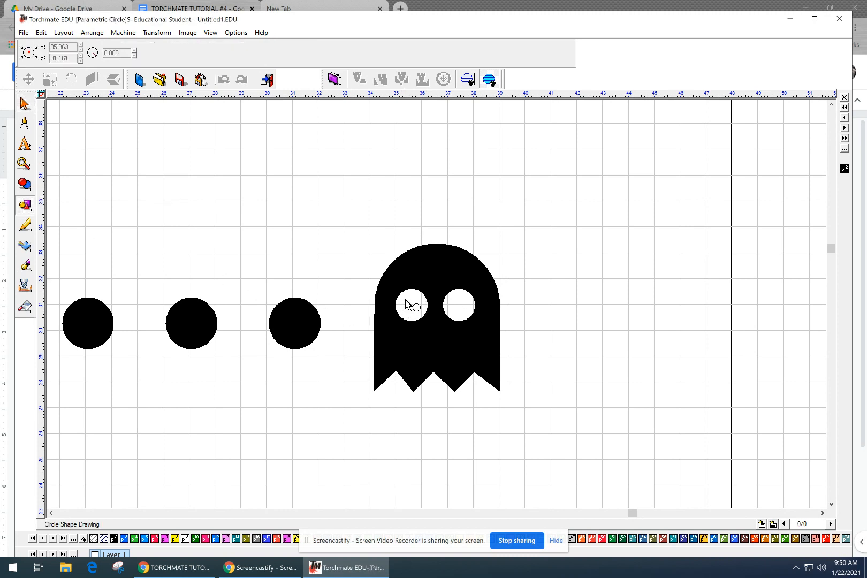
left_click_drag(408, 305, 407, 314)
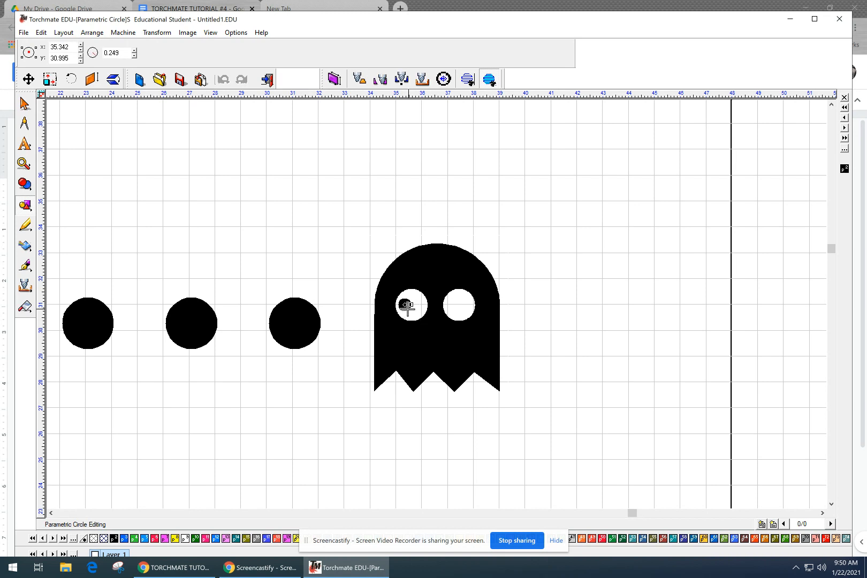
scroll(407, 306, "up", 2)
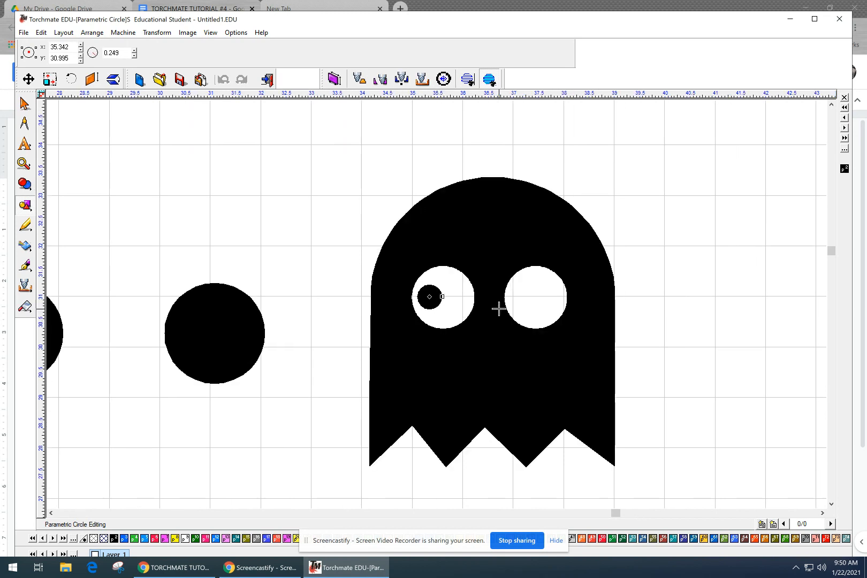
Nudge the pupil to the outer edge of the ghost's left eye, at about X 35.18 inches
left_click(25, 104)
key("Left")
key("Left")
key("Left")
key("Left")
key("Left")
key("Left")
key("Left")
key("Left")
key("Left")
key("Left")
key("Left")
key("Left")
key("Left")
key("Left")
key("Left")
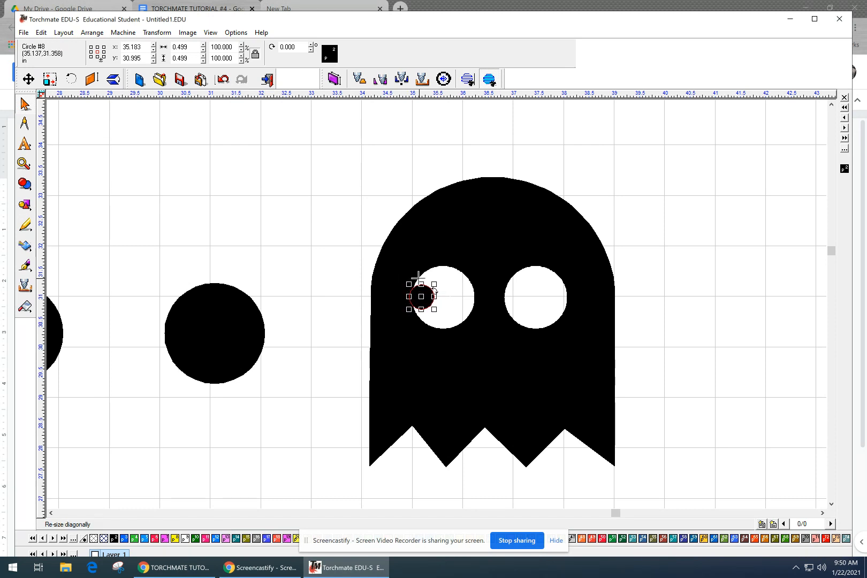
Duplicate the pupil and place the copy on the left edge of the right eye, at about X 37.02, Y 30.98 inches
key("ctrl+d")
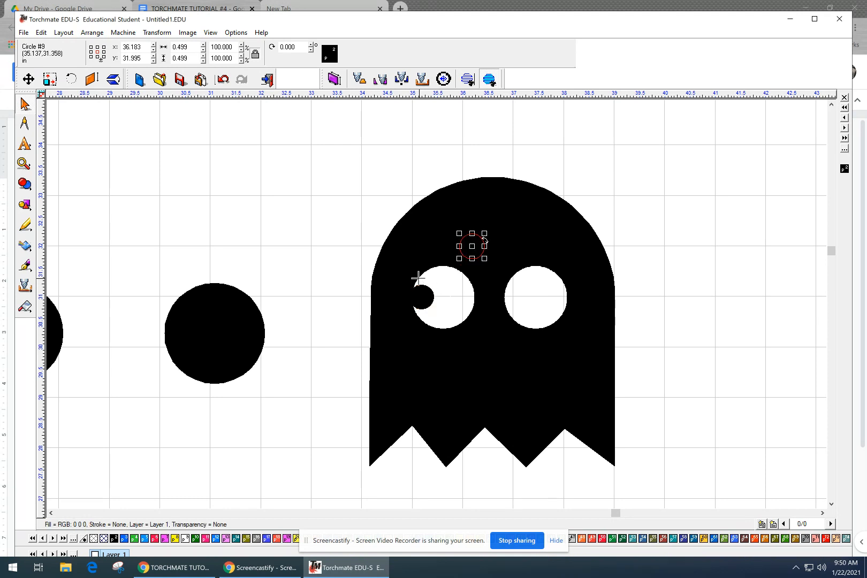
left_click_drag(473, 244, 515, 297)
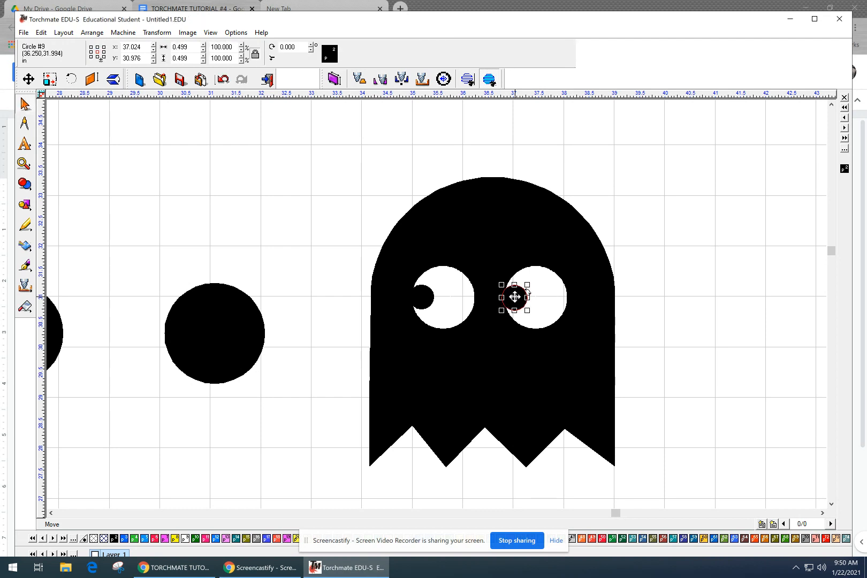
left_click(638, 270)
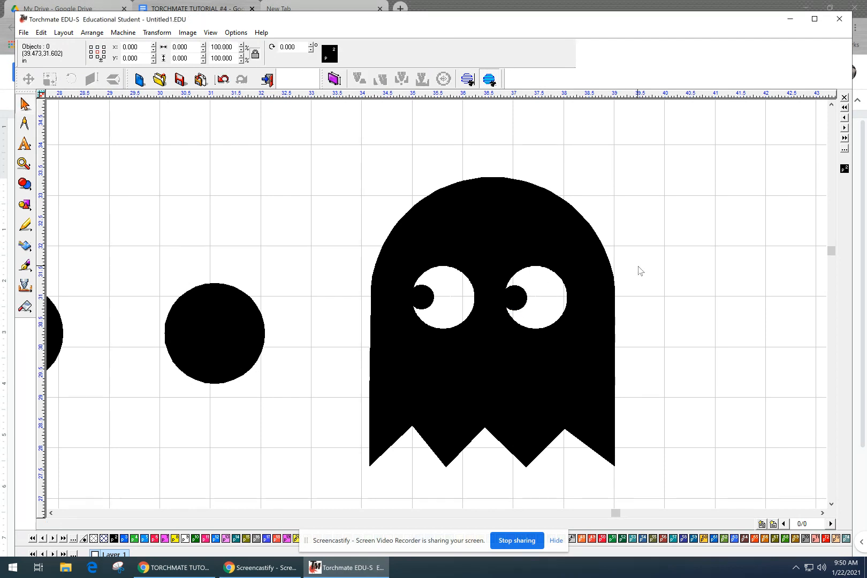
left_click(513, 300)
left_click(495, 277)
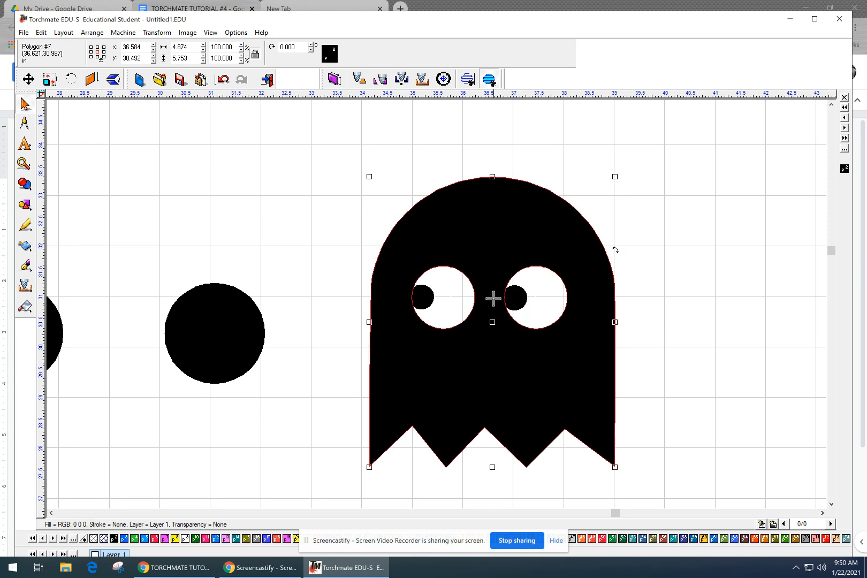
left_click(513, 298)
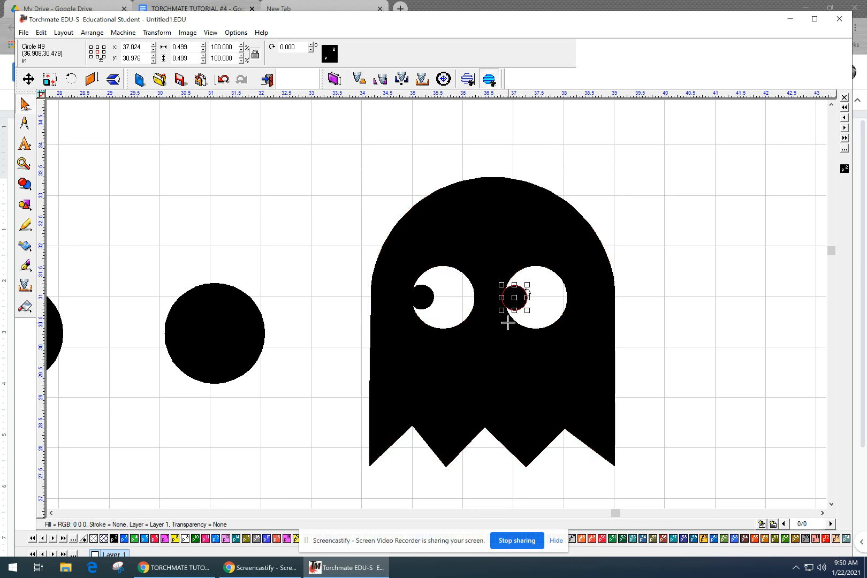
left_click(507, 323)
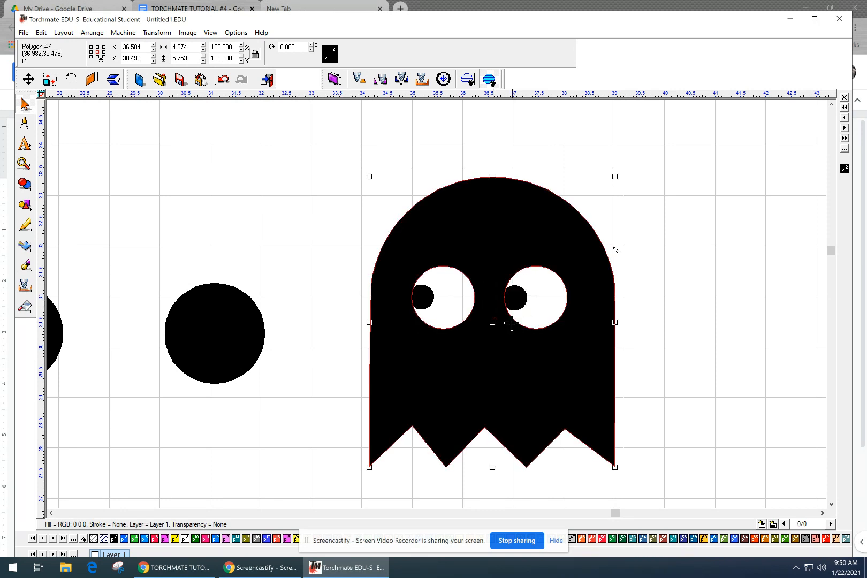
left_click(472, 137)
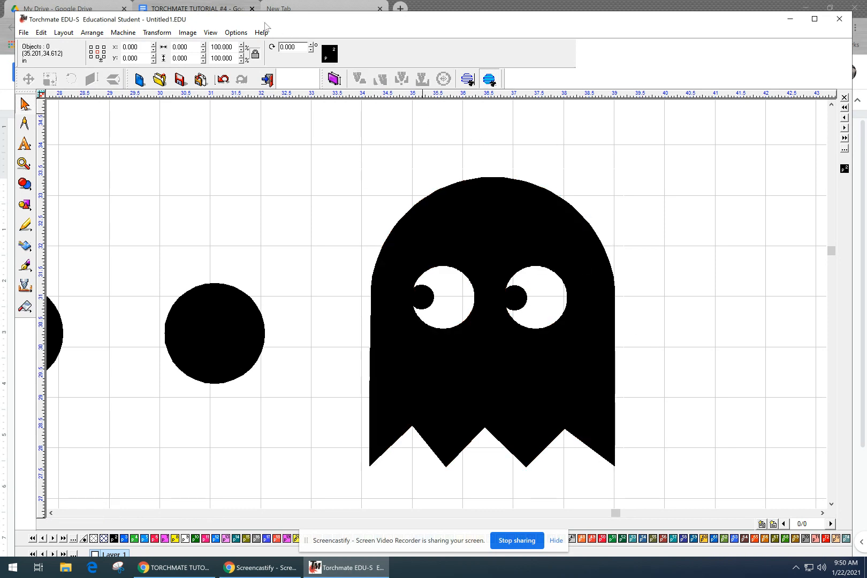
Turn off the fill display and weld the right eye's pupil to the ghost body
left_click(236, 32)
mouse_move(210, 32)
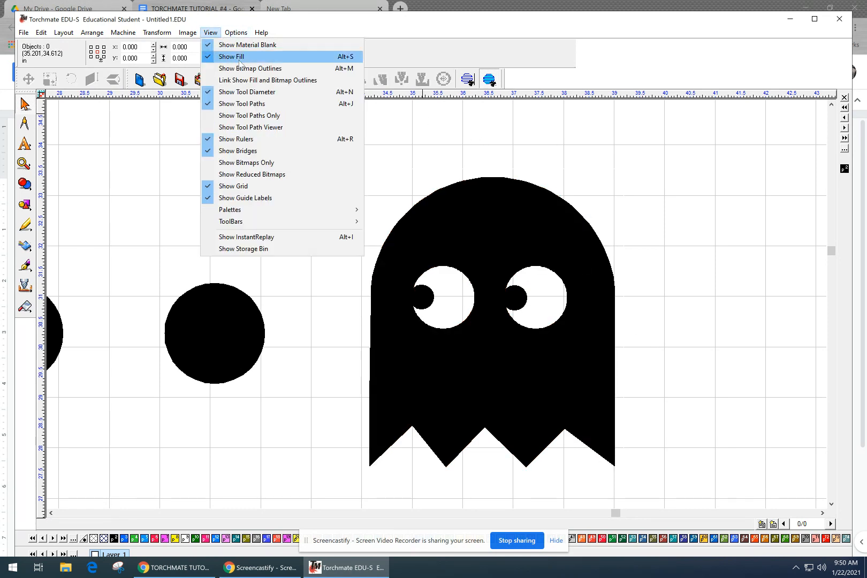
left_click(239, 57)
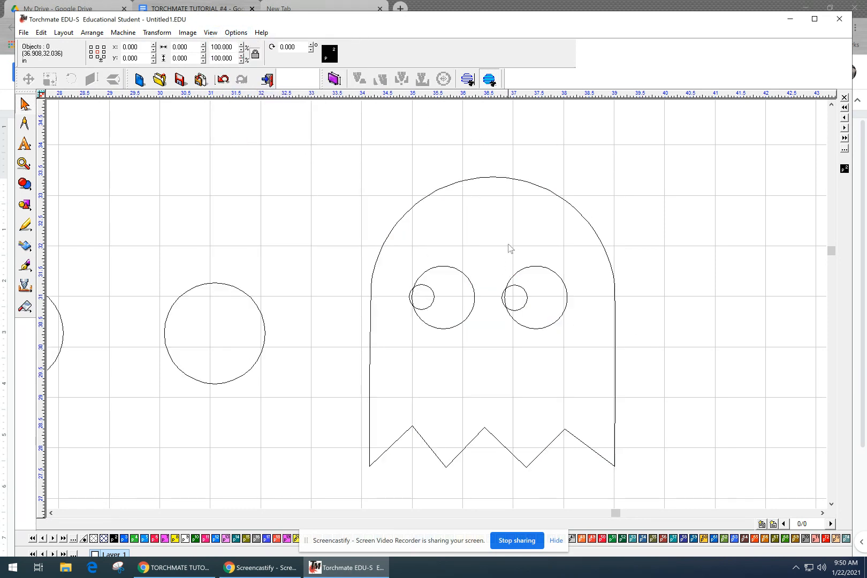
left_click(521, 267)
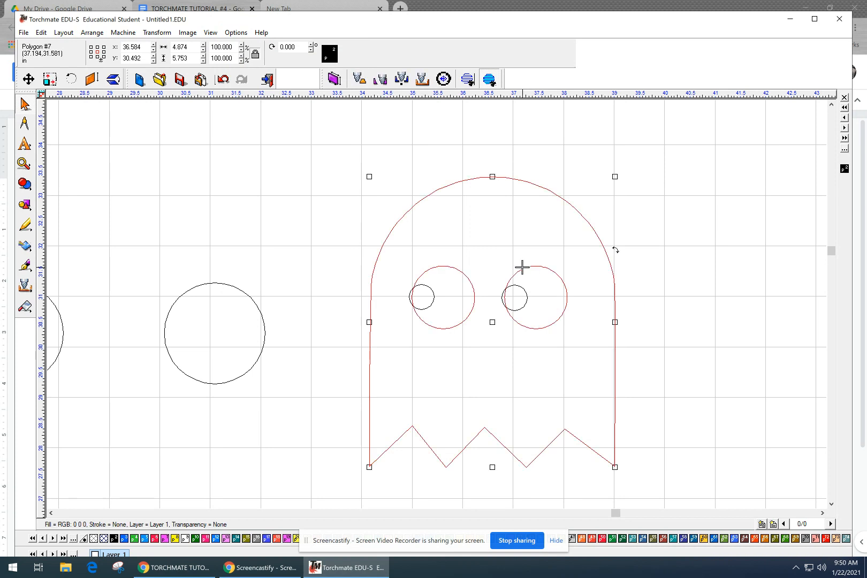
left_click(526, 301)
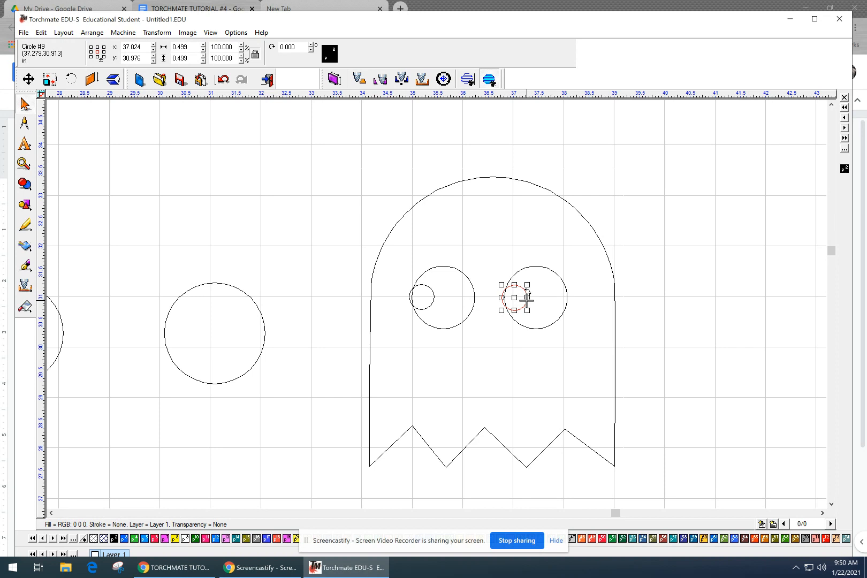
left_click(524, 268, "shift")
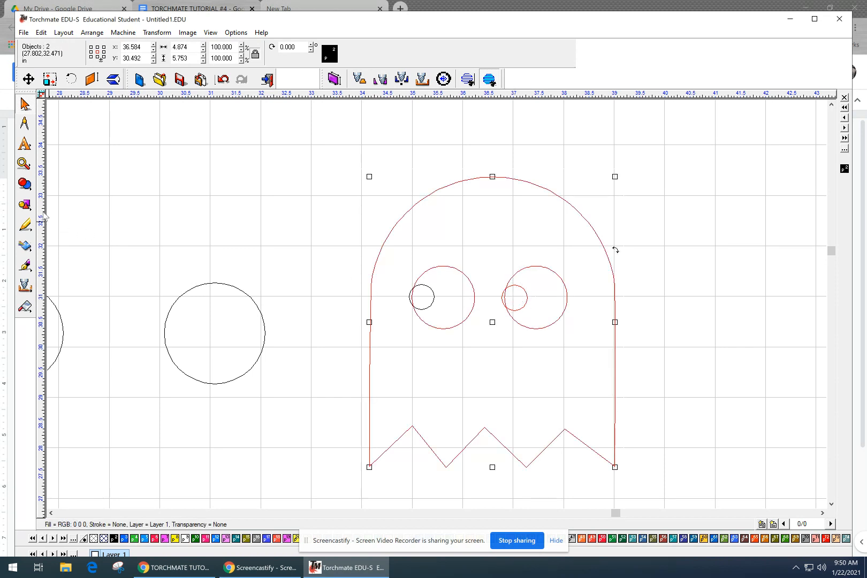
left_click(29, 189)
left_click(55, 189)
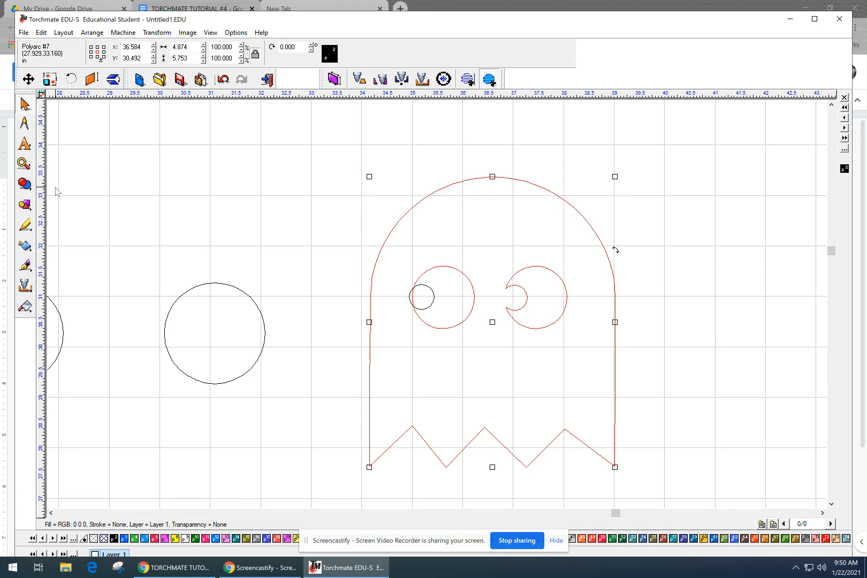
left_click(224, 220)
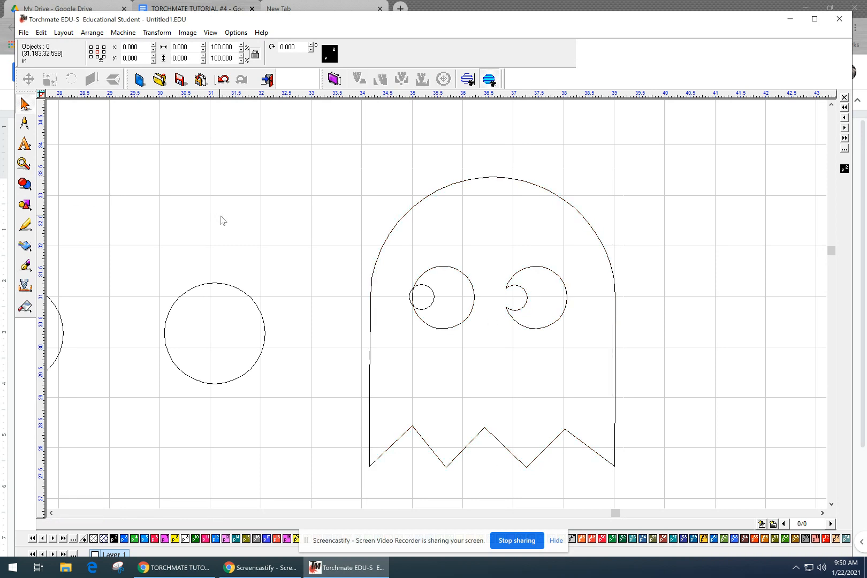
Move the left pupil to the middle of its eye, at about X 35.59, Y 30.96 inches
left_click(425, 269)
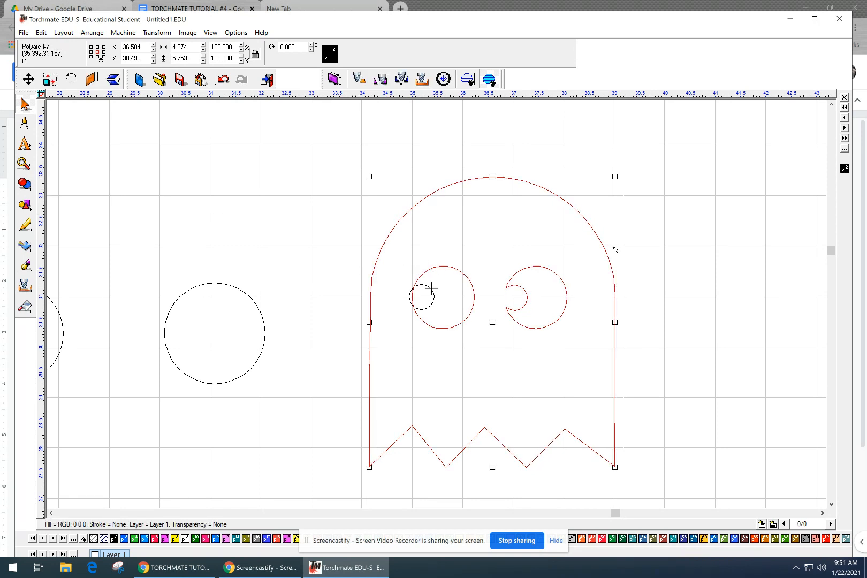
double_click(323, 208)
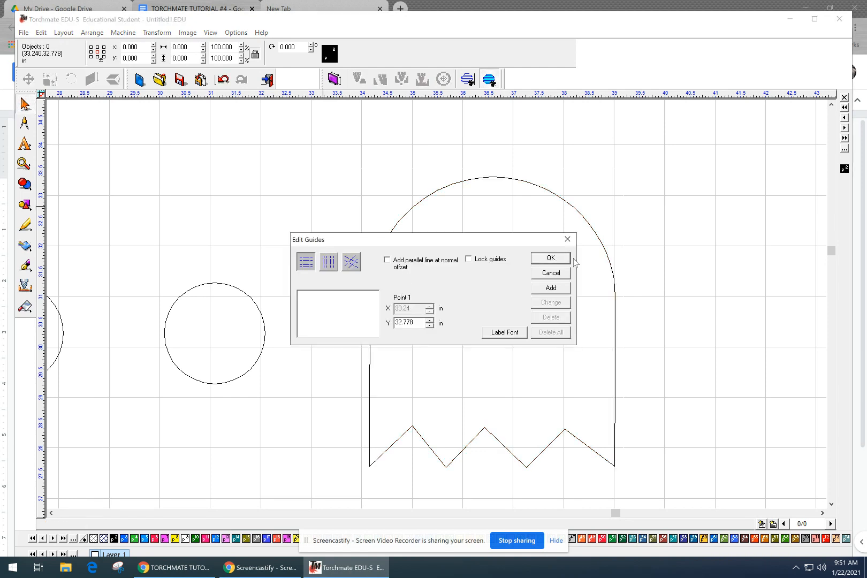
left_click(567, 239)
left_click(427, 290)
left_click_drag(422, 296, 442, 298)
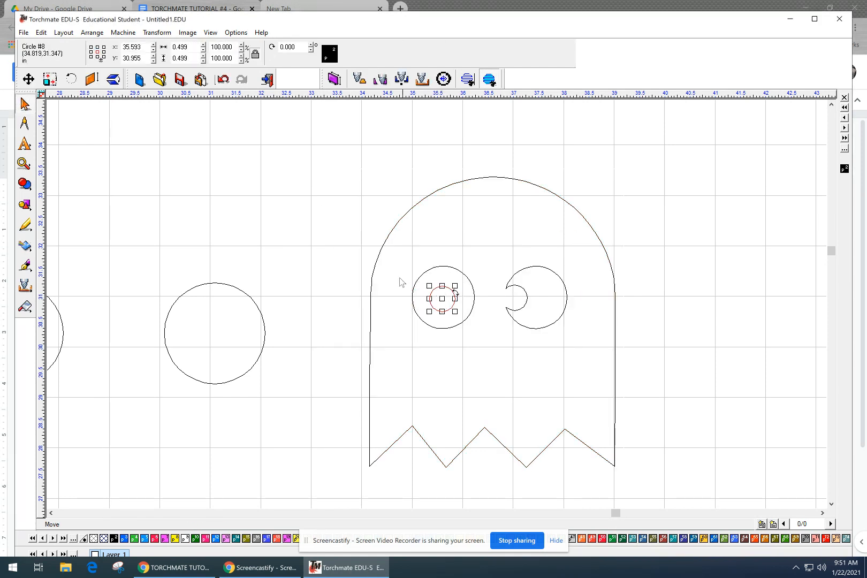
Display the shapes filled again and view the whole Pacman drawing
left_click(367, 241)
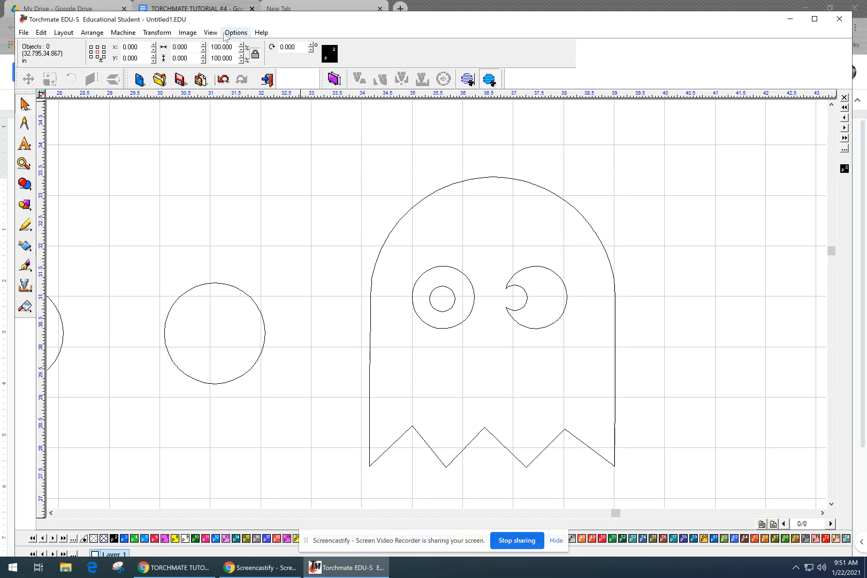
key("F5")
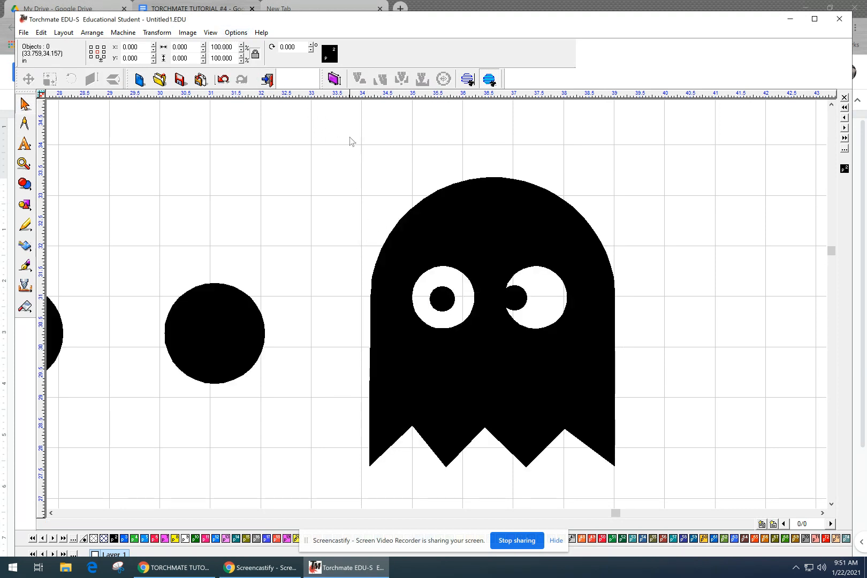
scroll(449, 351, "down", 1)
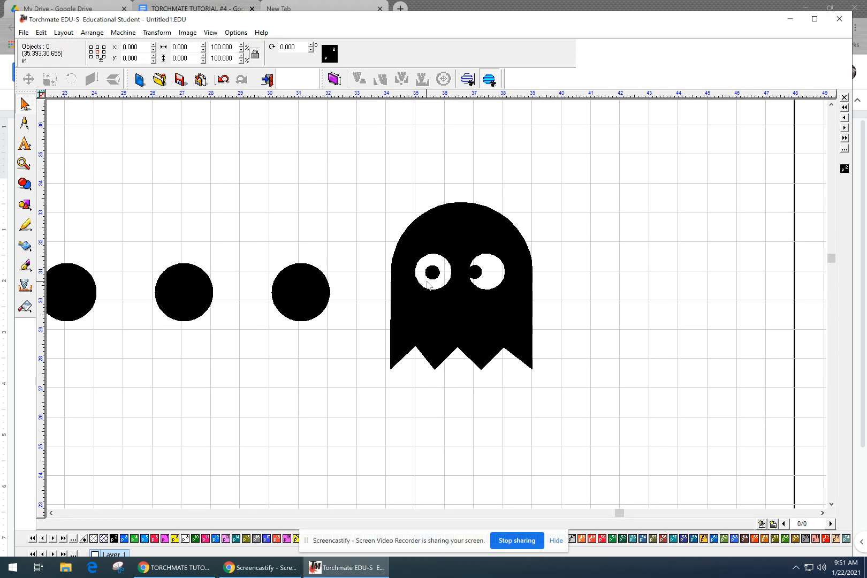
scroll(438, 309, "down", 1)
scroll(438, 309, "down", 2)
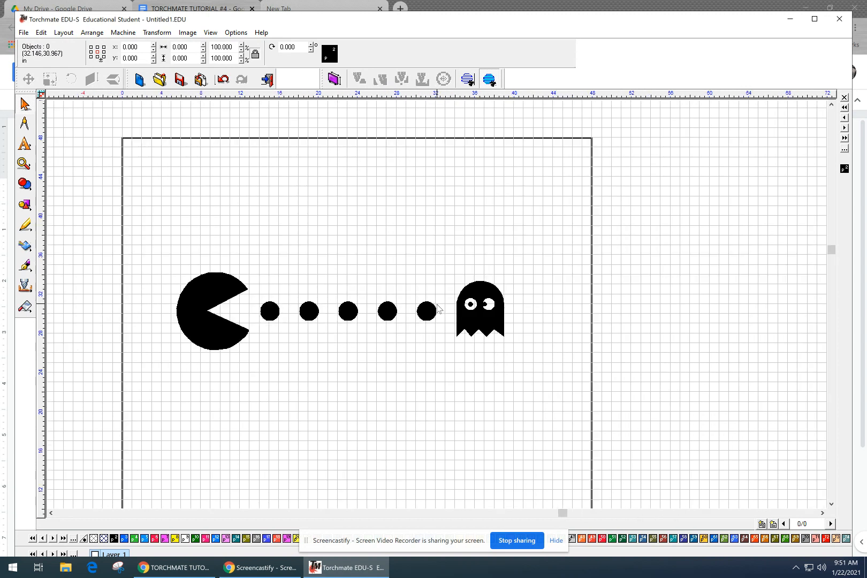
Move the left pupil onto the left edge of its eye, at about X 35.21, Y 30.99 inches
scroll(424, 302, "up", 2)
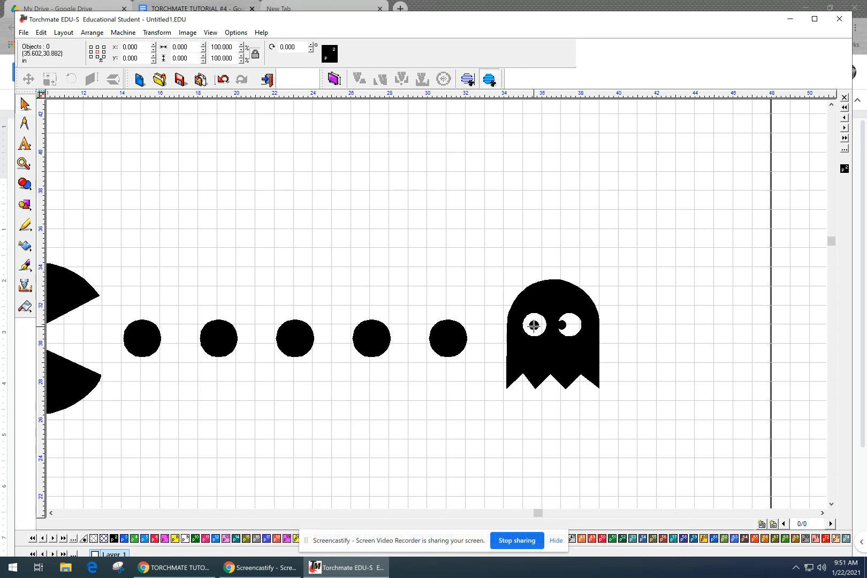
left_click(534, 325)
scroll(534, 325, "up", 2)
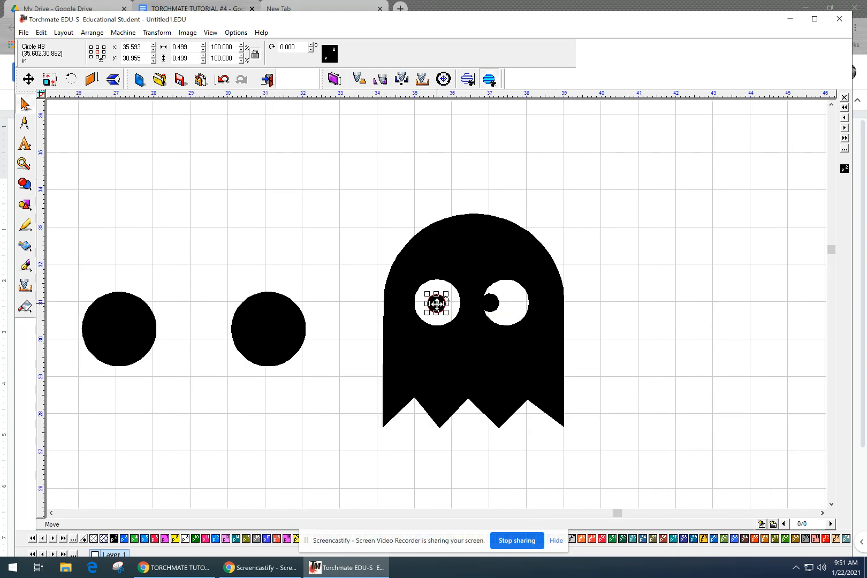
scroll(437, 303, "up", 2)
left_click_drag(245, 261, 219, 259)
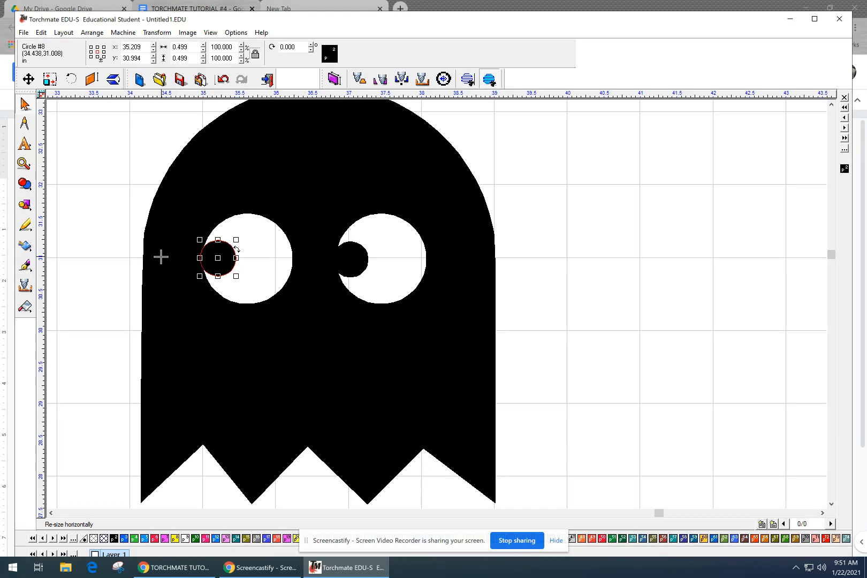
Select the ghost body together with the left pupil and weld them into one shape
left_click(161, 283)
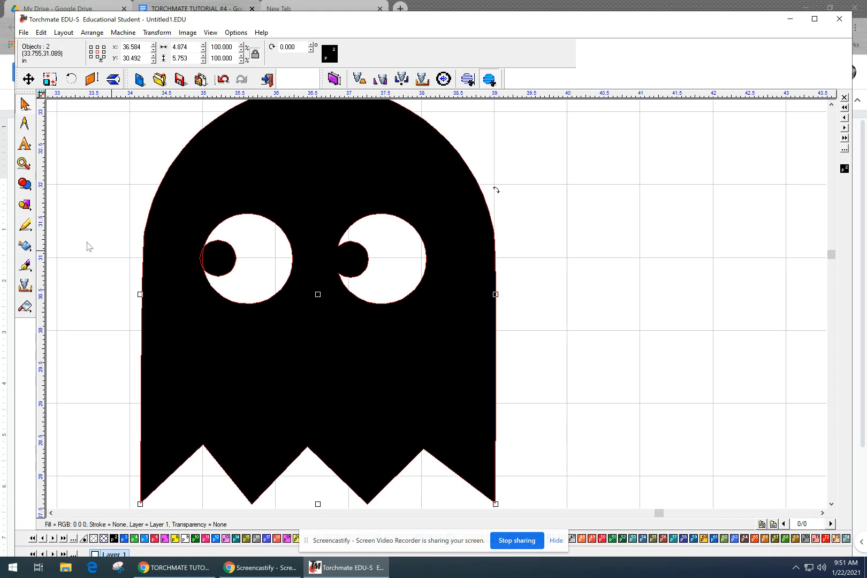
left_click(25, 184)
left_click(60, 193)
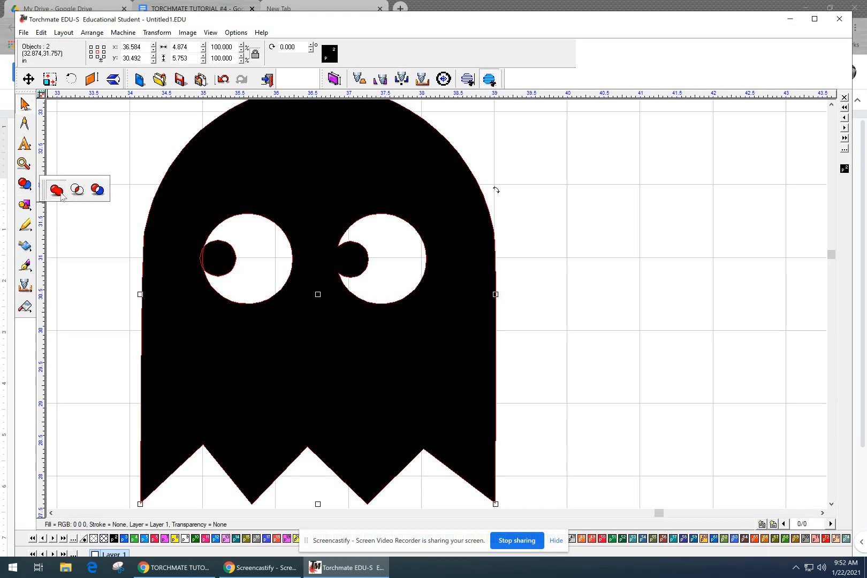
left_click(79, 218)
Examine the complete drawing with the Pacman, the row of pellets and the finished ghost on the plate
scroll(438, 309, "down", 3)
middle_click_drag(292, 315, 560, 333)
scroll(560, 333, "down", 3)
scroll(475, 335, "down", 2)
mouse_move(364, 342)
middle_mouse_down()
mouse_move(432, 360)
mouse_move(409, 358)
mouse_move(440, 370)
mouse_move(444, 385)
middle_mouse_up()
scroll(438, 309, "up", 2)
scroll(438, 308, "down", 2)
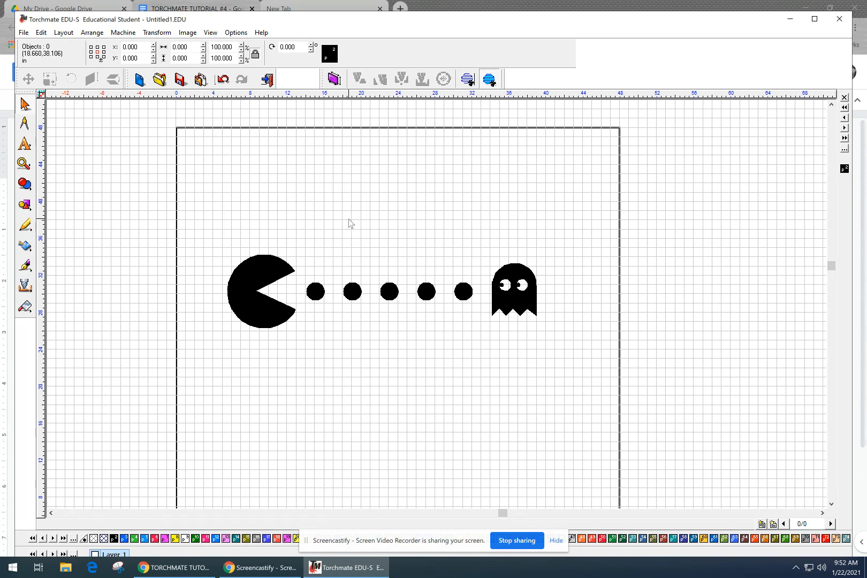
Start saving the drawing under a new name and choose the METAL 2 folder on the P drive as its location
left_click(29, 34)
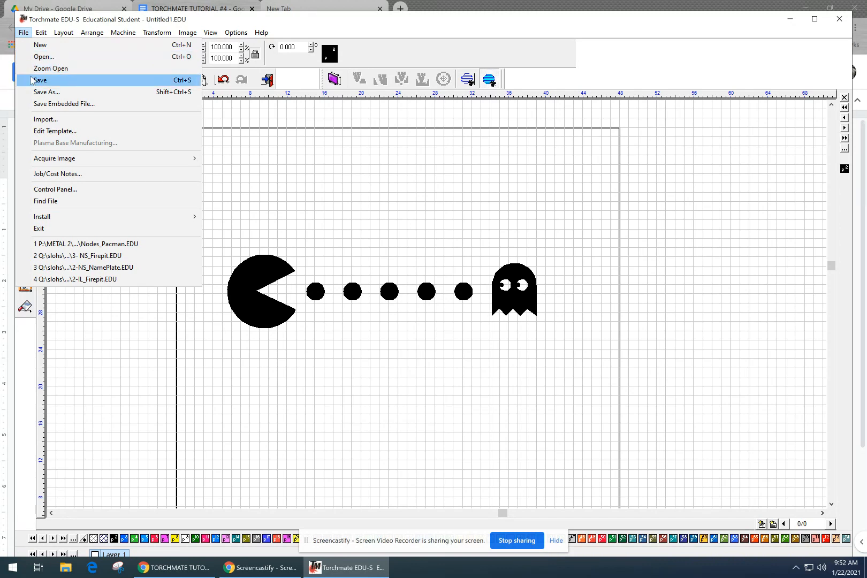
left_click(40, 92)
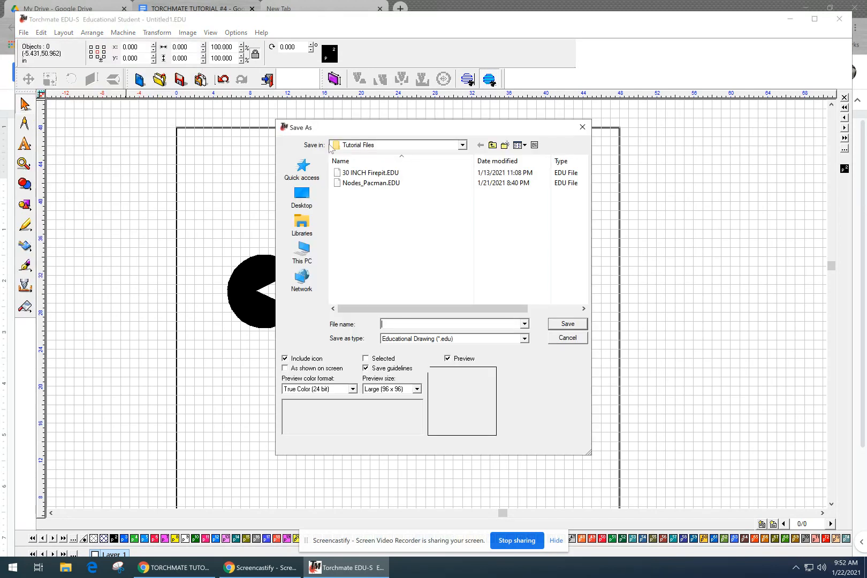
left_click(435, 147)
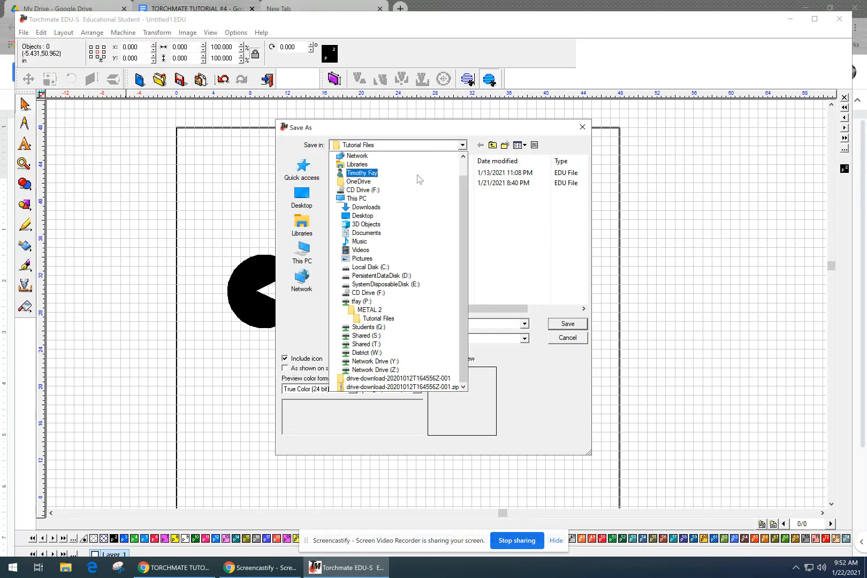
left_click(411, 234)
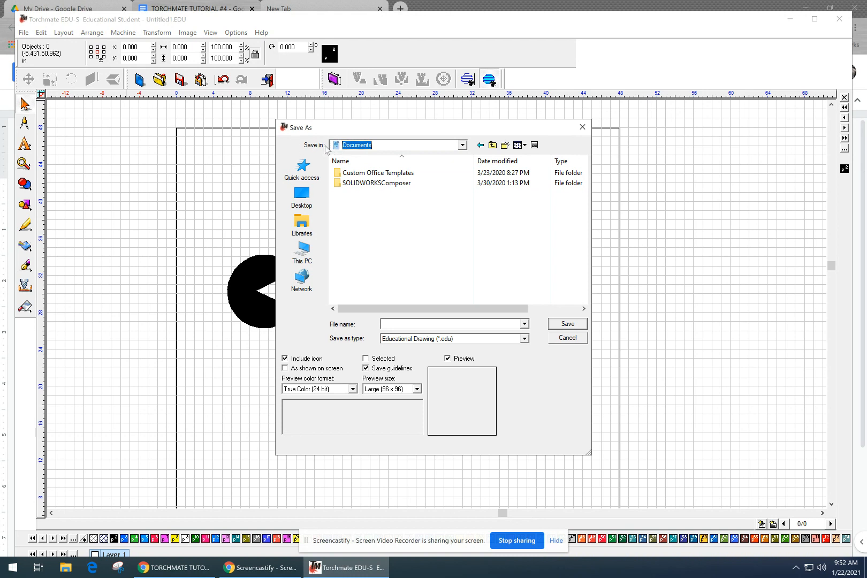
left_click(459, 145)
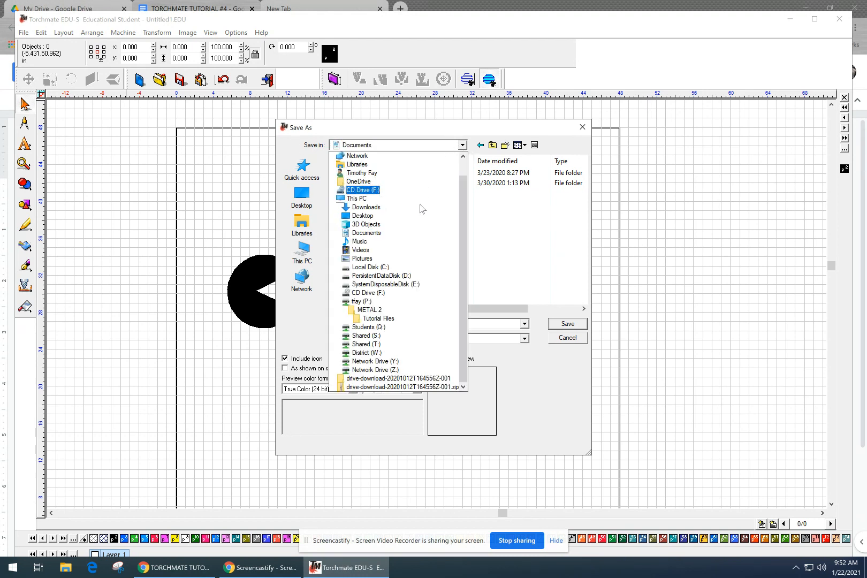
left_click(369, 302)
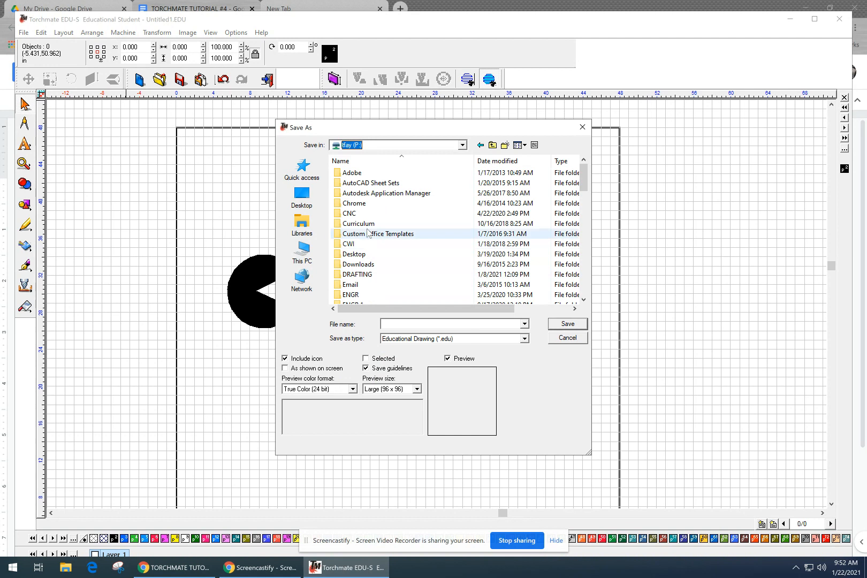
scroll(378, 279, "down", 2)
scroll(377, 275, "down", 4)
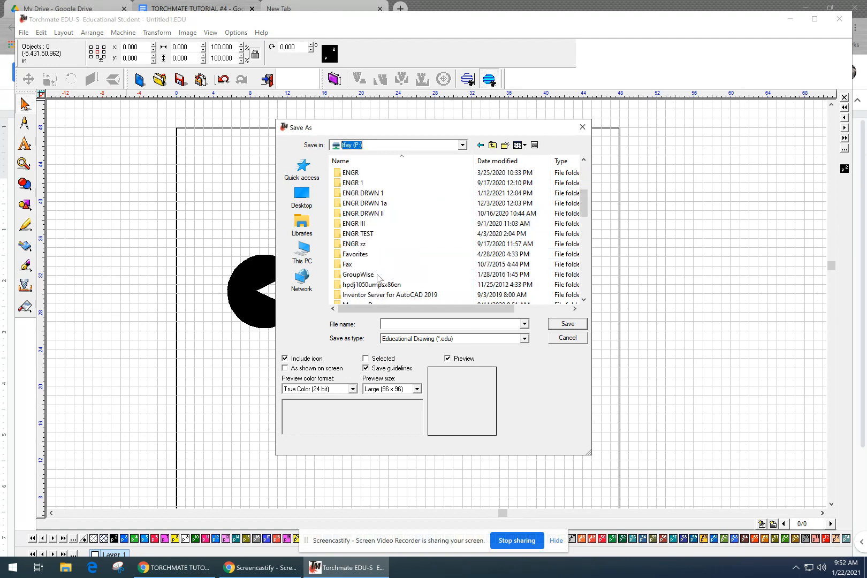
double_click(376, 258)
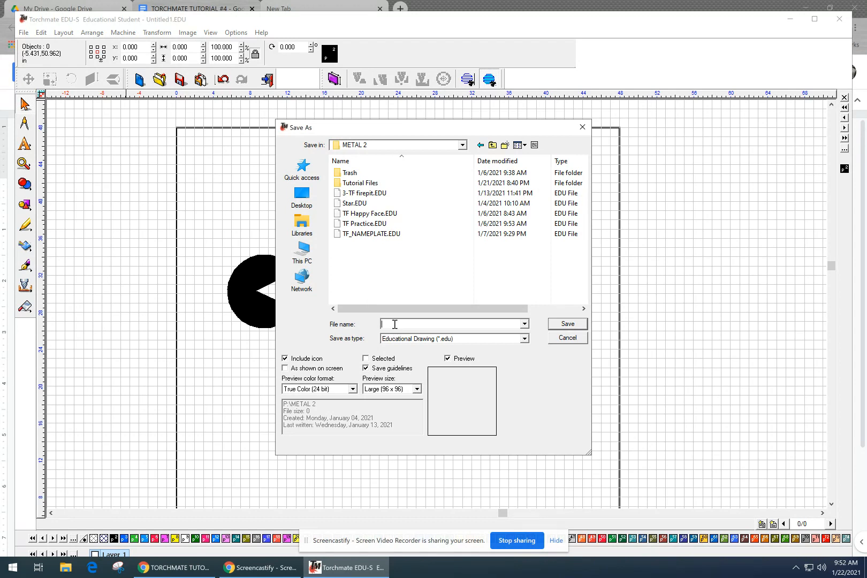
Check the required file name in the tutorial document in Chrome and save the Torchmate drawing as 4-TF_nodes
left_click(206, 9)
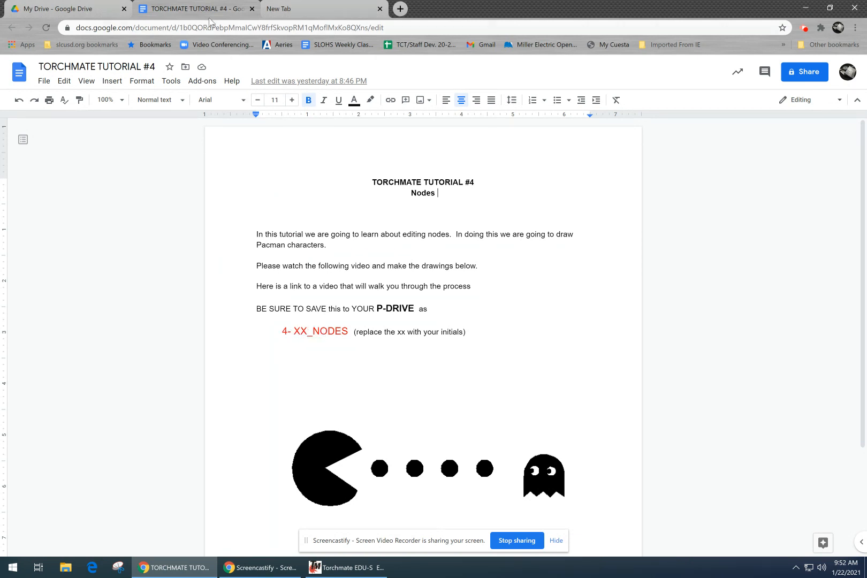
left_click(346, 568)
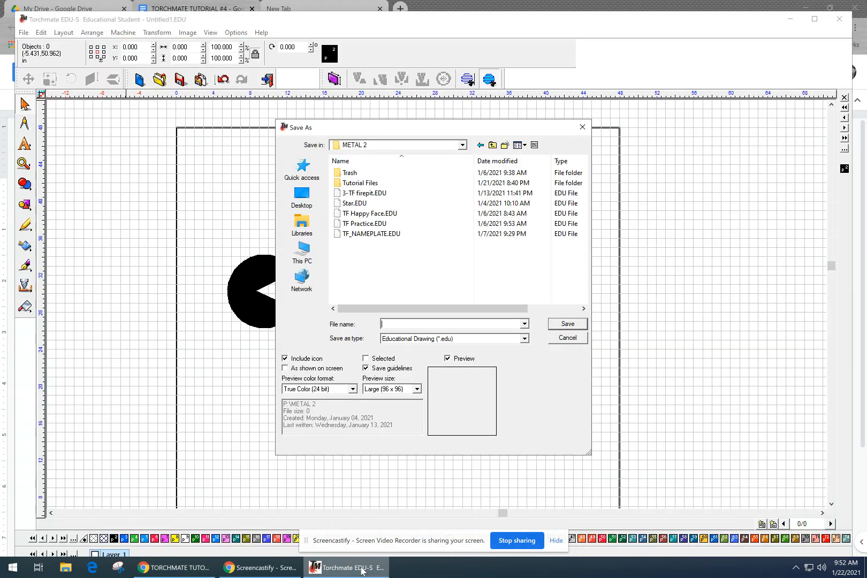
type("4")
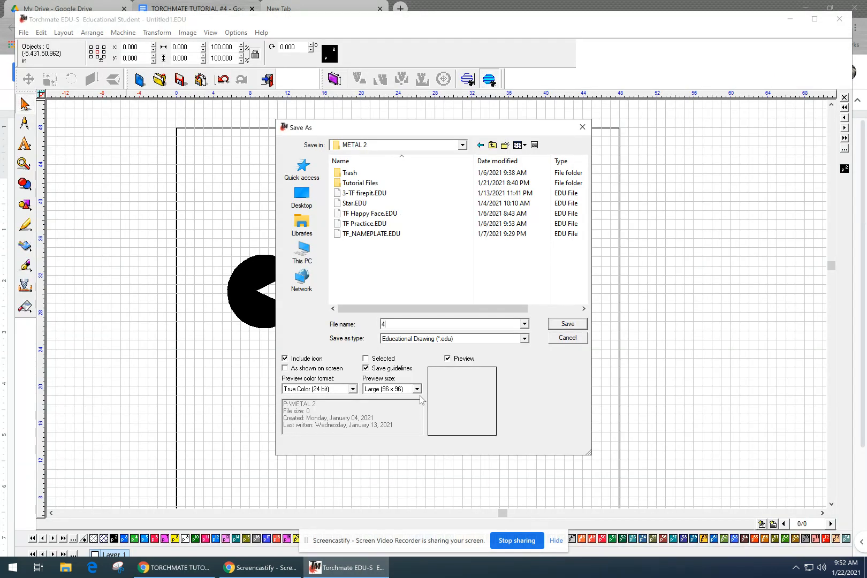
type("-TF")
type("_nodes")
left_click(567, 324)
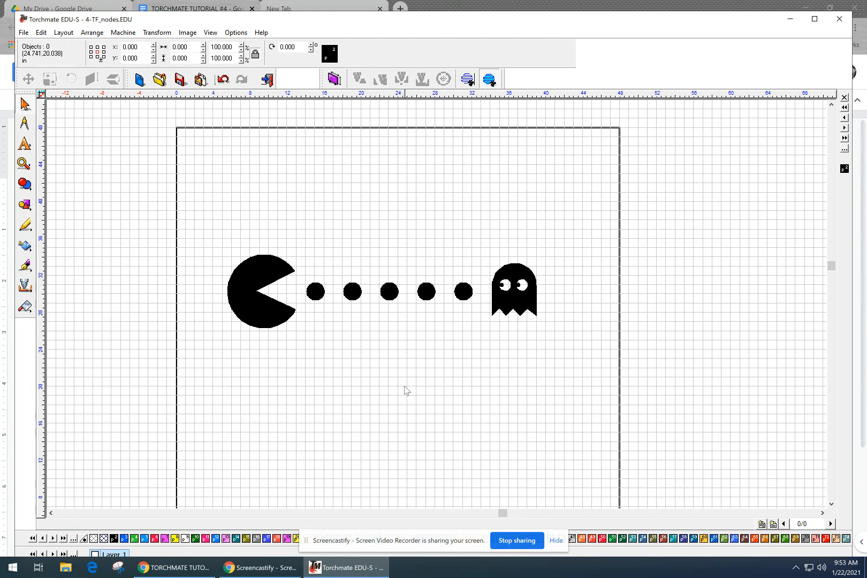
Draw a rectangle about 10.08 by 8.92 inches on the plate below the Pacman row
left_click(24, 205)
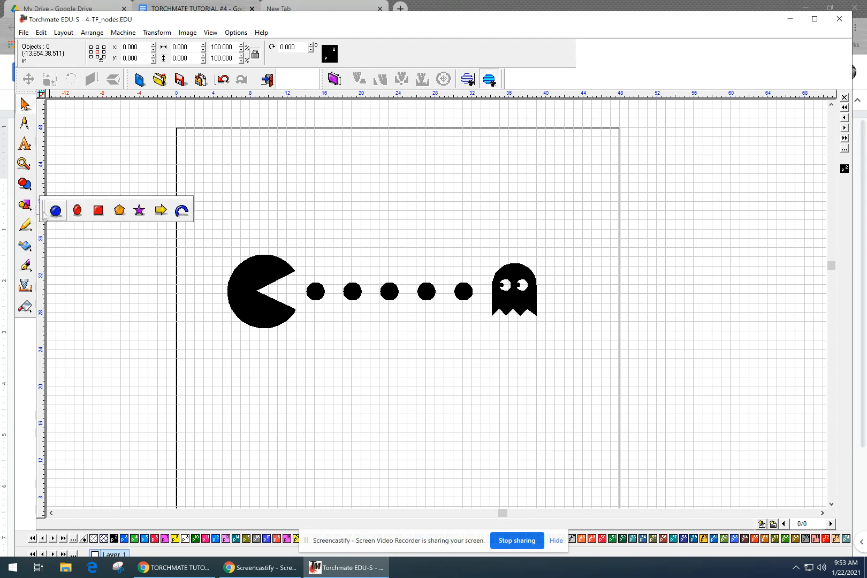
left_click(98, 210)
left_click_drag(375, 393, 469, 475)
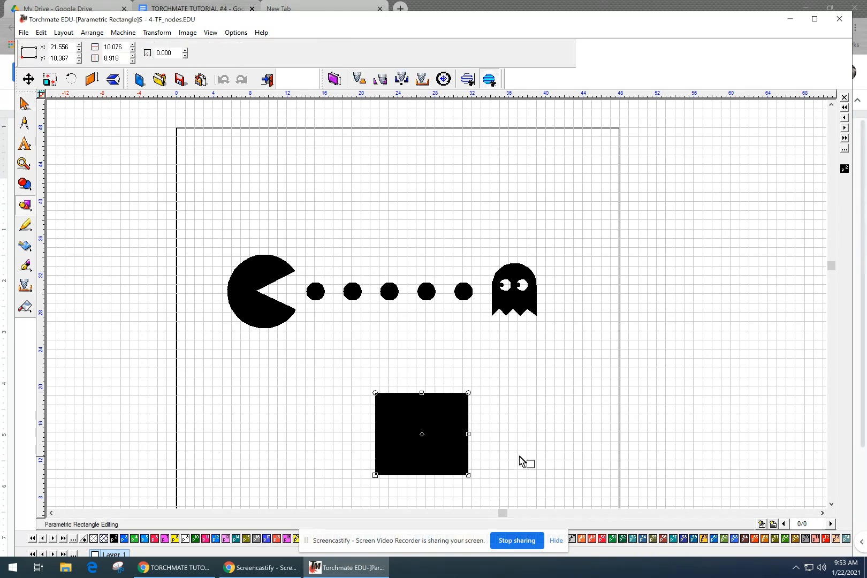
mouse_move(444, 421)
middle_mouse_down()
mouse_move(440, 378)
mouse_move(411, 331)
middle_mouse_up()
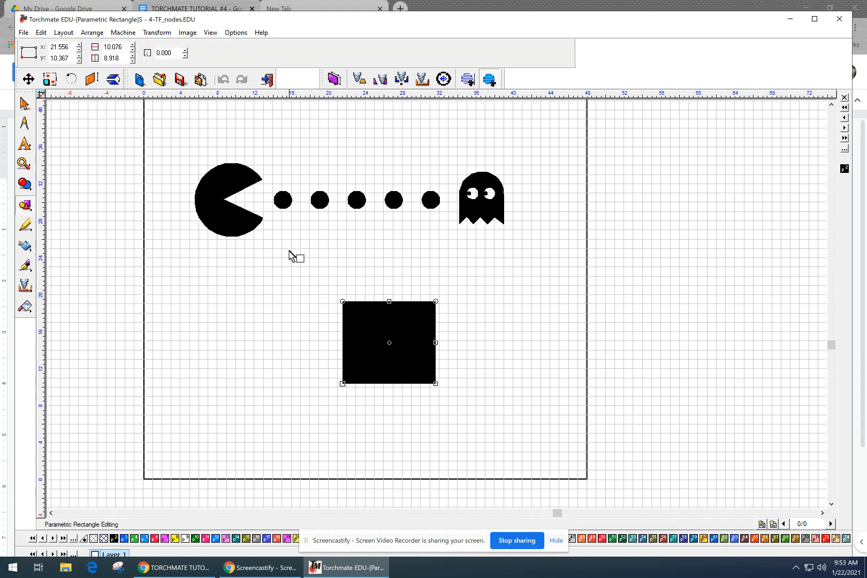
Convert the new rectangle to a polyarc and deselect it
left_click(94, 34)
mouse_move(70, 35)
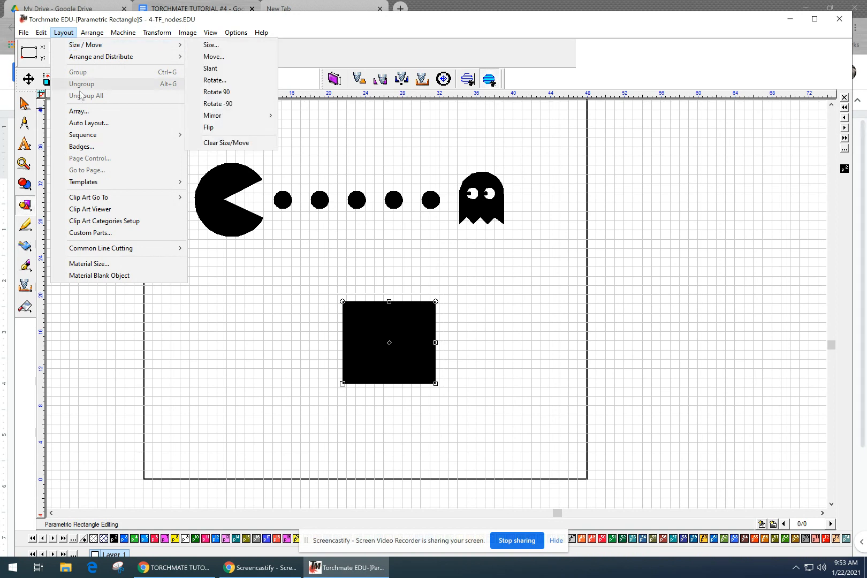
mouse_move(117, 150)
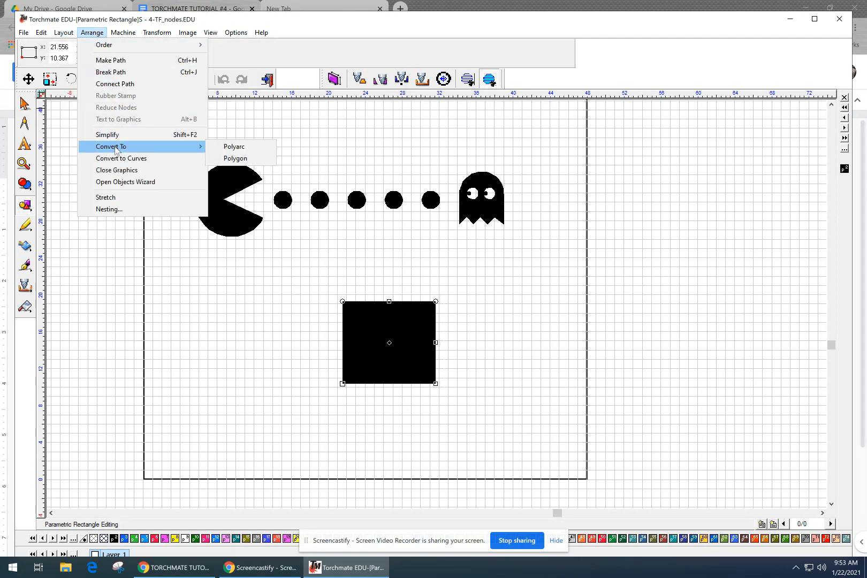
left_click(223, 151)
left_click(316, 313)
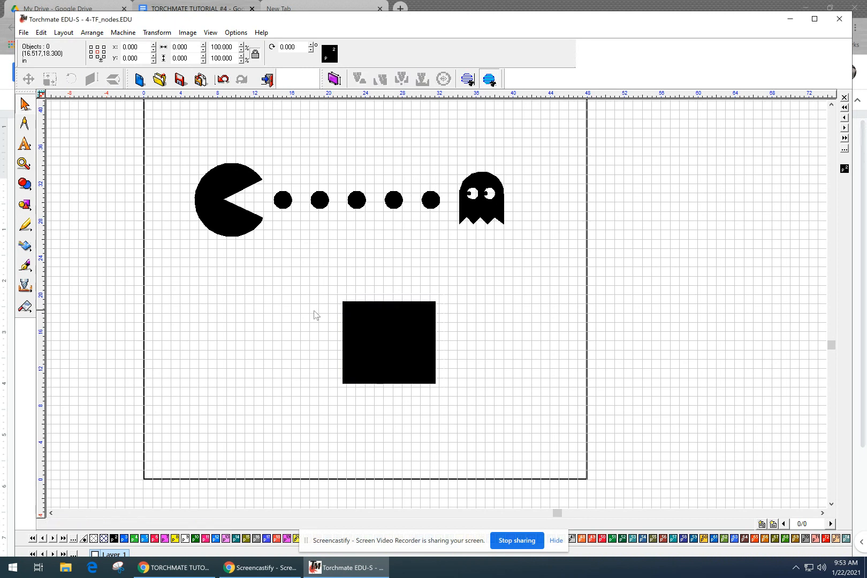
Edit the rectangle's nodes and move its upper-right corner node to about X 26.19, Y 24.03 inches
double_click(351, 304)
left_click_drag(436, 301, 392, 279)
left_click(393, 280)
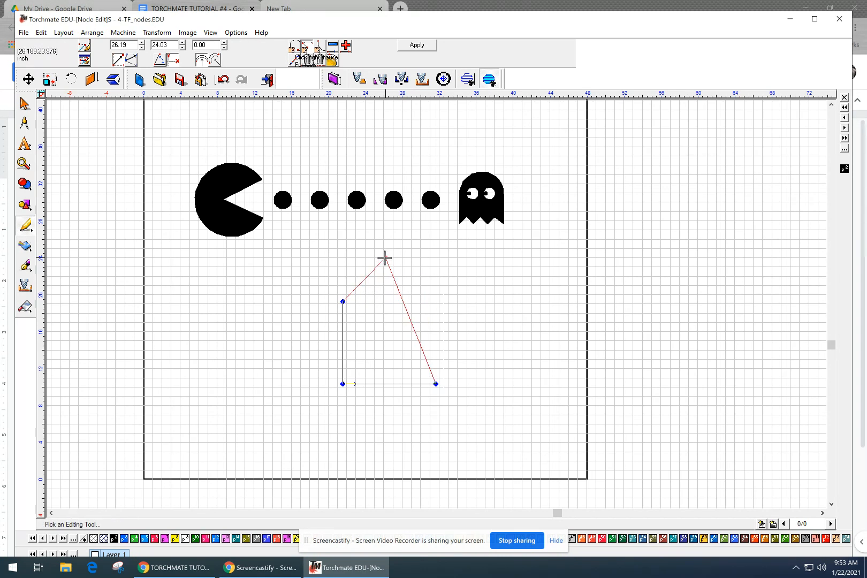
scroll(389, 251, "up", 1)
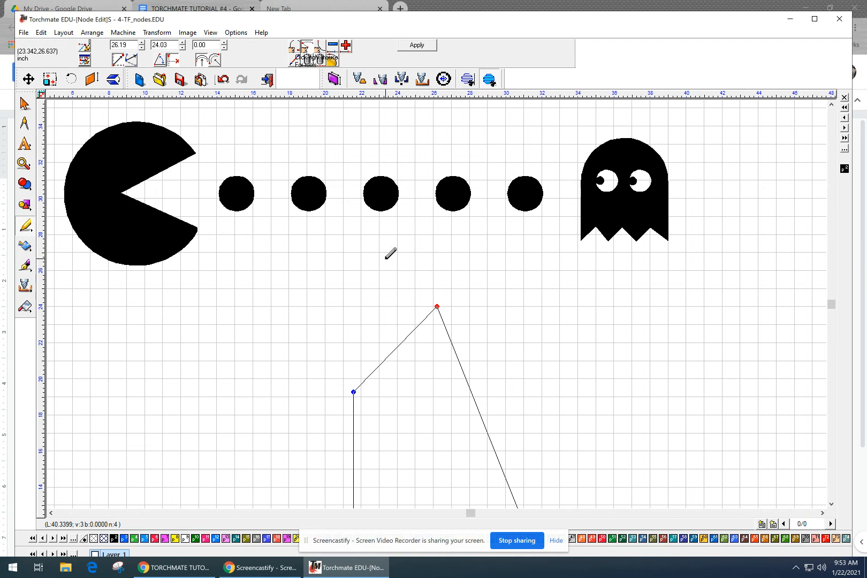
left_click(438, 307)
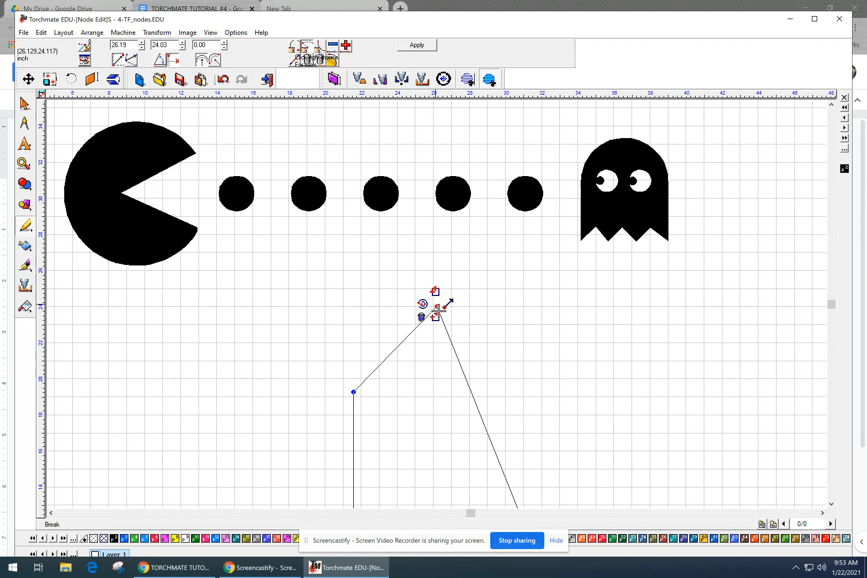
scroll(555, 411, "down", 1)
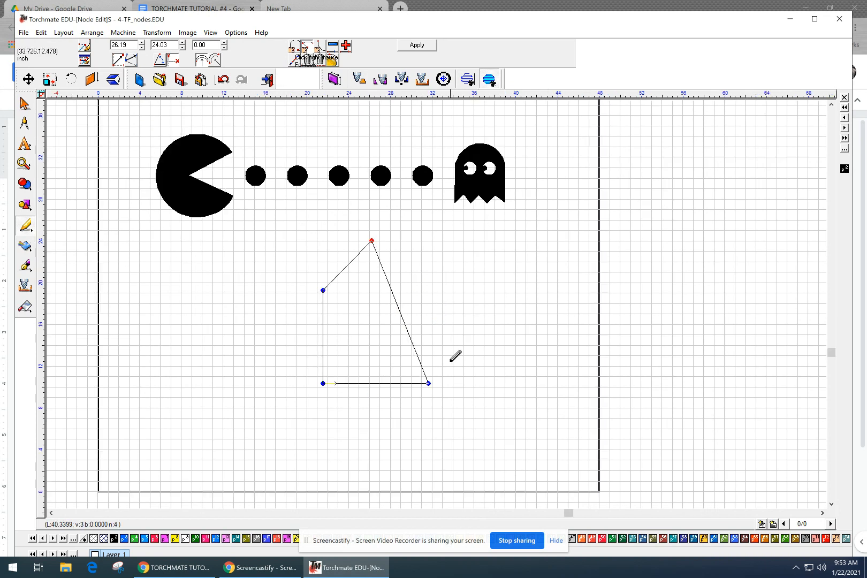
Bend the shape's slanted right edge outward into a large arc, about 15.7 by 14.6 inches overall, and apply the node edits
left_click_drag(410, 337, 487, 327)
left_click(524, 332)
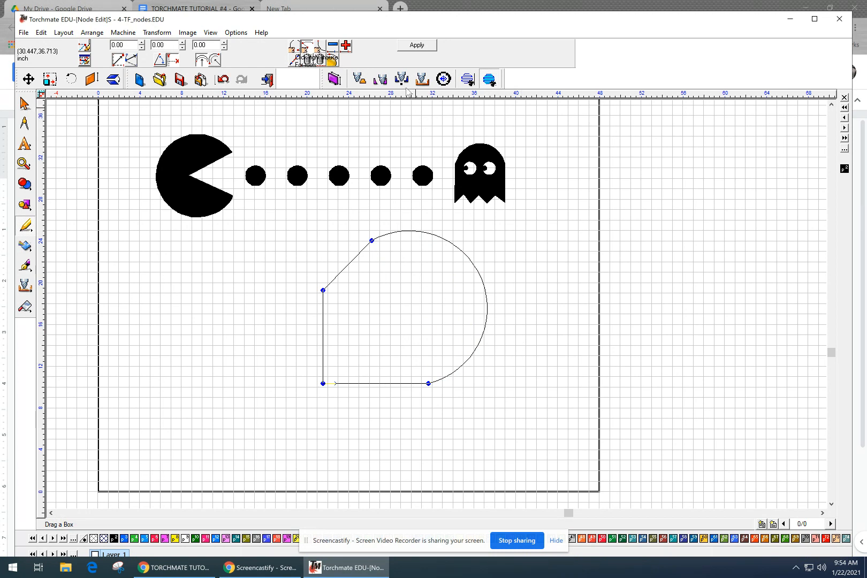
left_click(417, 46)
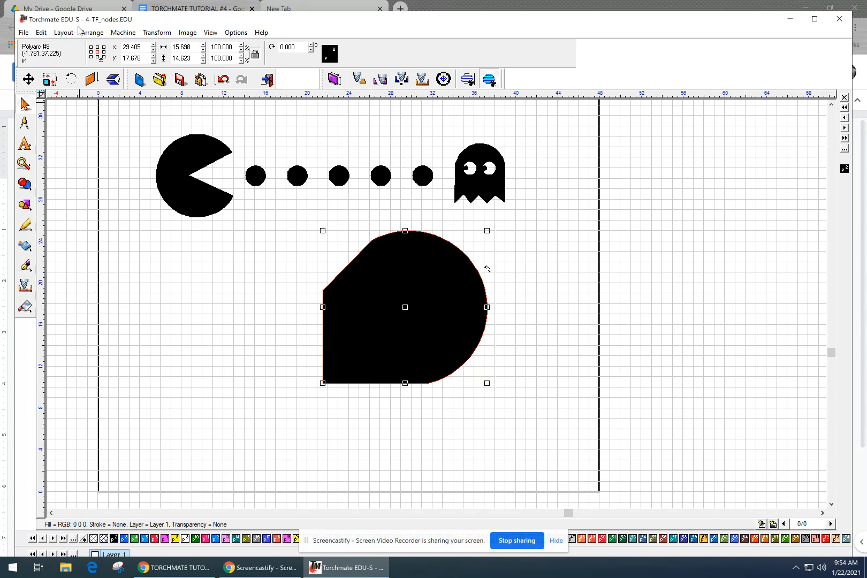
Convert the rounded polyarc shape to a polygon and open it for node editing
left_click(92, 33)
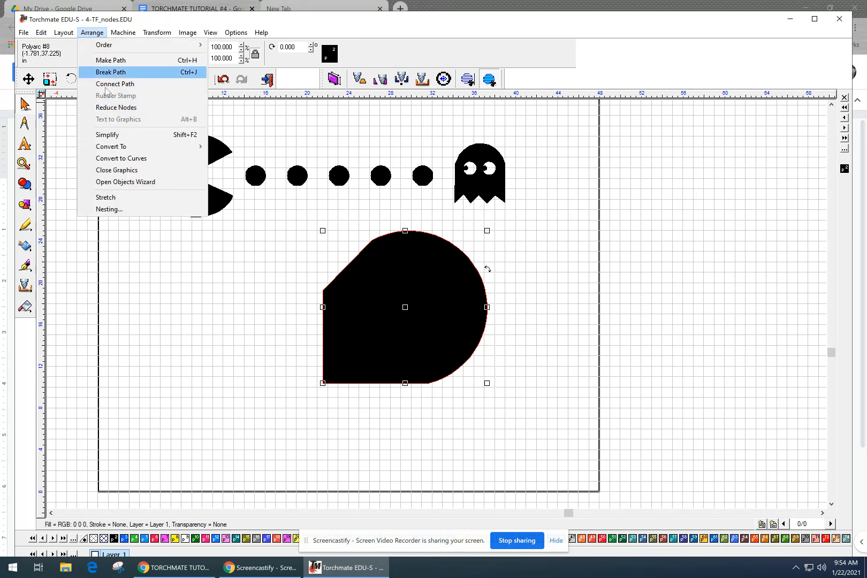
mouse_move(132, 146)
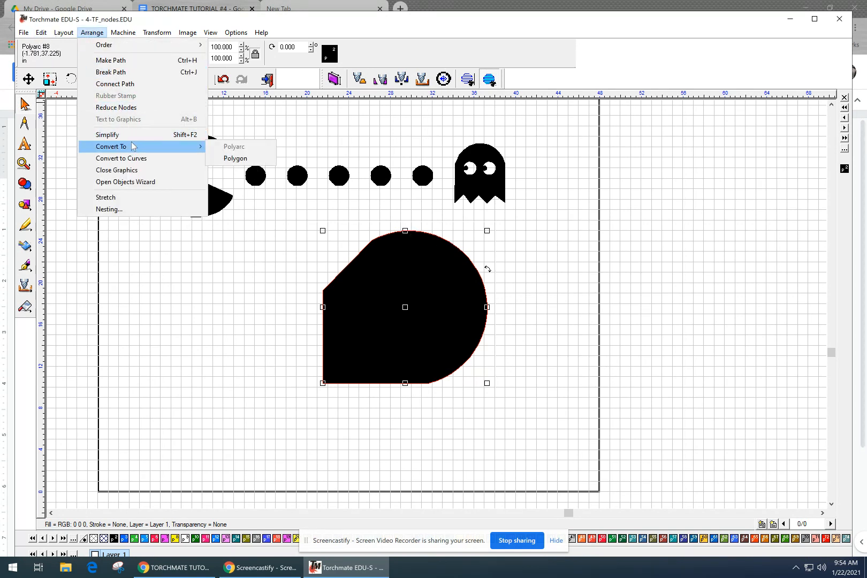
left_click(236, 159)
left_click(329, 280)
double_click(332, 280)
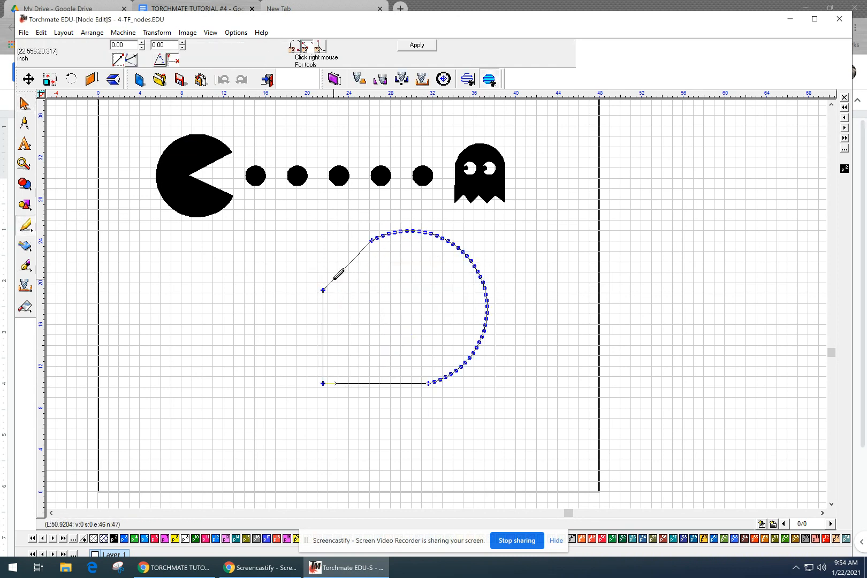
scroll(355, 250, "up", 1)
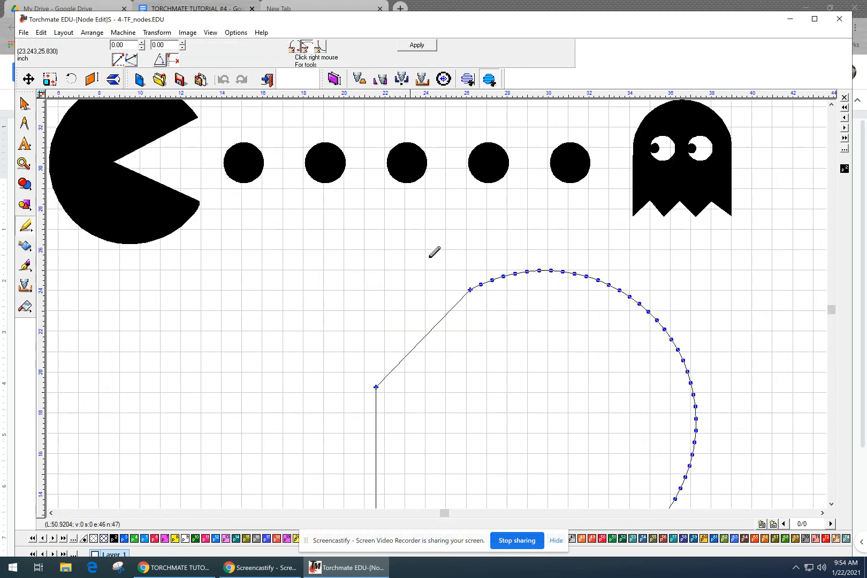
Make one node near the arc's top a corner point and pull three top nodes outward, the last to about X 31.24, Y 26.77 inches
right_click(516, 273)
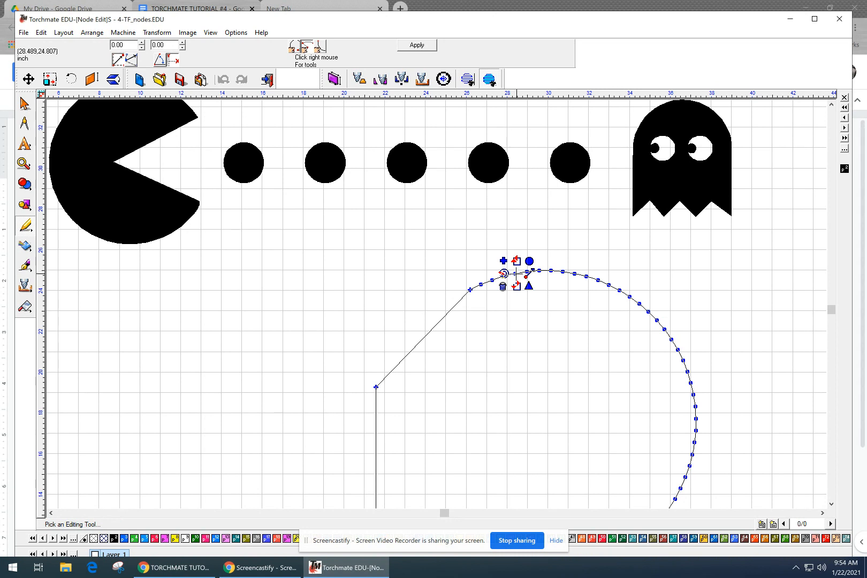
left_click(506, 261)
left_click_drag(515, 273, 503, 238)
left_click_drag(527, 272, 533, 238)
left_click_drag(574, 274, 573, 235)
left_click(597, 279)
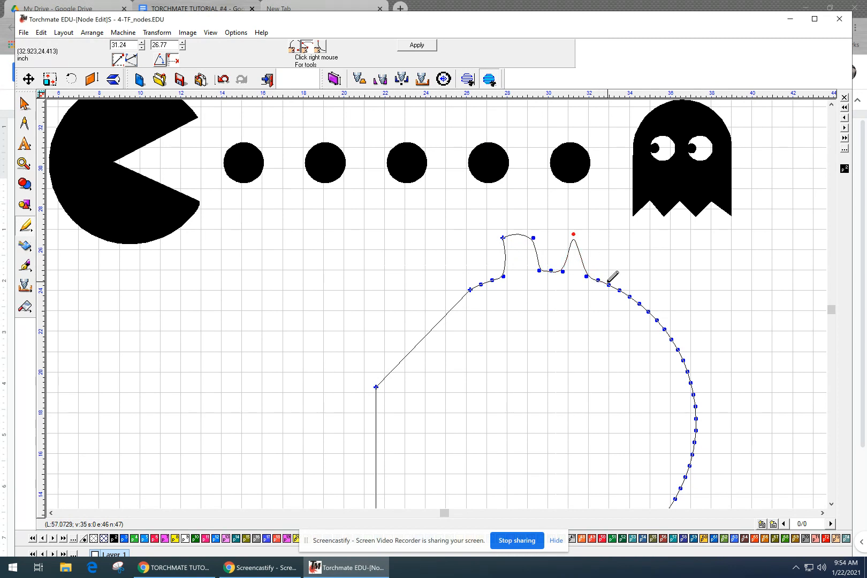
Pull four more nodes on the arc's upper-right side outward into spikes, the first at about X 33.76, Y 25.65 inches
left_click_drag(609, 285, 625, 258)
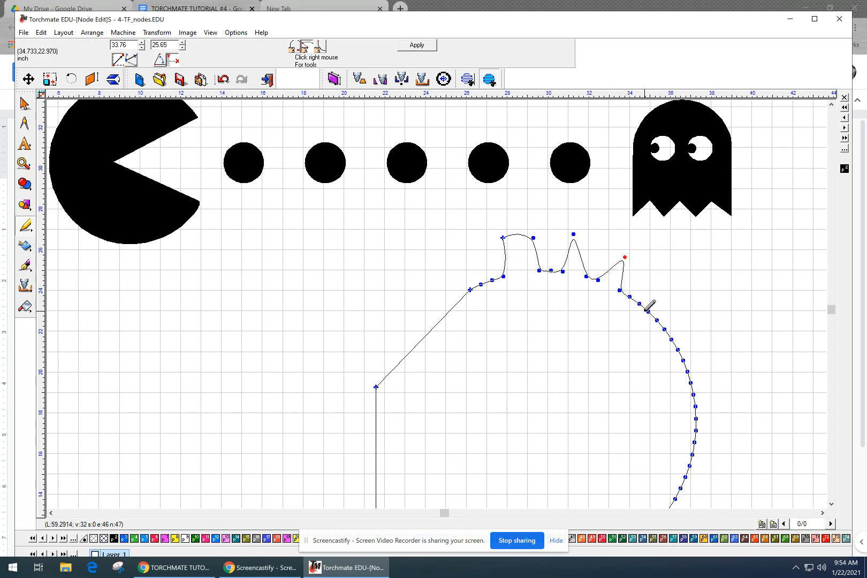
left_click_drag(639, 305, 662, 276)
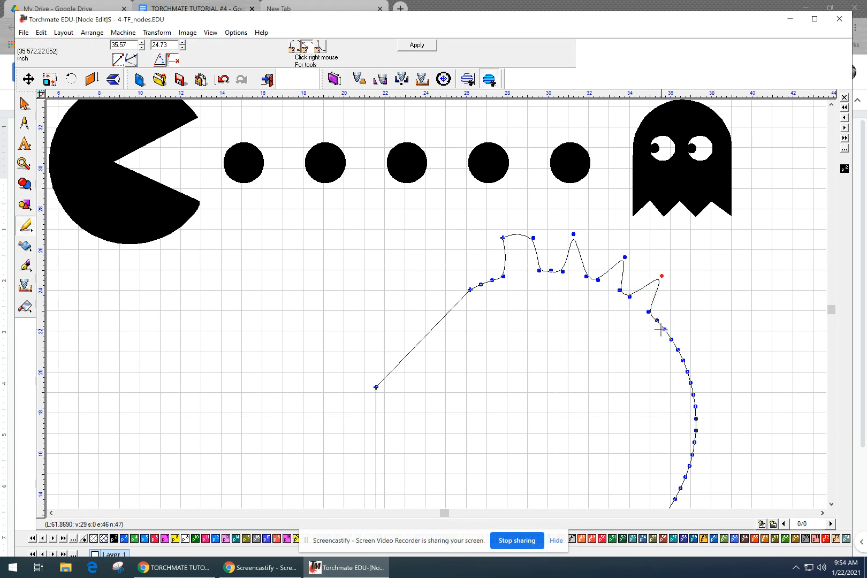
left_click_drag(663, 328, 685, 298)
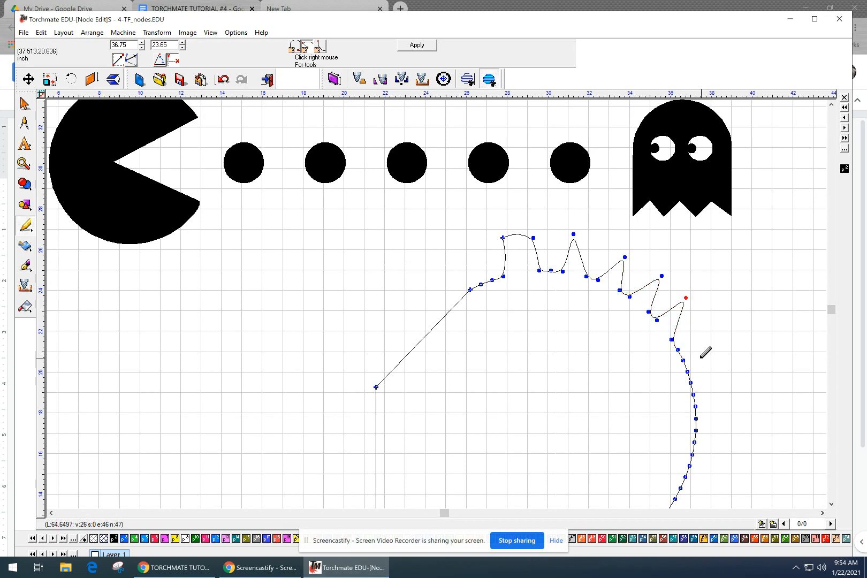
left_click_drag(683, 362, 724, 329)
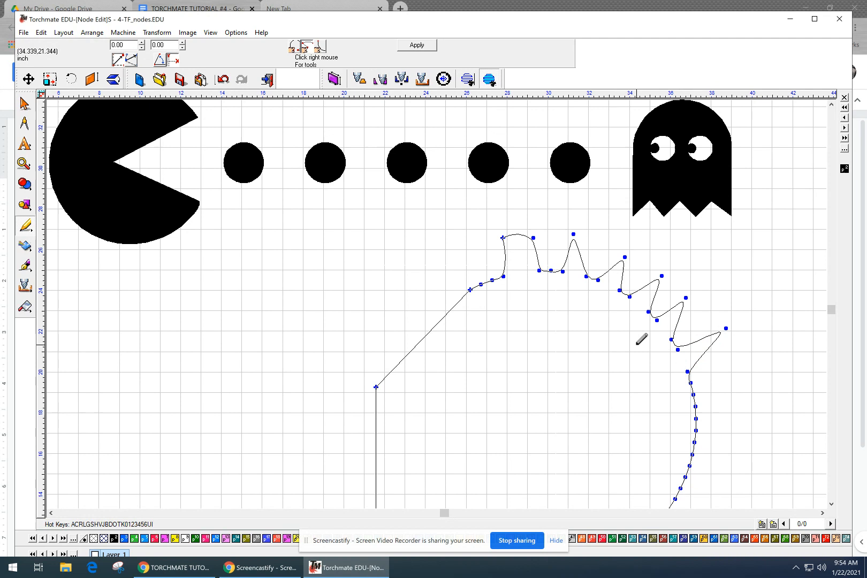
scroll(617, 353, "down", 2)
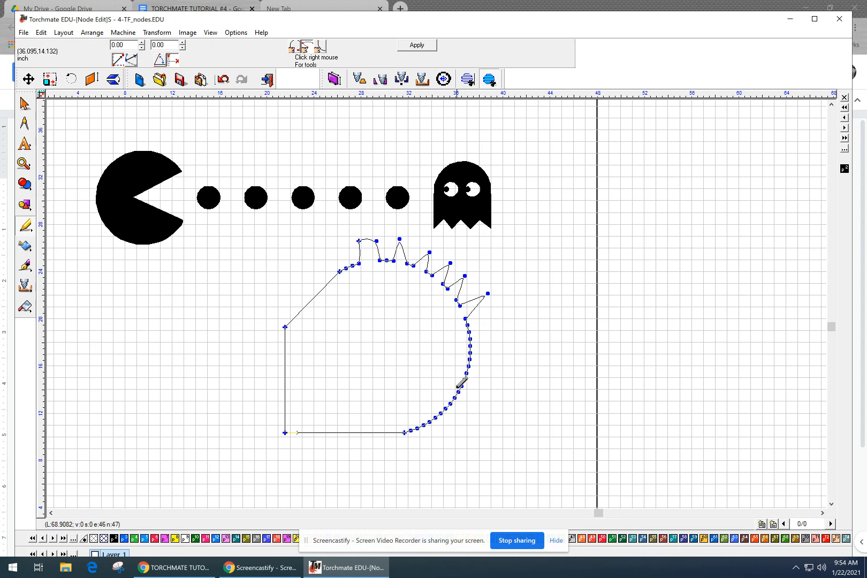
Pull the polygon's upper-left corner node inward toward the middle and delete the cluster of nodes along the arc's lower-right side
left_click_drag(285, 327, 368, 363)
left_click_drag(502, 340, 442, 396)
key("Delete")
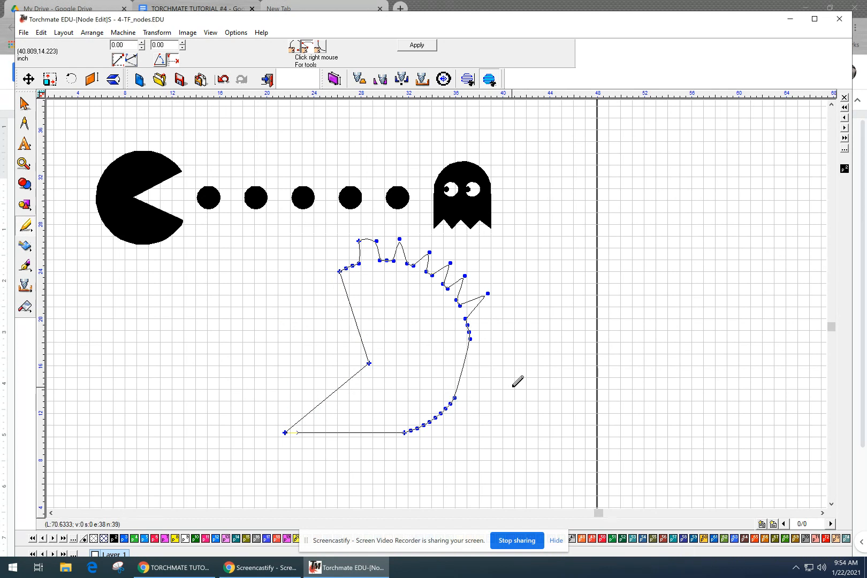
left_click_drag(482, 385, 409, 448)
key("Delete")
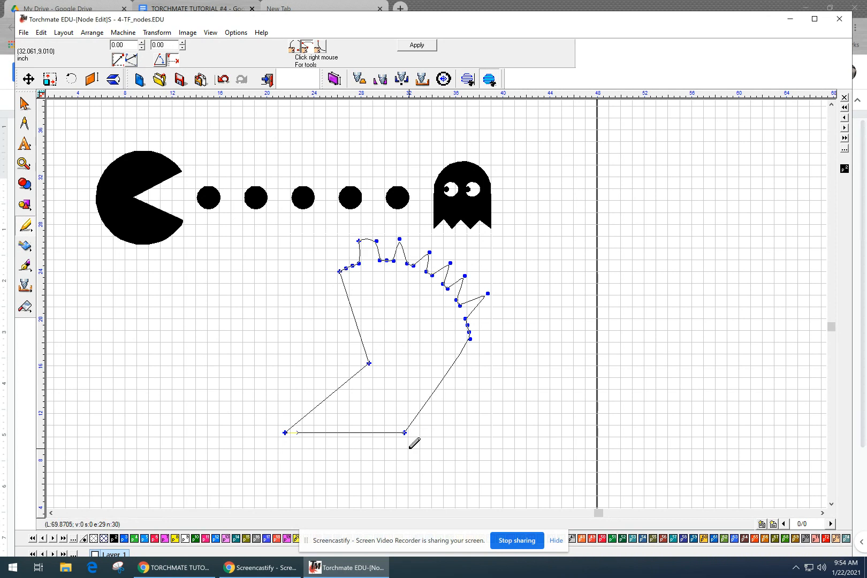
Add nodes along the straight lower-right edge, break out a short two-node segment there, and apply the node edits
left_click_drag(437, 391, 475, 421)
left_click(440, 382)
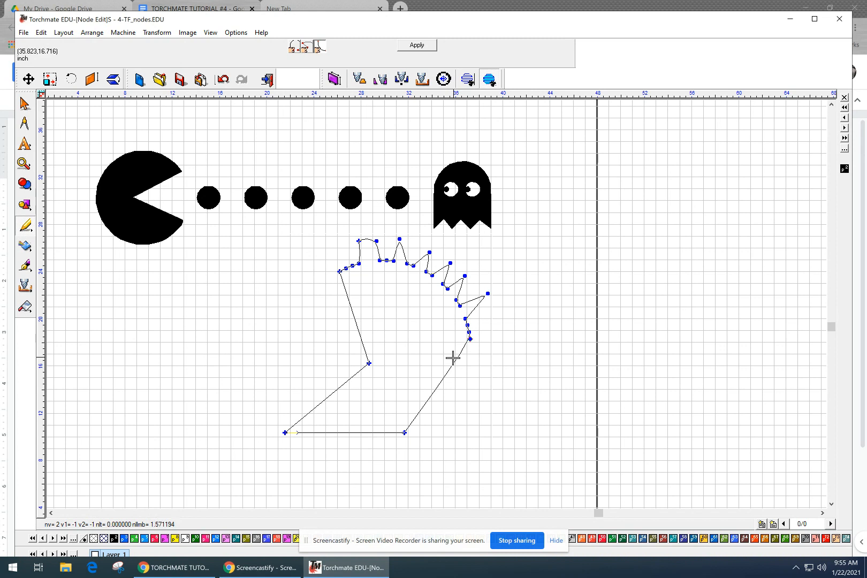
left_click(447, 373)
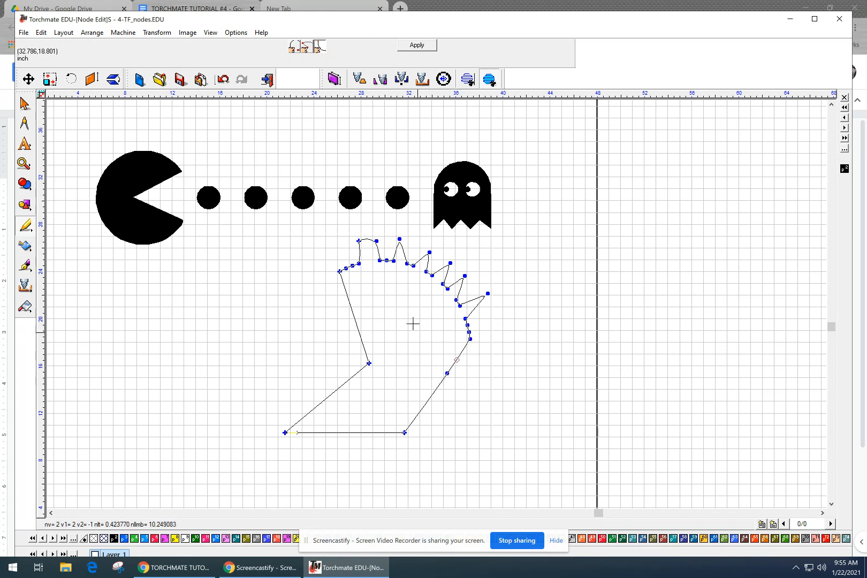
left_click(295, 47)
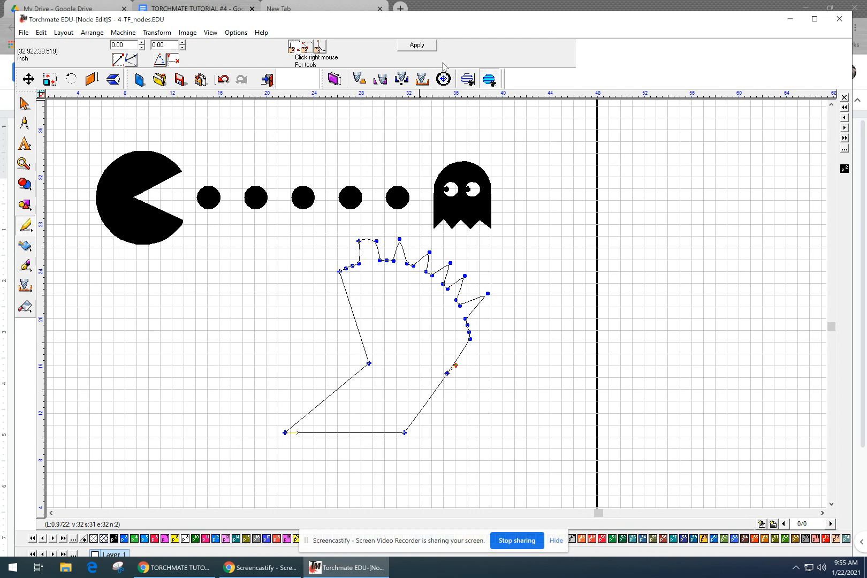
left_click(432, 48)
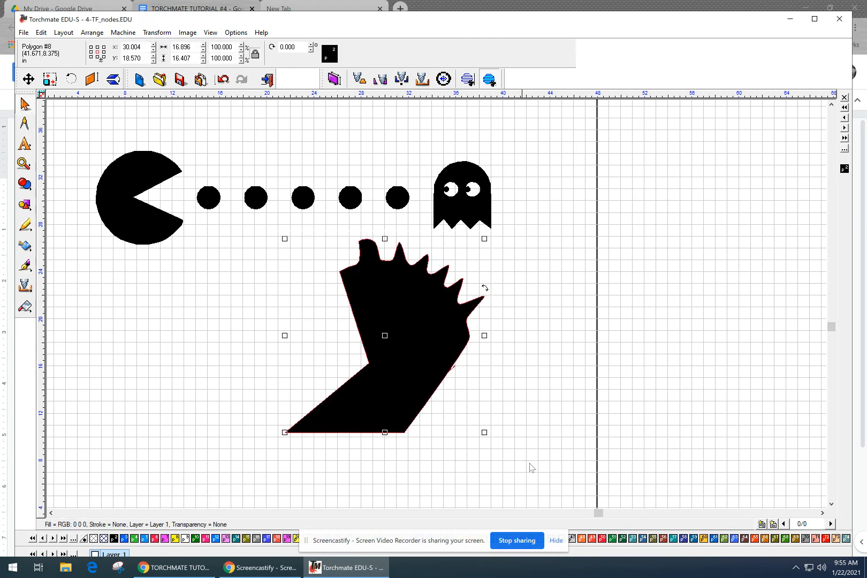